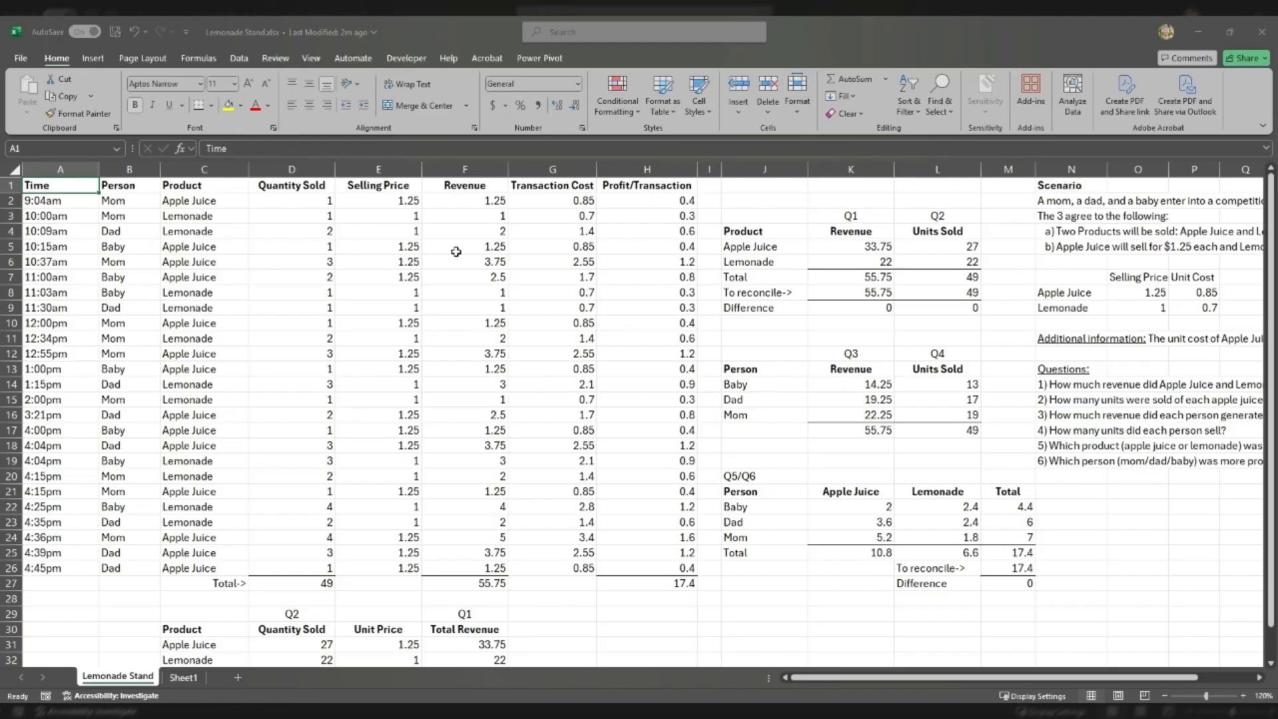
- Review the lemonade stand sales records by person and product, along with the list of questions to answer
{"action": "left_click", "coordinate": [457, 247]}
{"action": "left_click", "coordinate": [629, 263]}
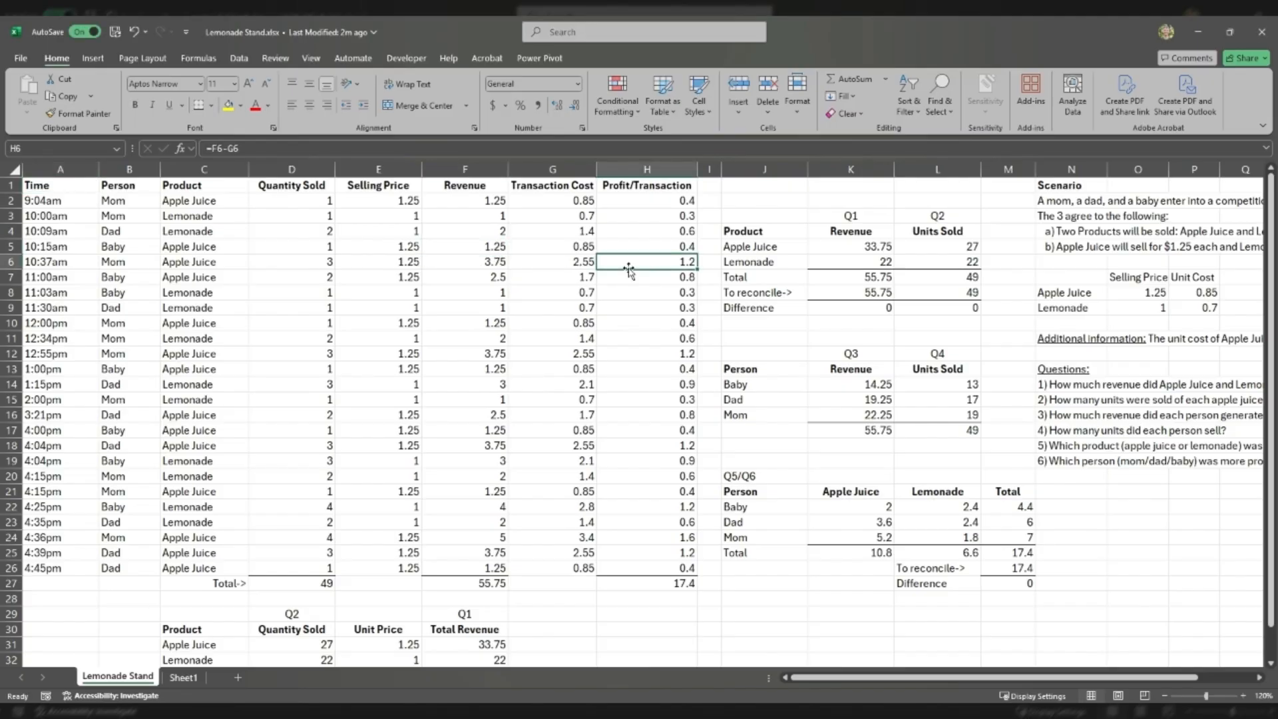
{"action": "left_click", "coordinate": [213, 230]}
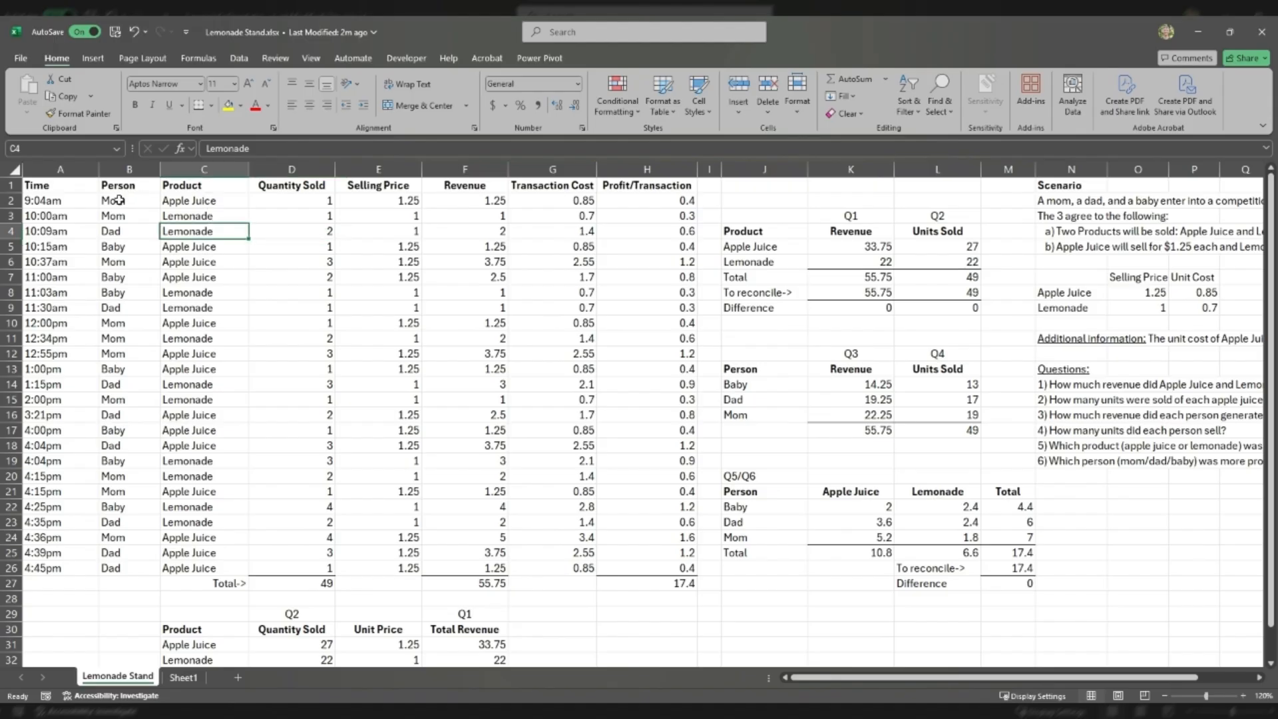
{"action": "left_click_drag", "start_coordinate": [121, 199], "coordinate": [131, 408]}
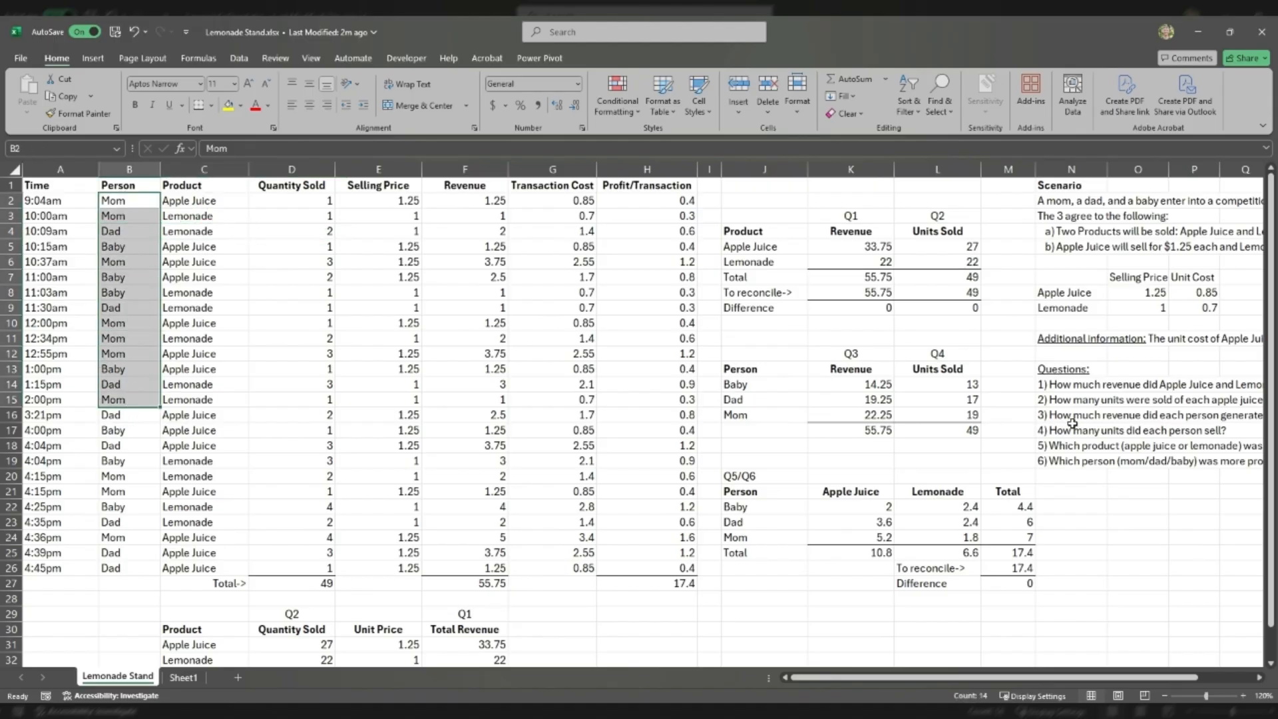
{"action": "left_click_drag", "start_coordinate": [1054, 368], "coordinate": [1061, 460]}
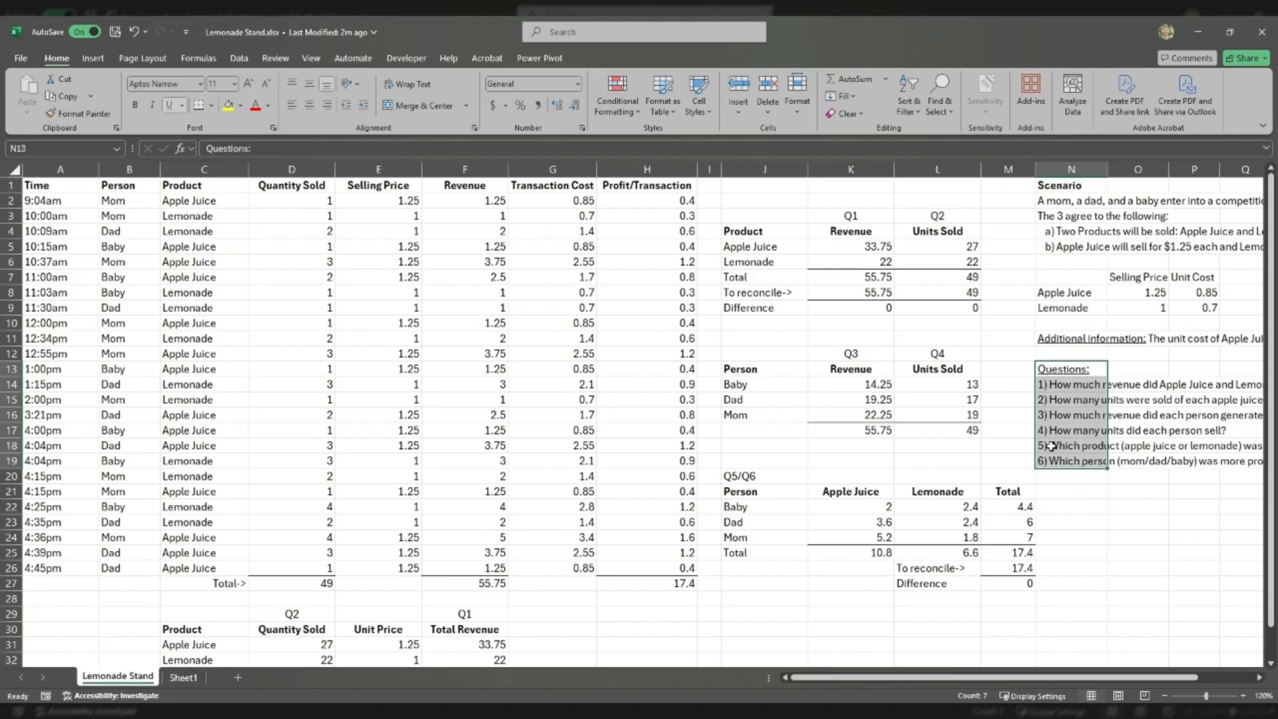
- Insert a PivotTable on a new worksheet from the sales data in A1:H26, leaving out the total row
{"action": "left_click", "coordinate": [259, 287]}
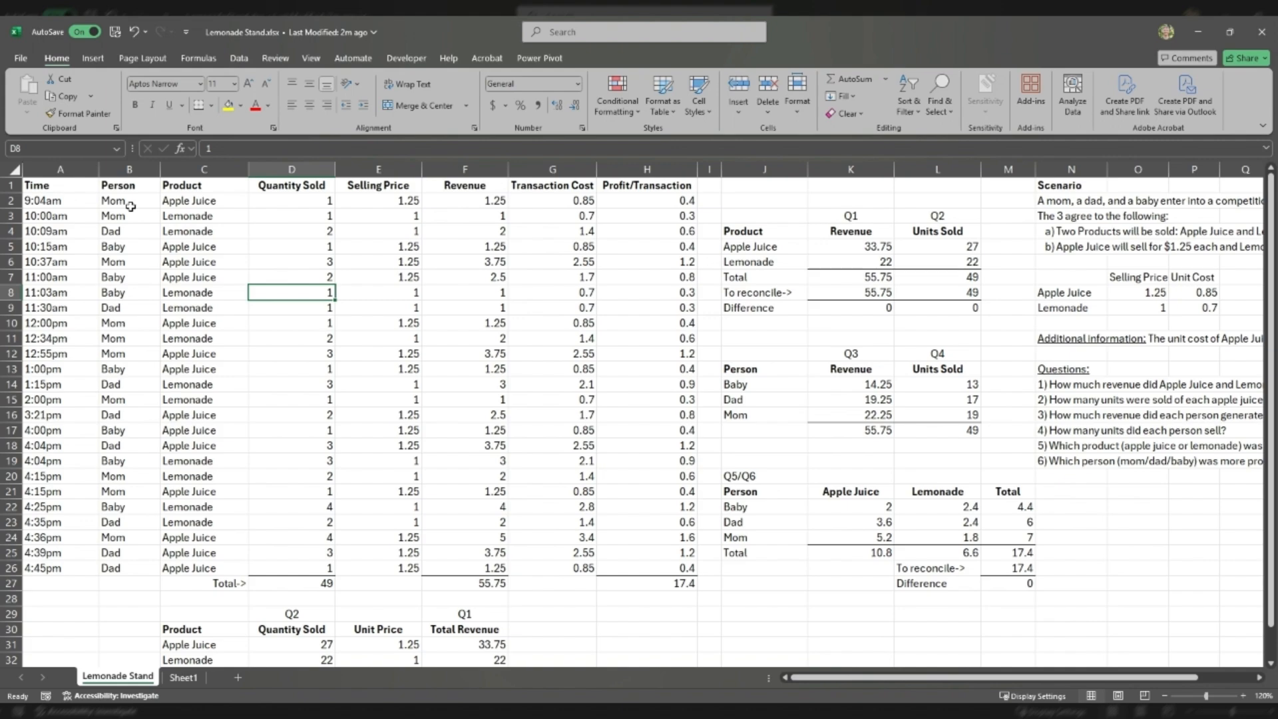
{"action": "key", "text": "ctrl+a"}
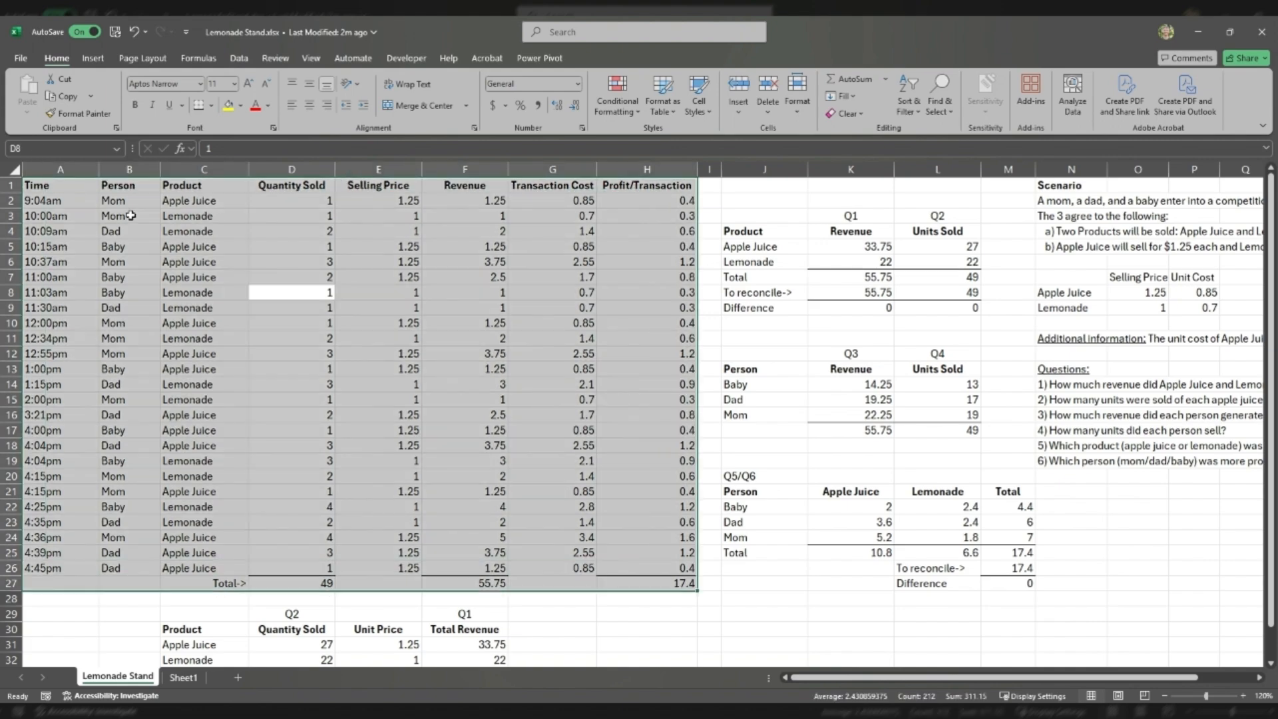
{"action": "left_click_drag", "start_coordinate": [90, 188], "coordinate": [663, 564]}
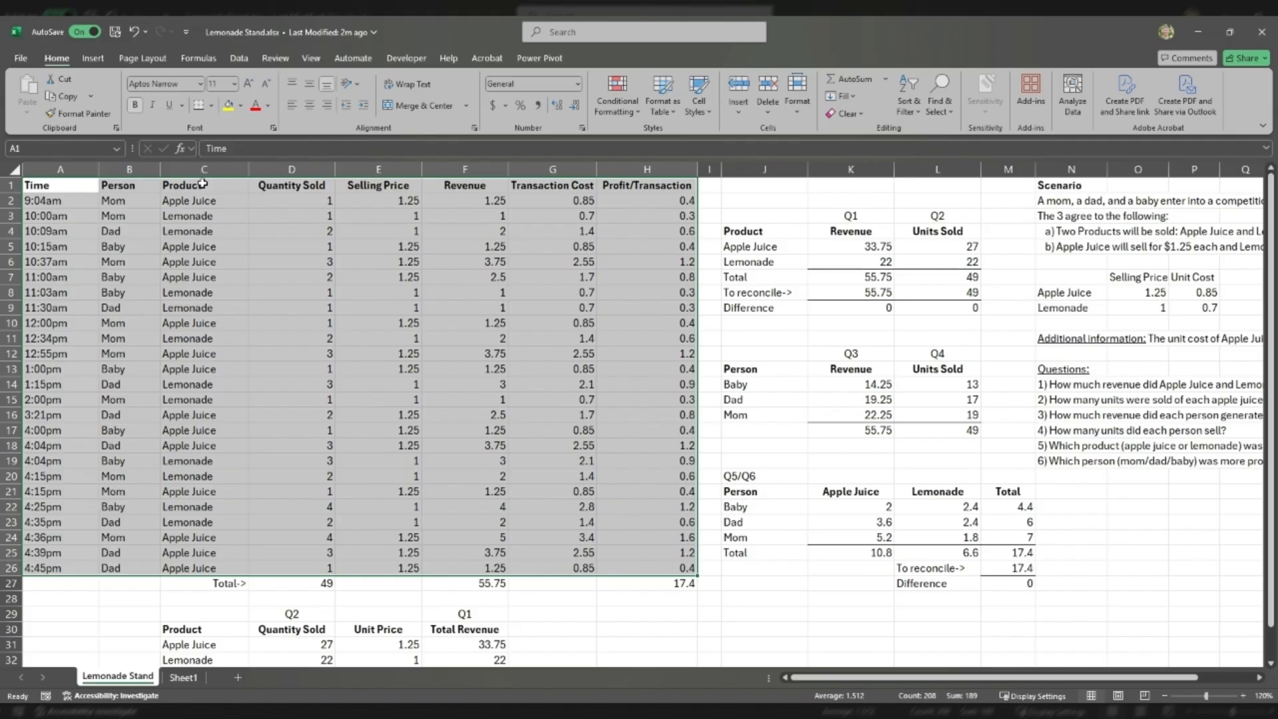
{"action": "left_click", "coordinate": [93, 60]}
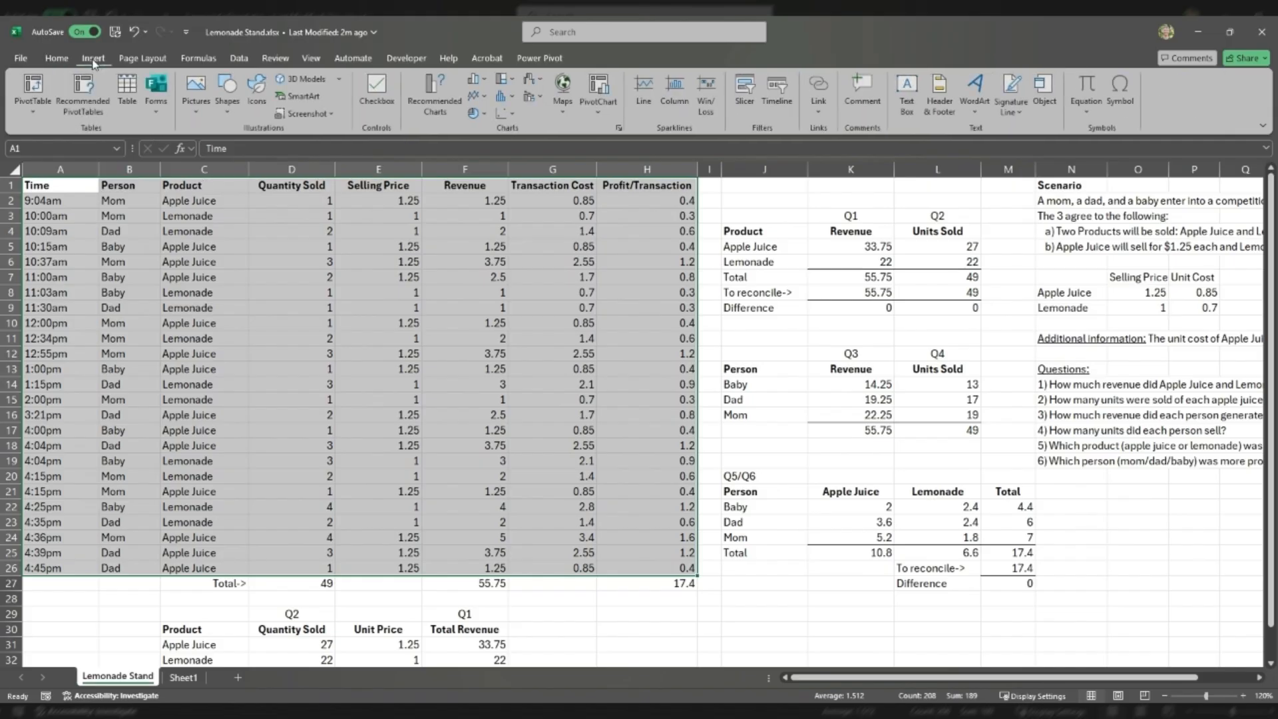
{"action": "left_click", "coordinate": [41, 85]}
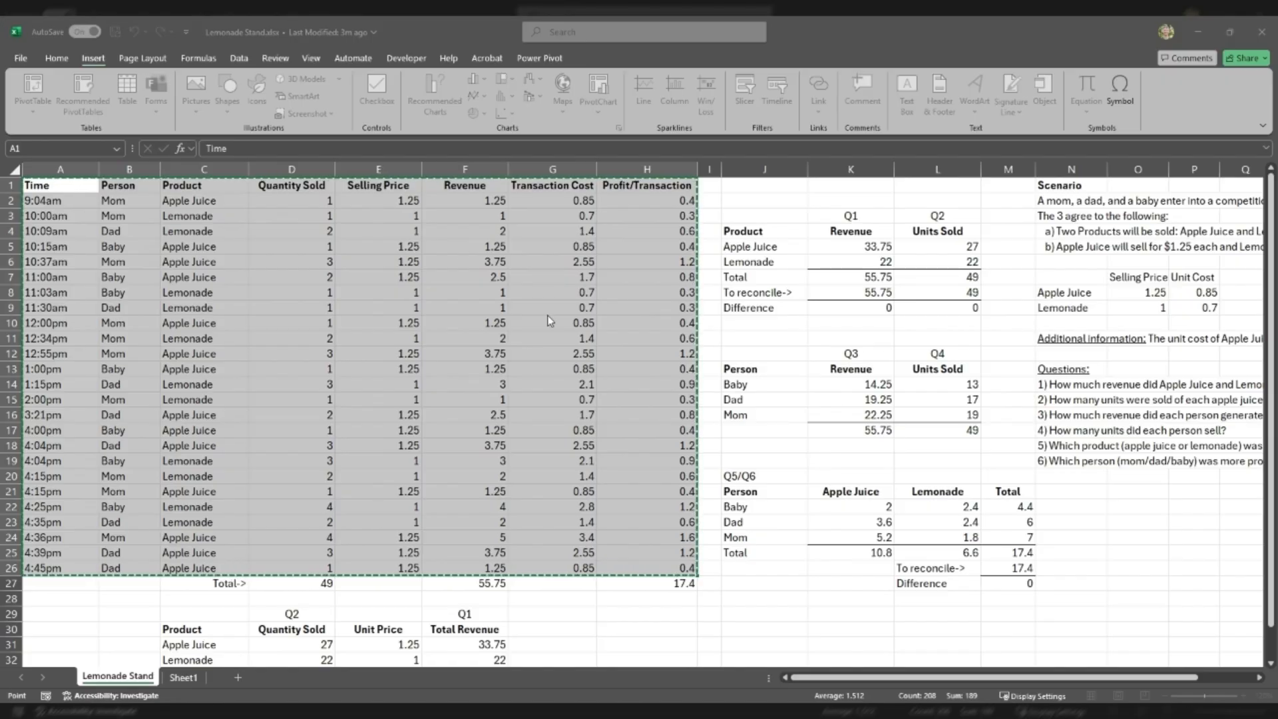
{"action": "left_click", "coordinate": [632, 314]}
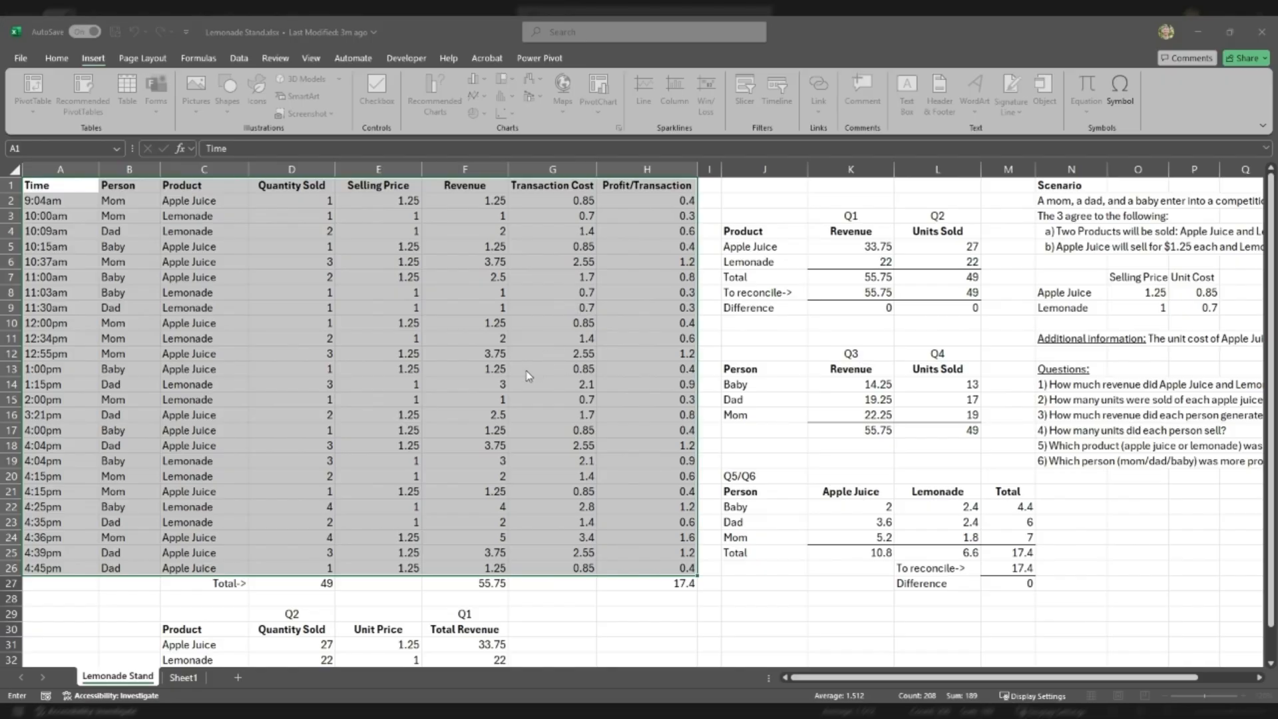
{"action": "left_click", "coordinate": [451, 360]}
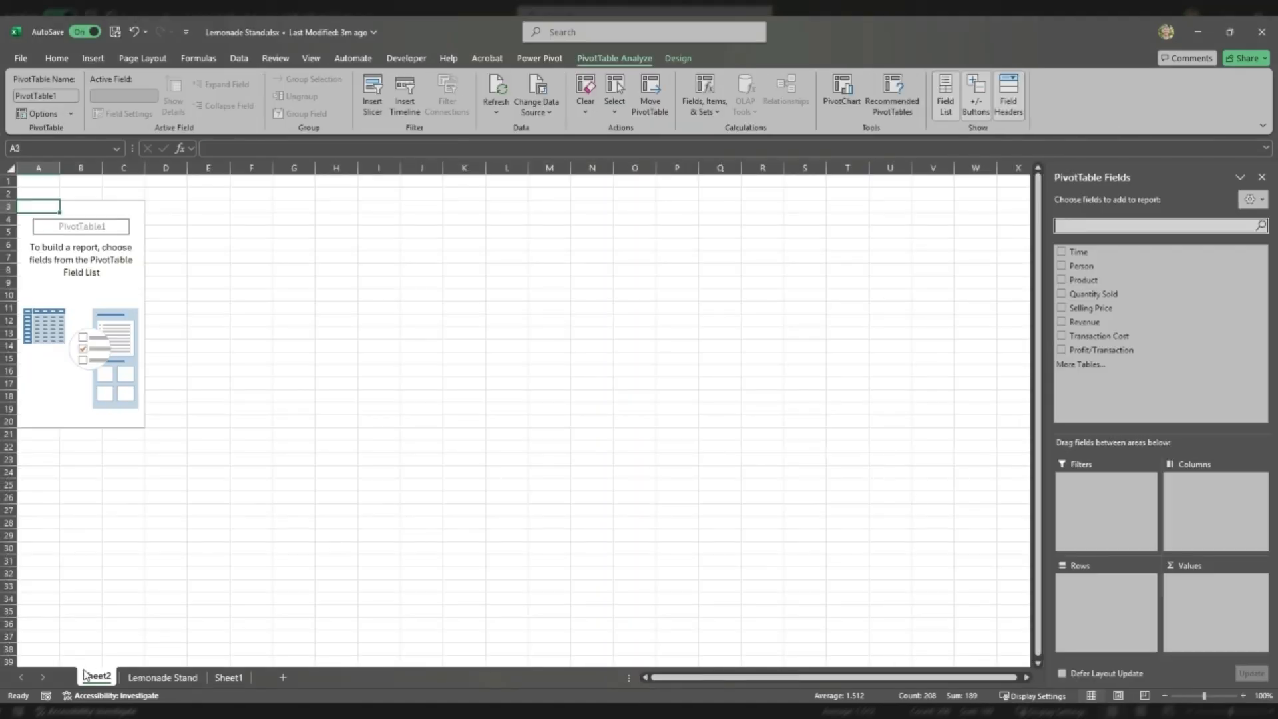
- Move the new PivotTable sheet after the Lemonade Stand sheet and rename it Pivot Tables
{"action": "left_click_drag", "start_coordinate": [85, 688], "coordinate": [213, 680]}
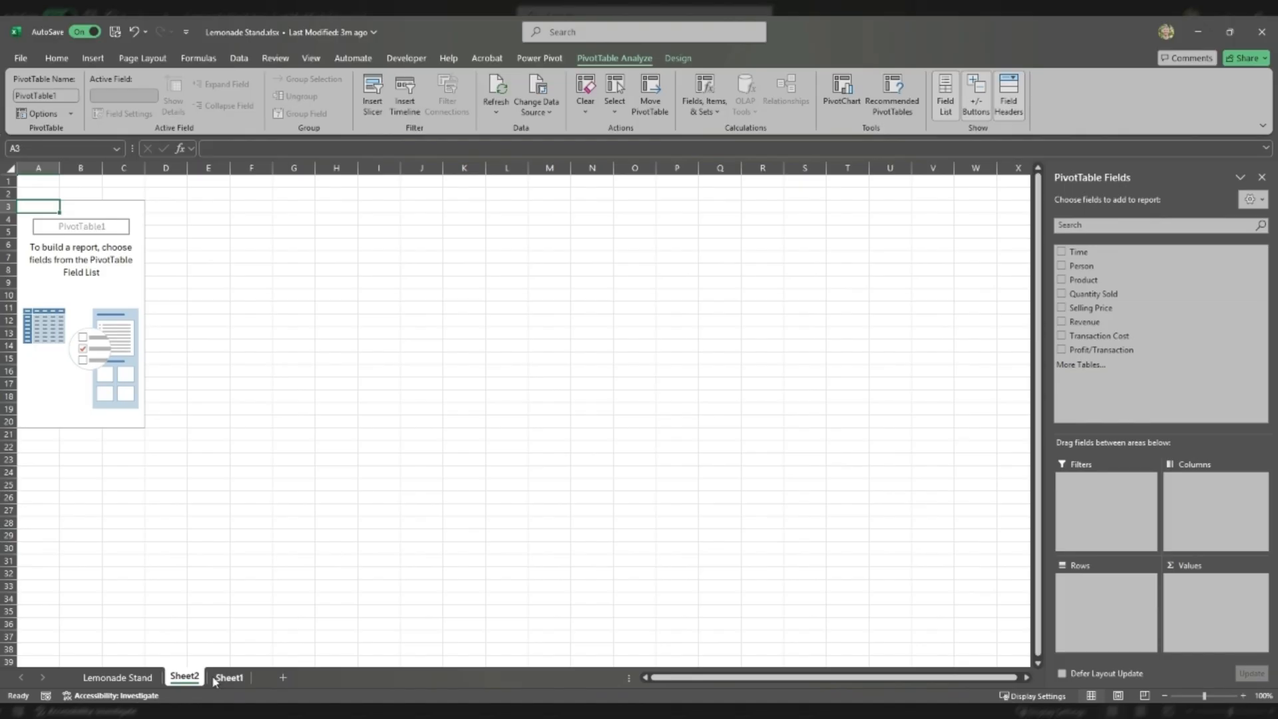
{"action": "double_click", "coordinate": [193, 677]}
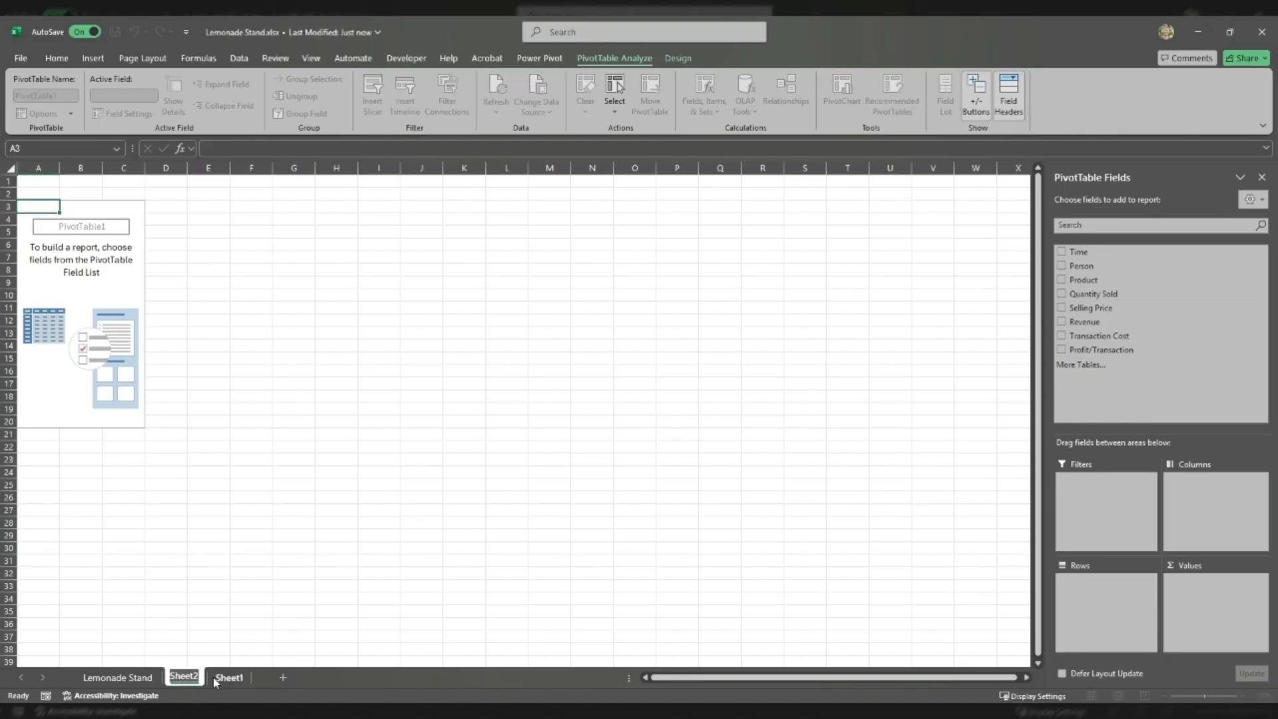
{"action": "type", "text": "Pivot Tables"}
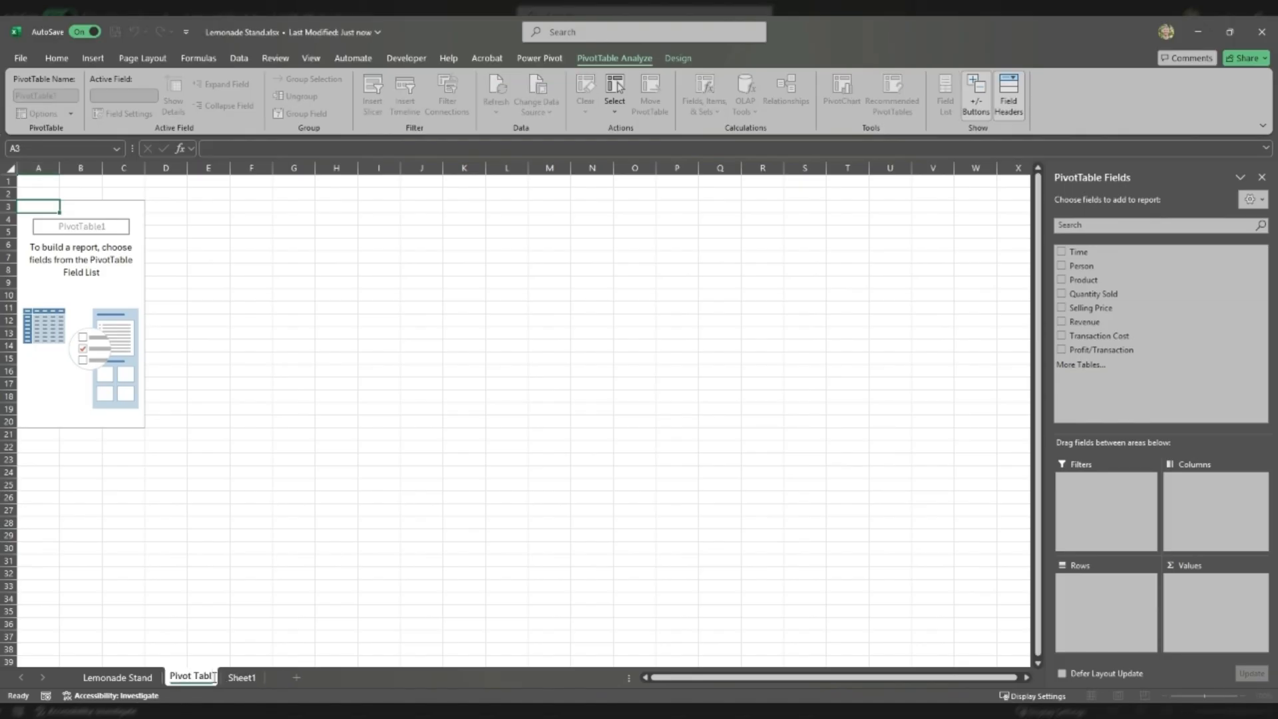
{"action": "key", "text": "Return"}
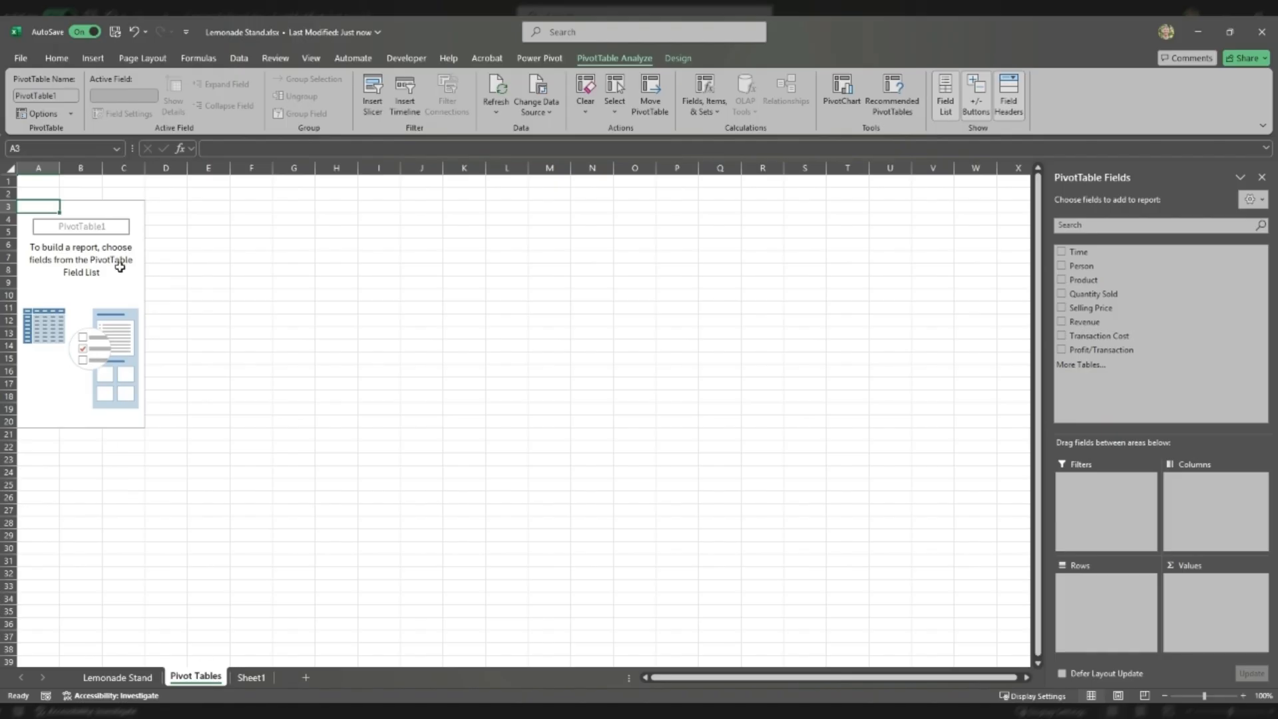
- Enlarge the Pivot Tables sheet to 150% zoom with a cell inside the empty PivotTable selected
{"action": "left_click", "coordinate": [94, 232]}
{"action": "left_click", "coordinate": [72, 257]}
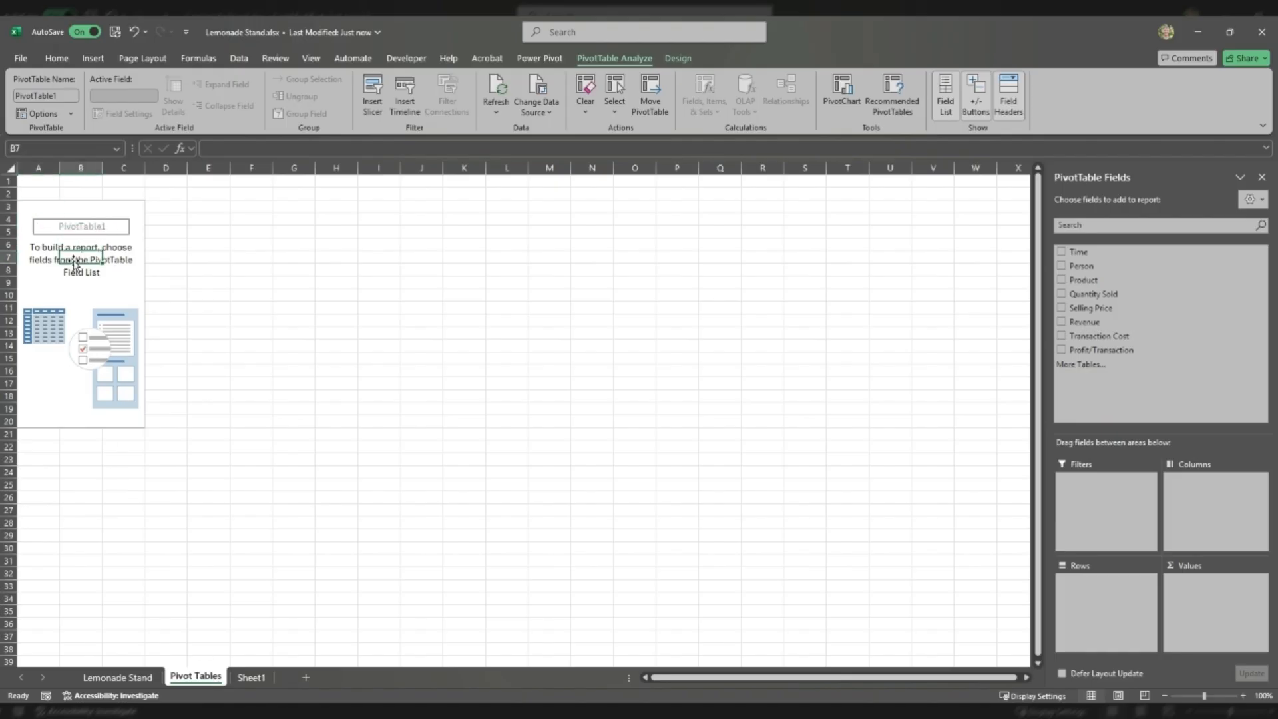
{"action": "left_click", "coordinate": [68, 229]}
{"action": "left_click", "coordinate": [74, 256]}
{"action": "left_click", "coordinate": [1243, 696]}
{"action": "left_click", "coordinate": [1243, 695]}
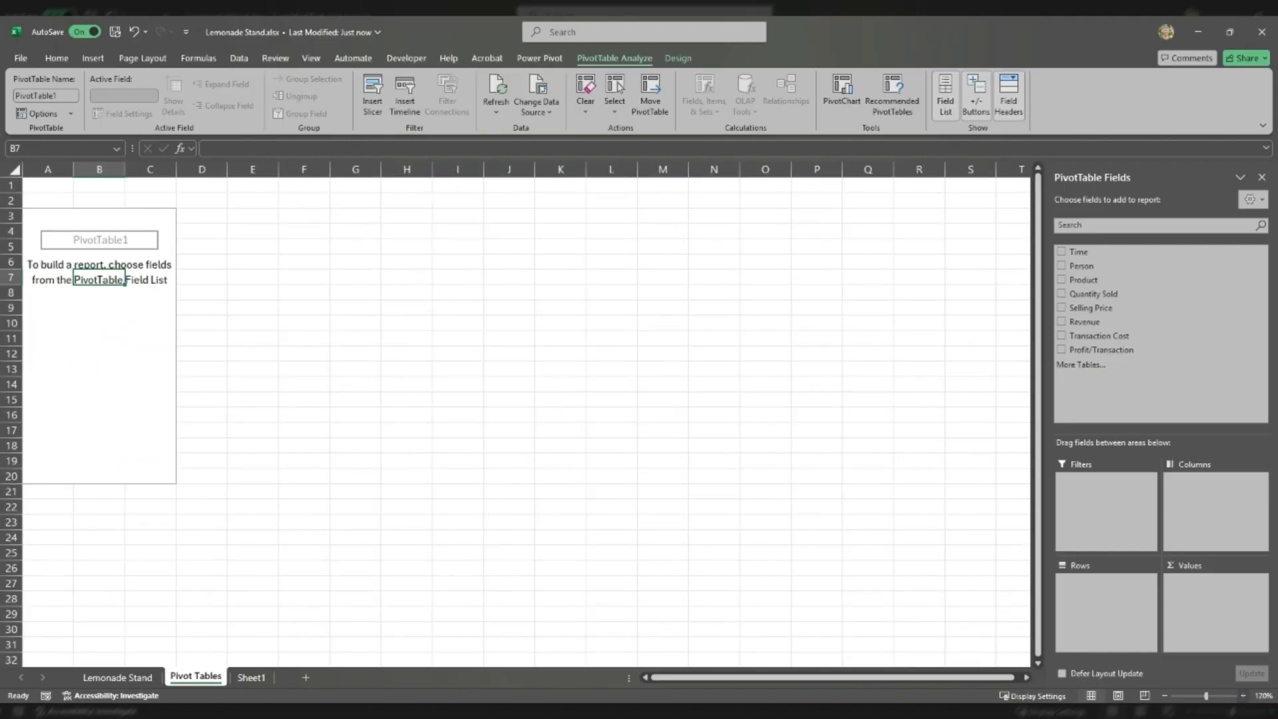
{"action": "left_click", "coordinate": [1243, 695]}
{"action": "left_click", "coordinate": [1243, 696]}
{"action": "left_click", "coordinate": [1243, 695]}
{"action": "key", "text": "Up"}
{"action": "key", "text": "Up"}
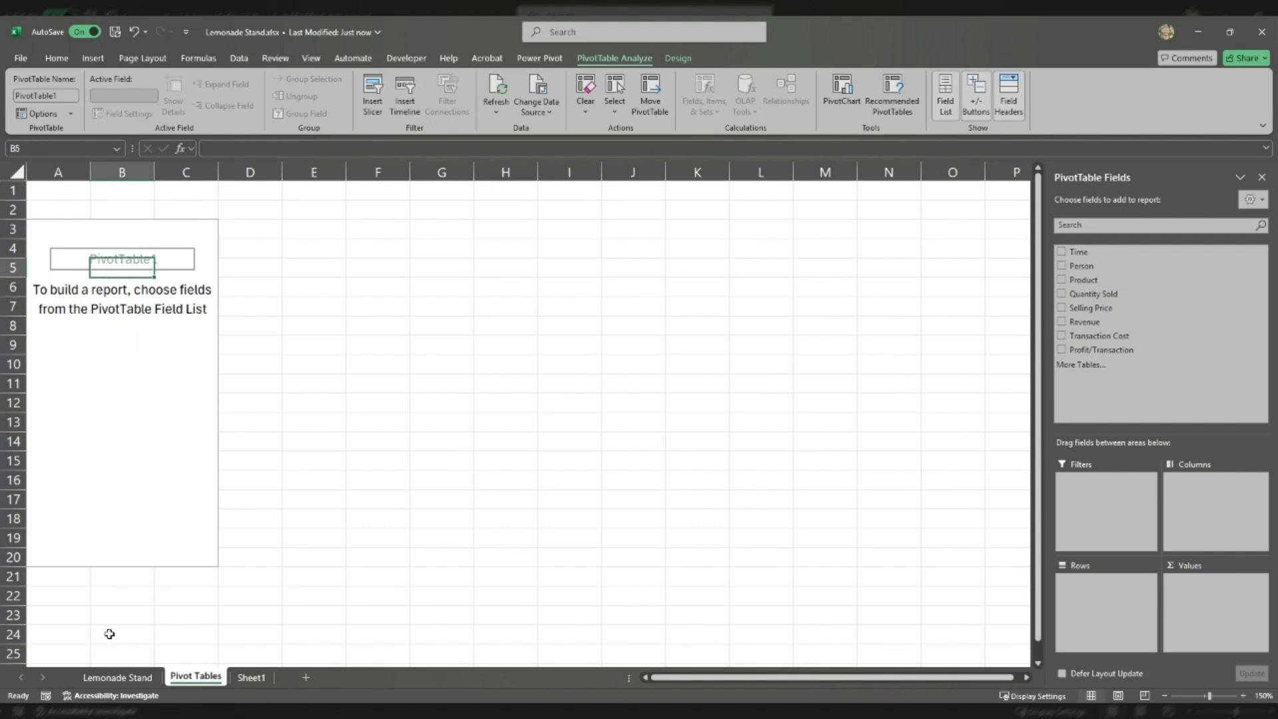
- Copy the Questions list from N13:N19 of the Lemonade Stand sheet to cell I4 of the Pivot Tables sheet
{"action": "left_click", "coordinate": [118, 676]}
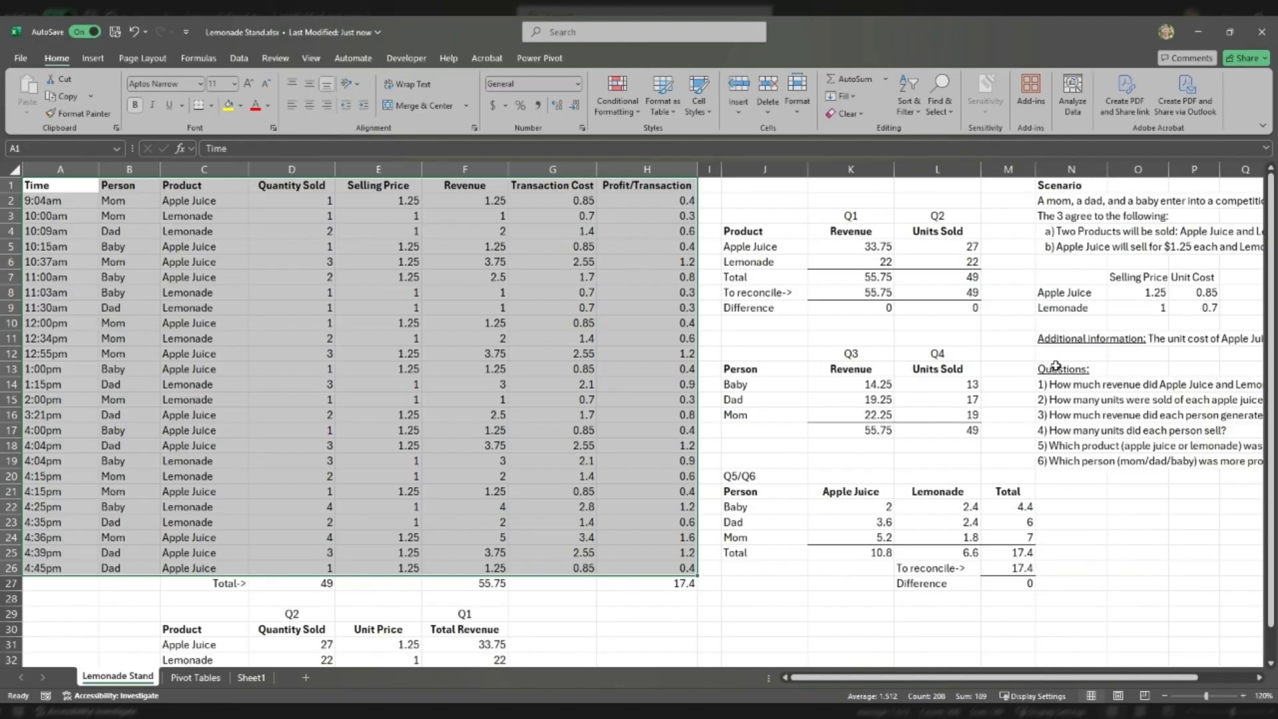
{"action": "left_click_drag", "start_coordinate": [1055, 366], "coordinate": [1052, 457]}
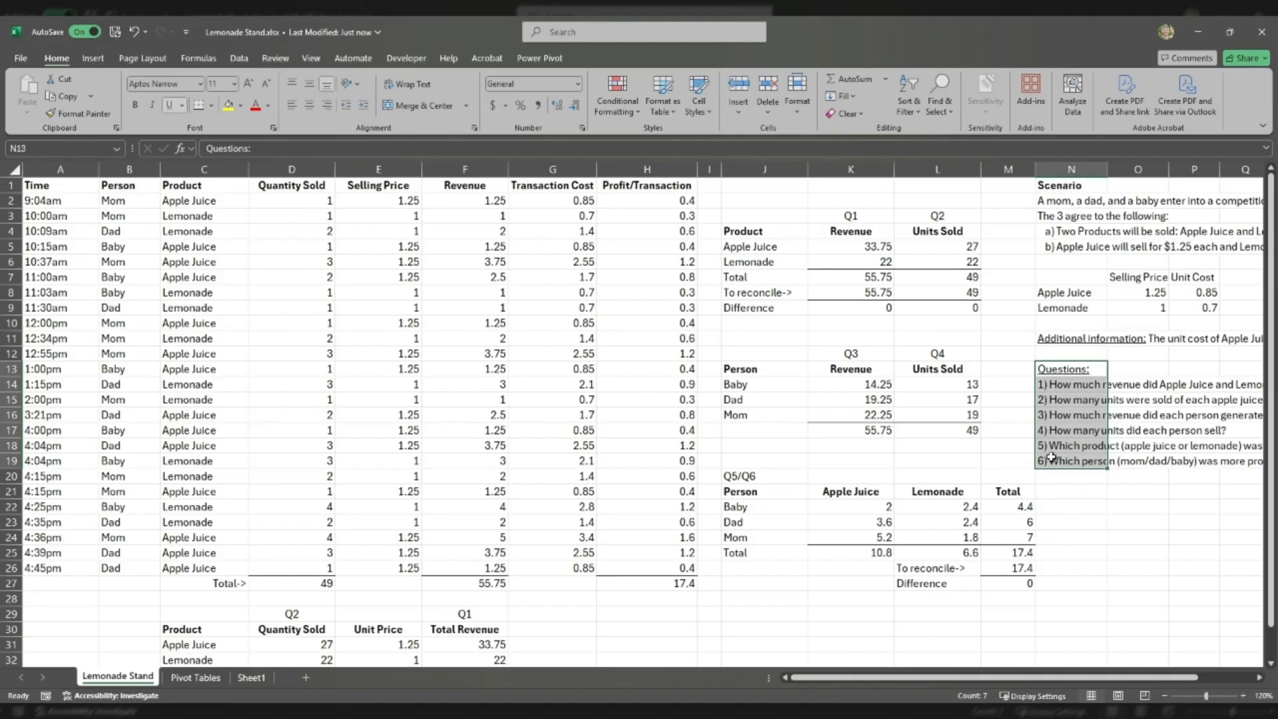
{"action": "key", "text": "ctrl+c"}
{"action": "left_click", "coordinate": [183, 676]}
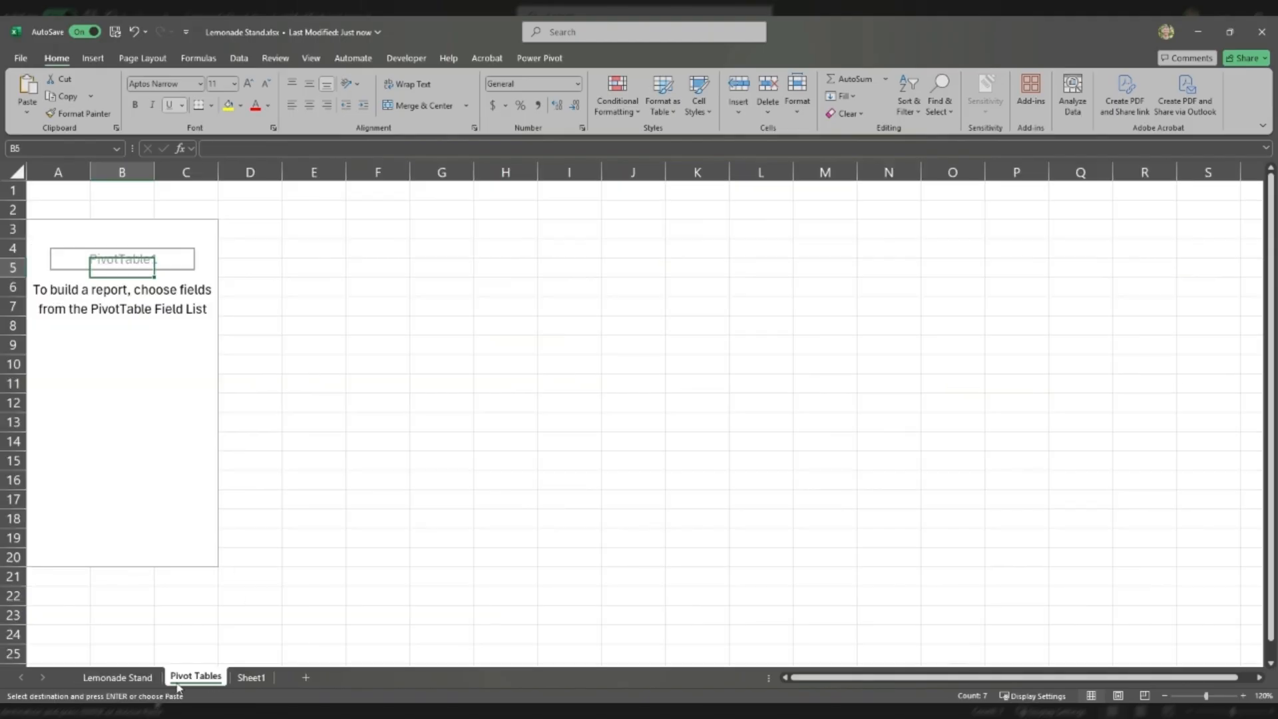
{"action": "left_click", "coordinate": [563, 253]}
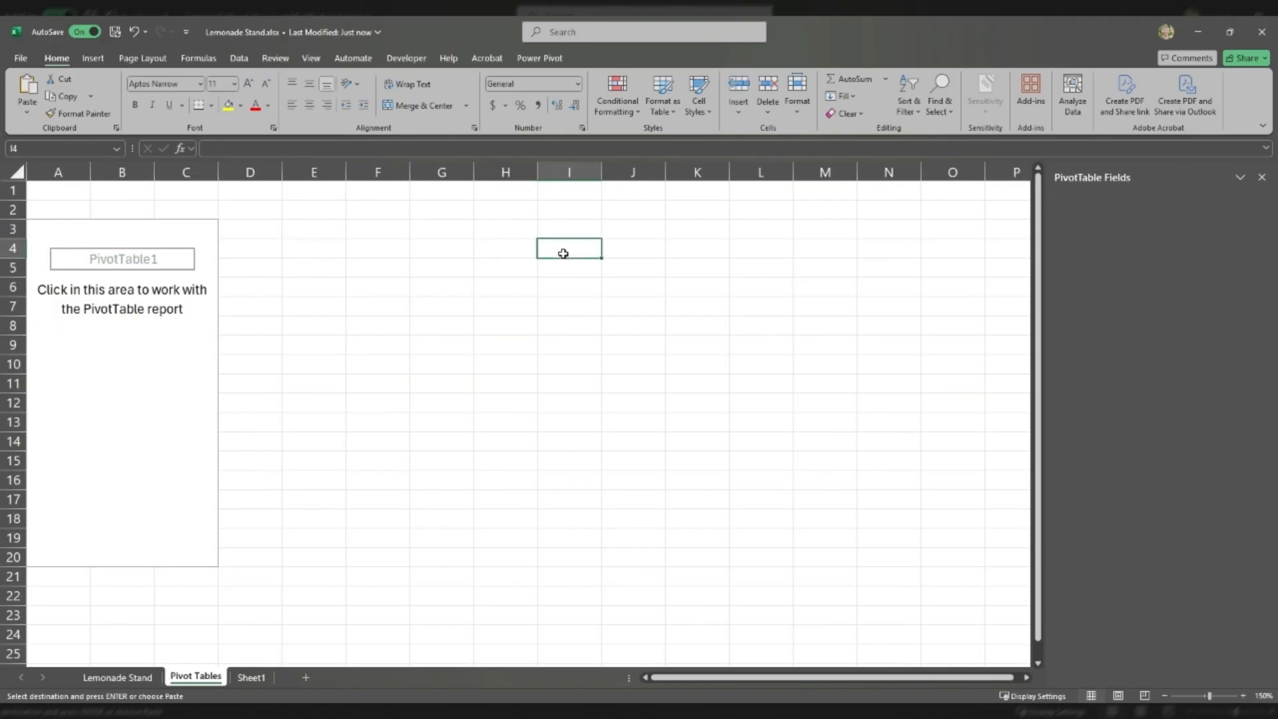
{"action": "key", "text": "ctrl+v"}
{"action": "left_click", "coordinate": [513, 344]}
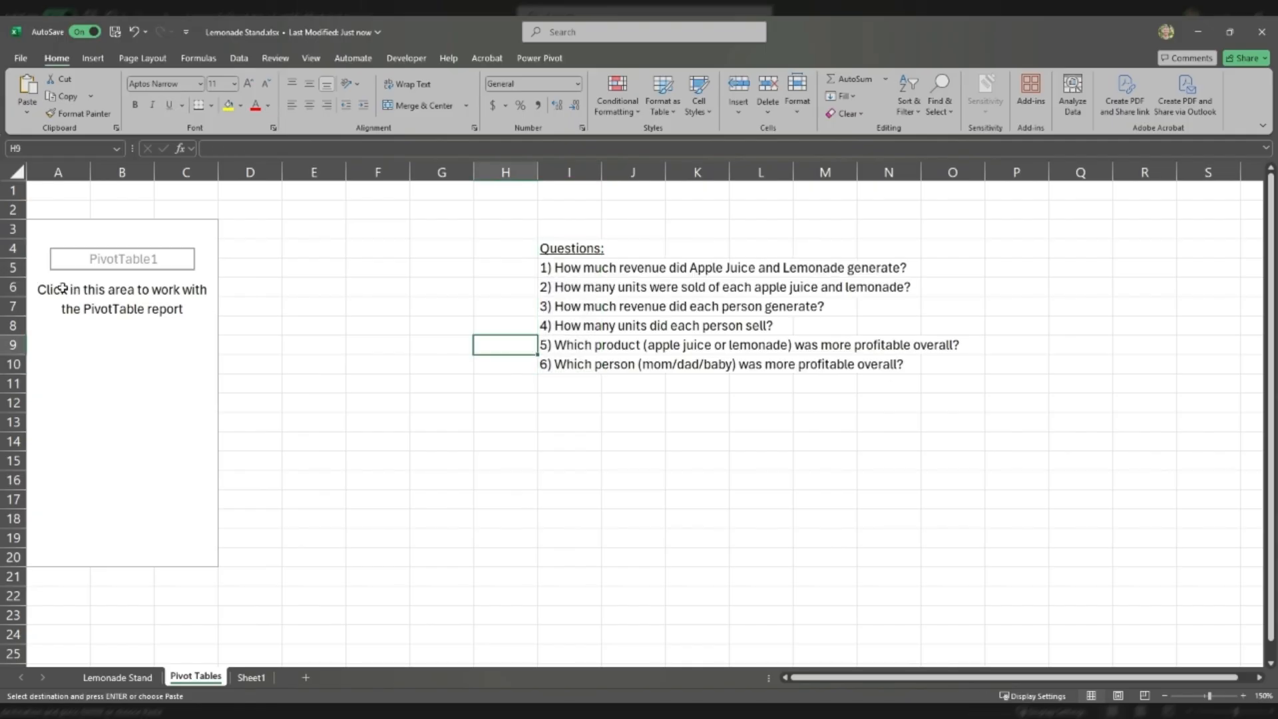
- Read questions 1 and 2 and check the PivotTable's field list and contextual tools
{"action": "left_click", "coordinate": [62, 287]}
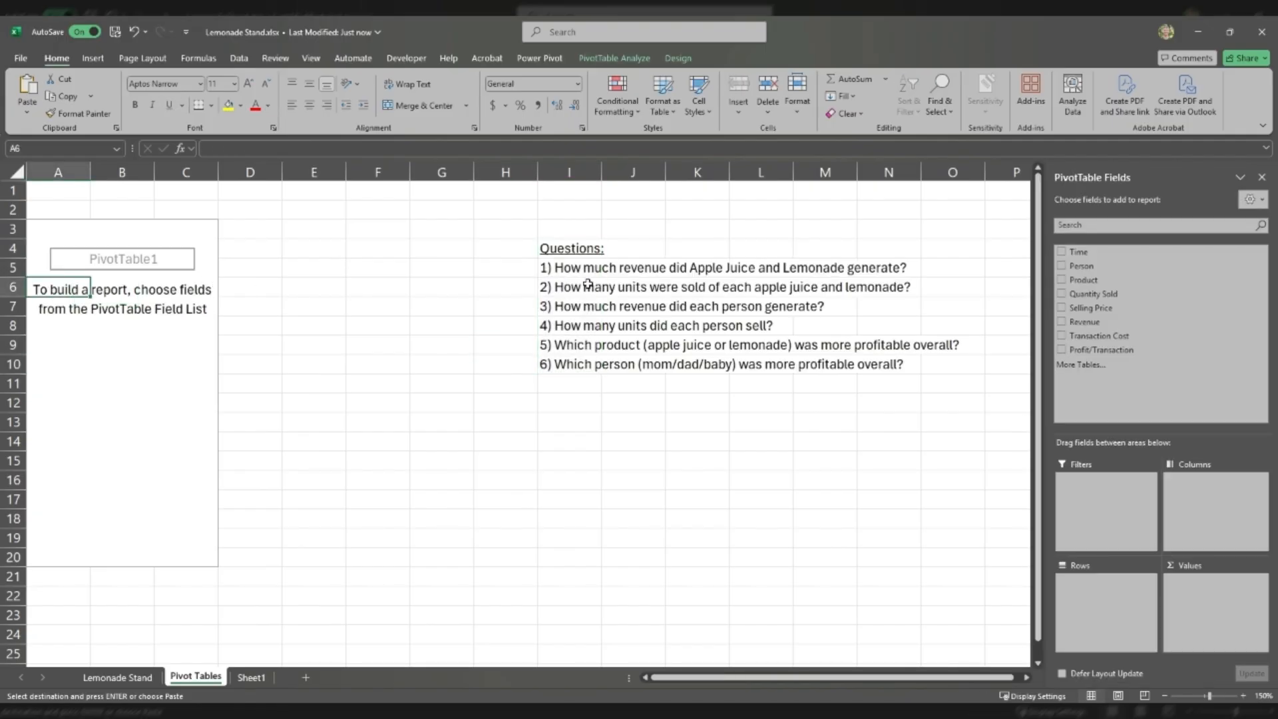
{"action": "left_click", "coordinate": [564, 272]}
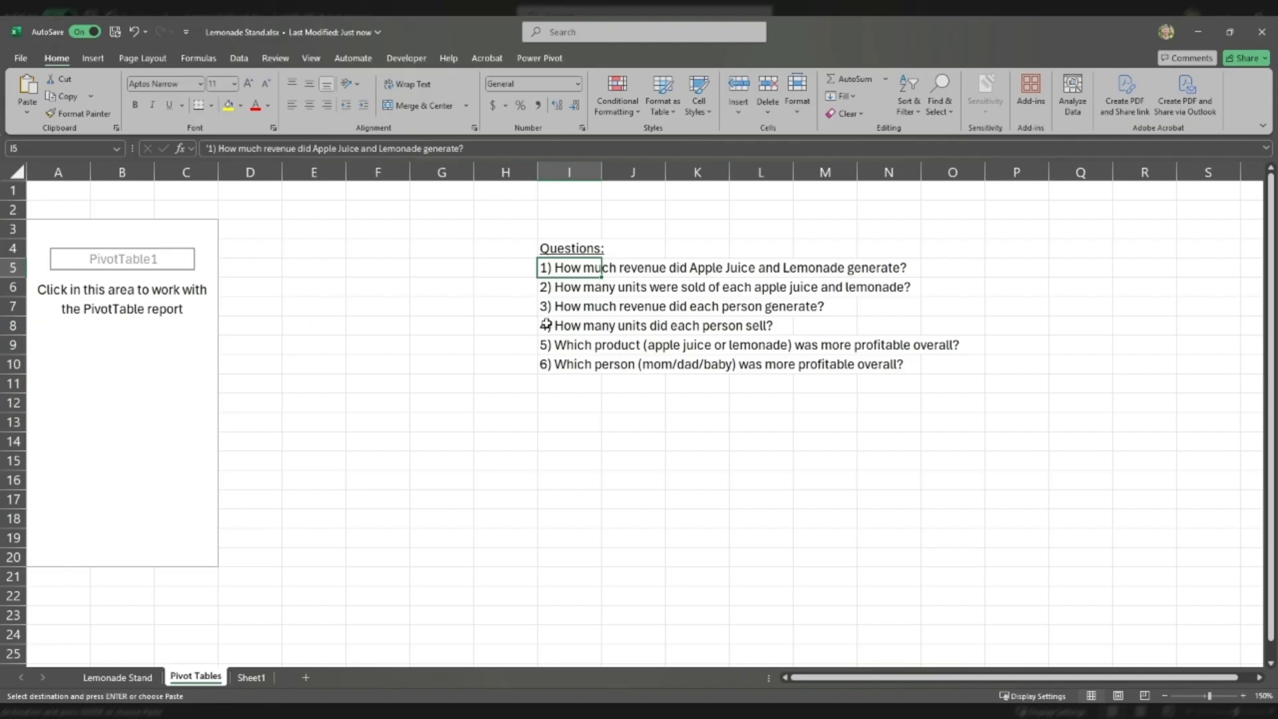
{"action": "left_click", "coordinate": [552, 291]}
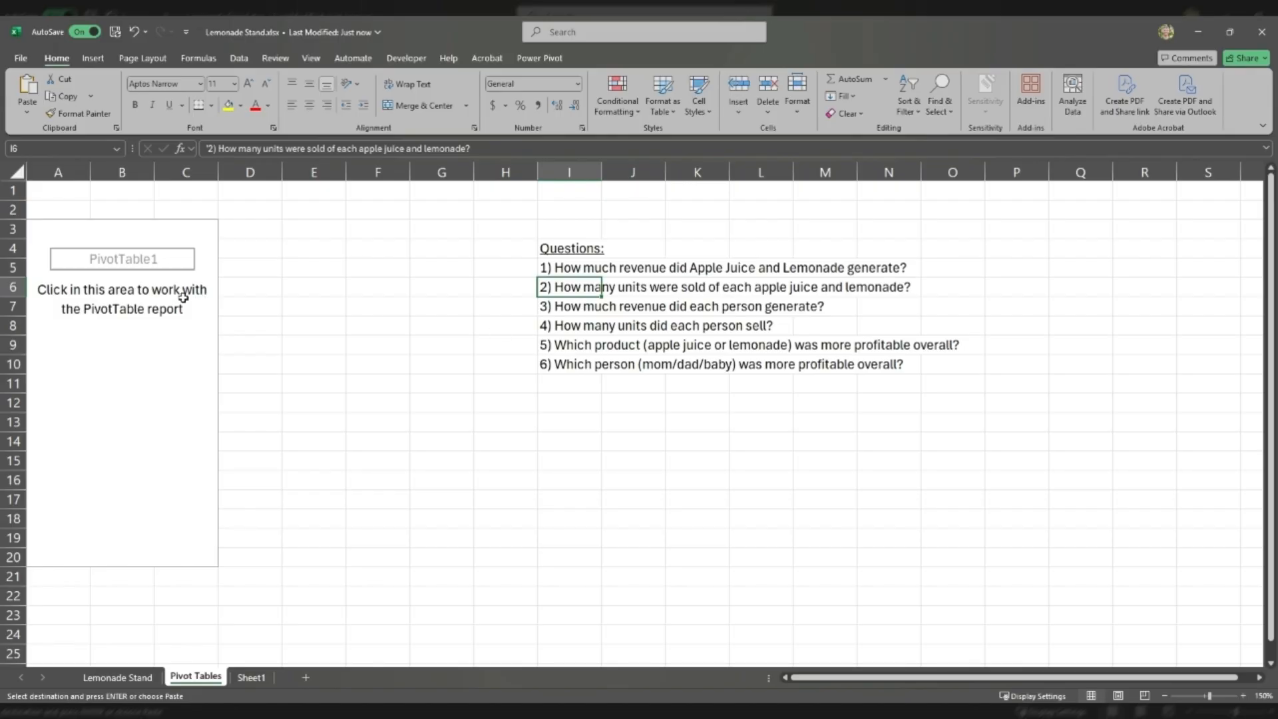
{"action": "left_click", "coordinate": [144, 290]}
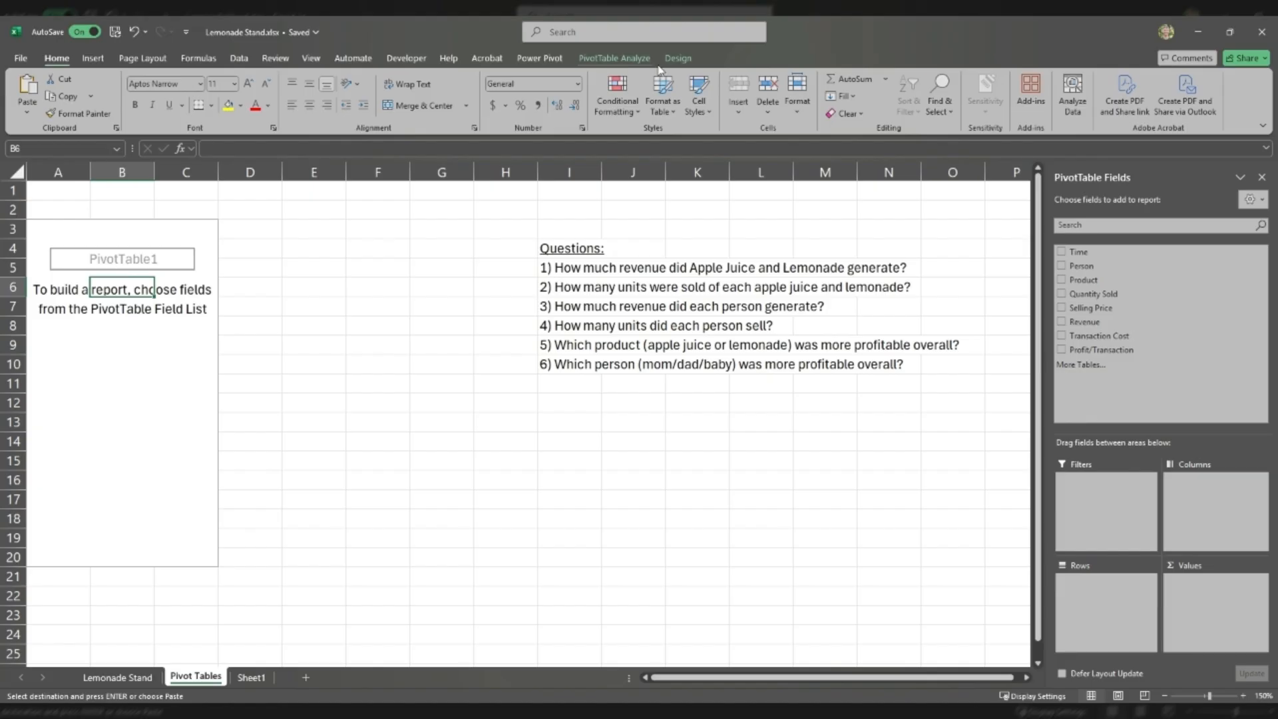
{"action": "left_click", "coordinate": [461, 264]}
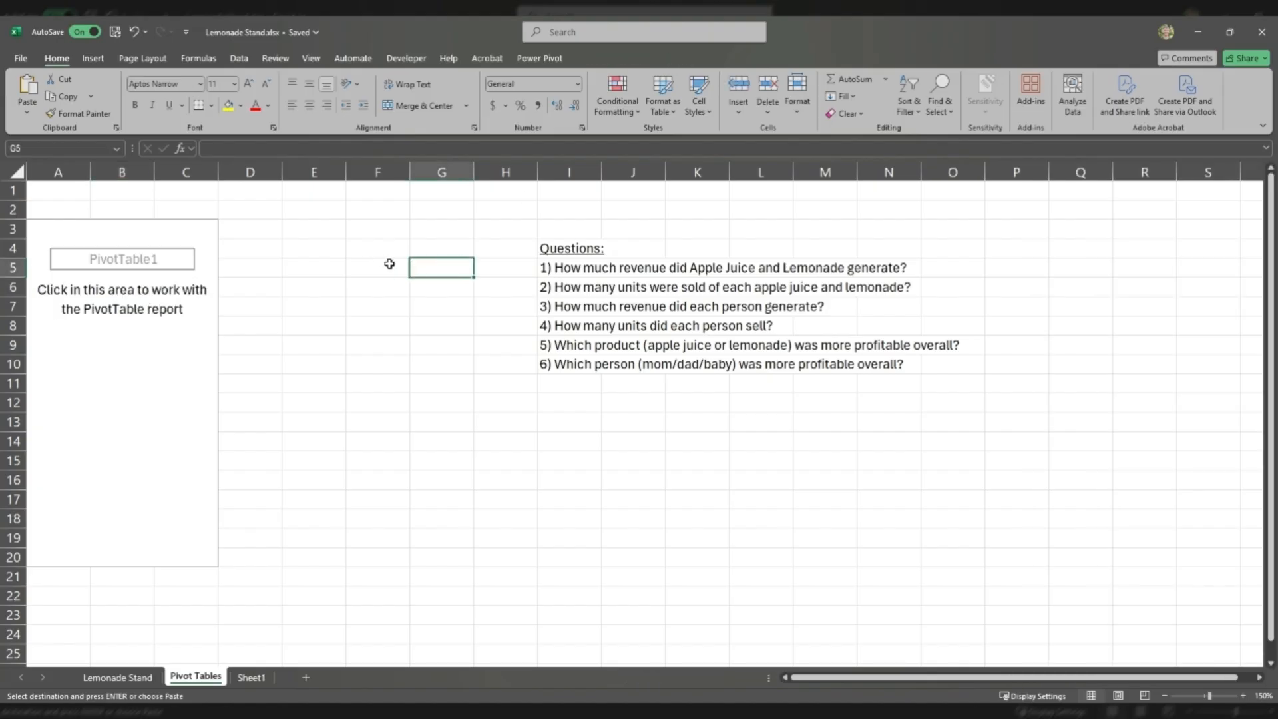
- Rename the empty PivotTable as Q1Q2
{"action": "left_click", "coordinate": [165, 251]}
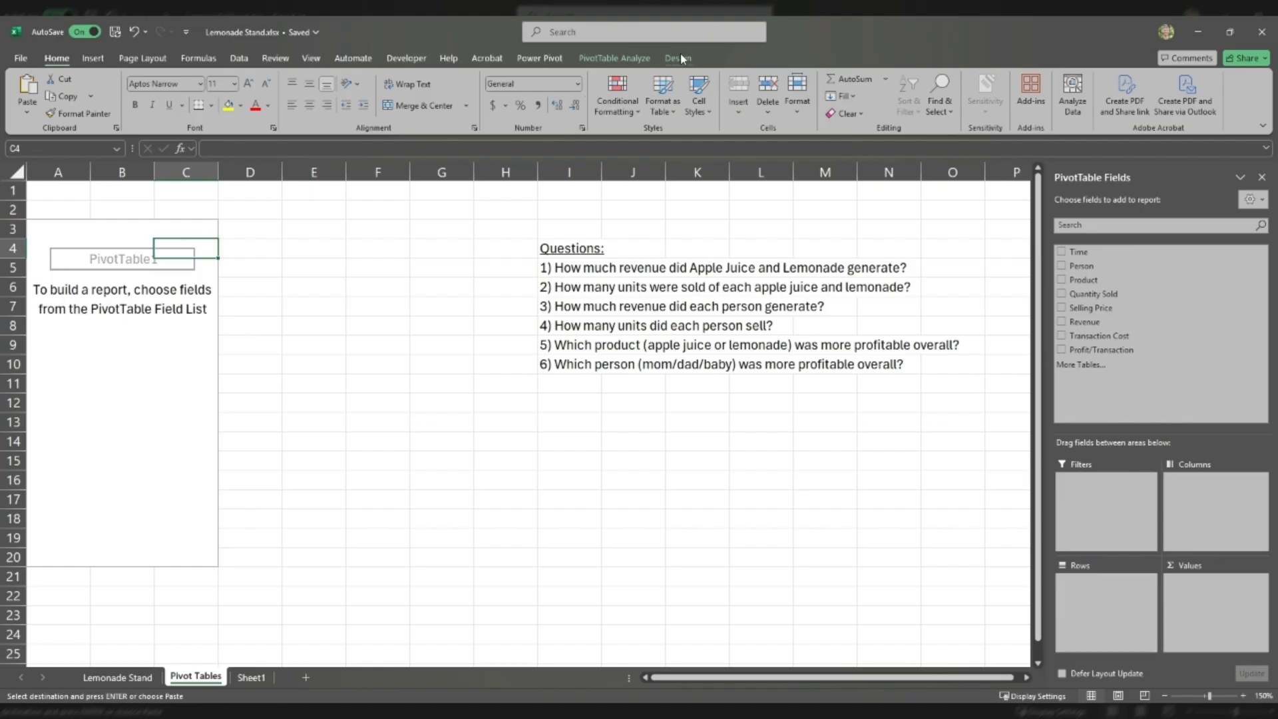
{"action": "left_click", "coordinate": [620, 62]}
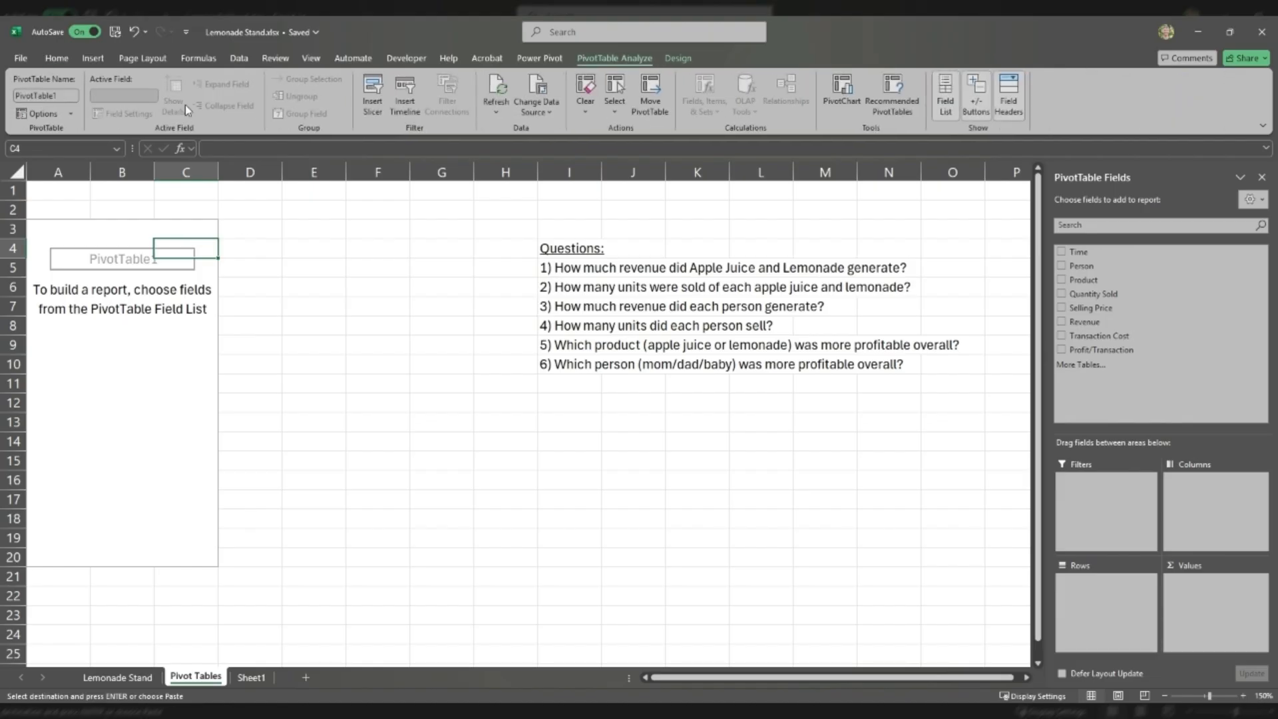
{"action": "double_click", "coordinate": [37, 95]}
{"action": "type", "text": "Q1Q2"}
{"action": "key", "text": "Return"}
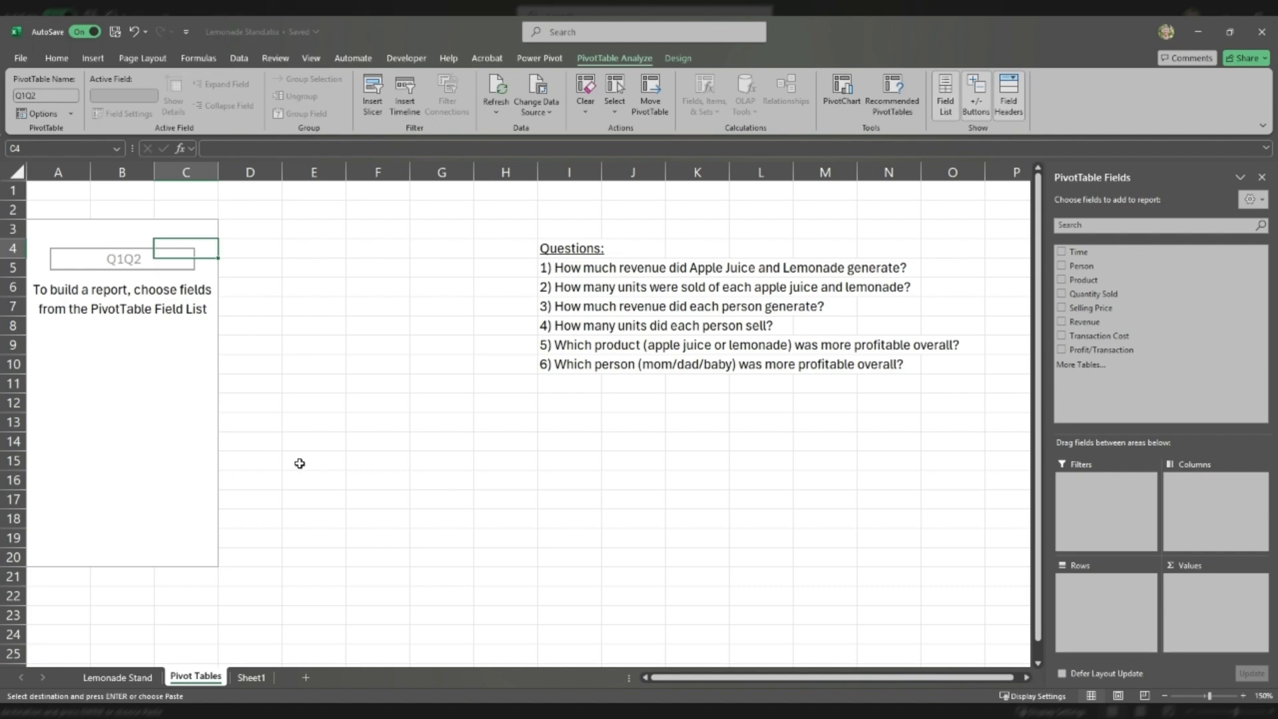
- Examine the layout of the Q1 and Q2 product summary on the Lemonade Stand sheet
{"action": "left_click", "coordinate": [134, 678]}
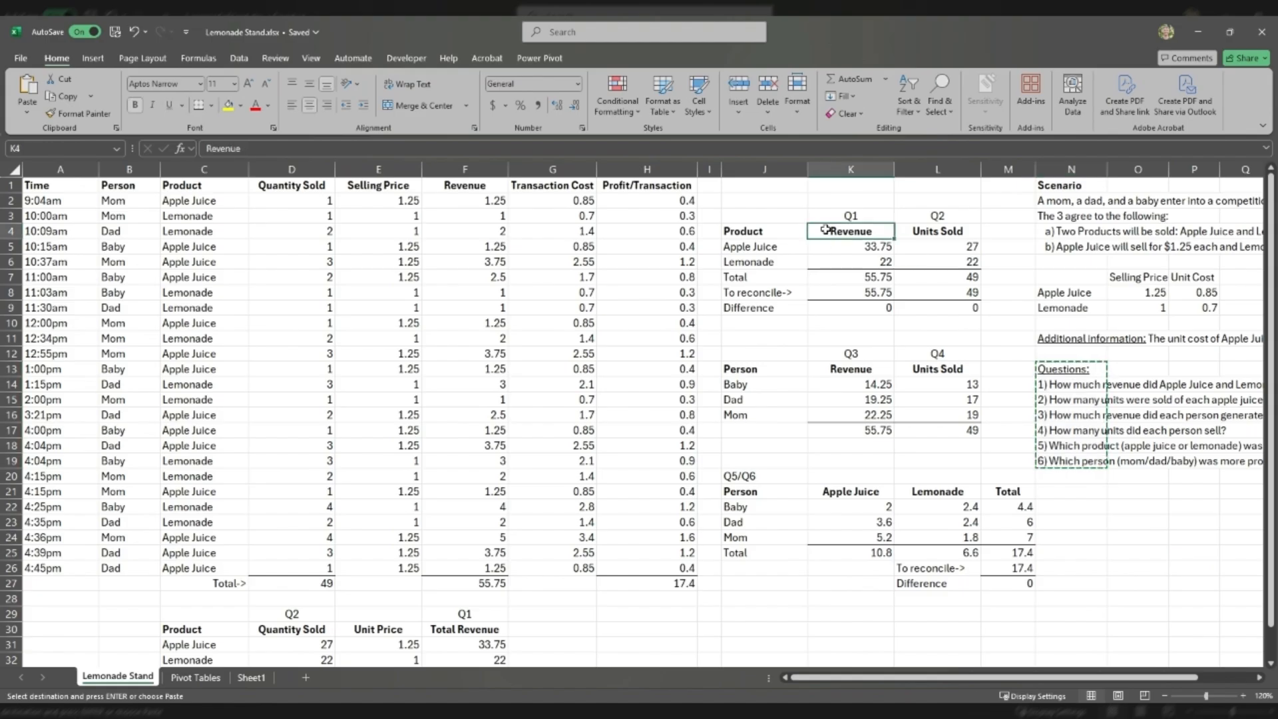
{"action": "left_click", "coordinate": [770, 251]}
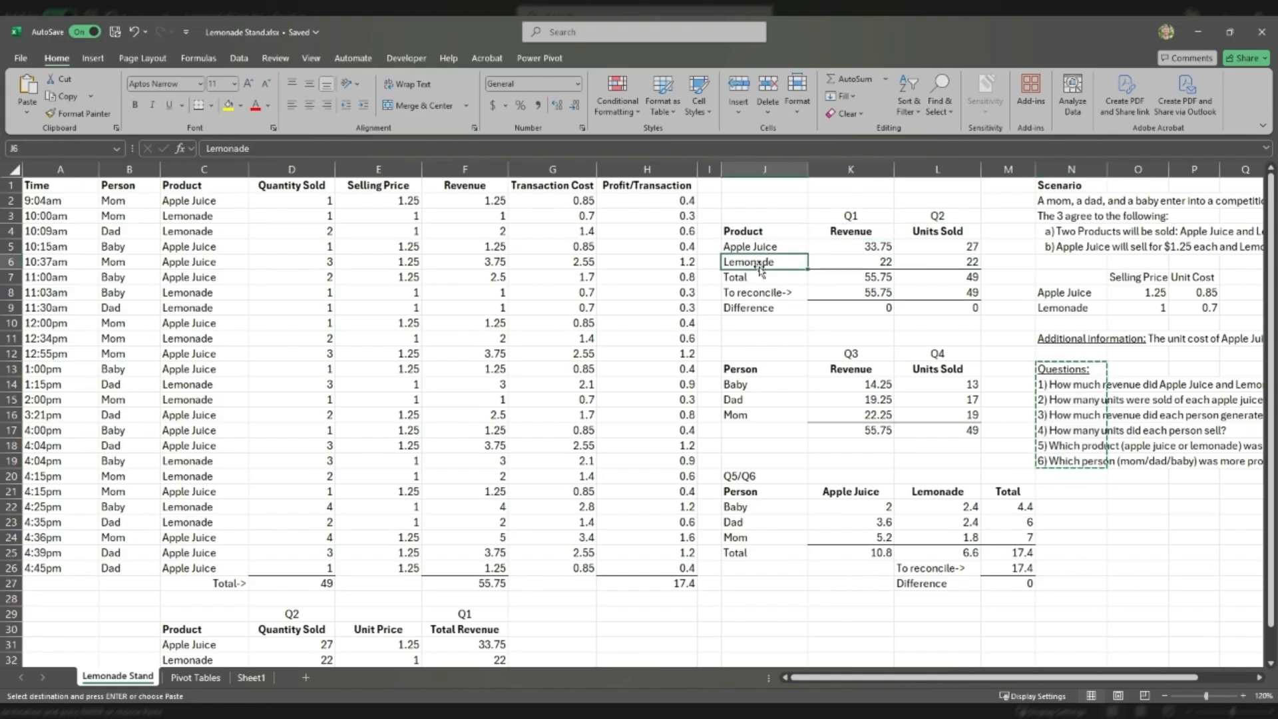
{"action": "left_click", "coordinate": [838, 234]}
{"action": "left_click_drag", "start_coordinate": [840, 247], "coordinate": [755, 261]}
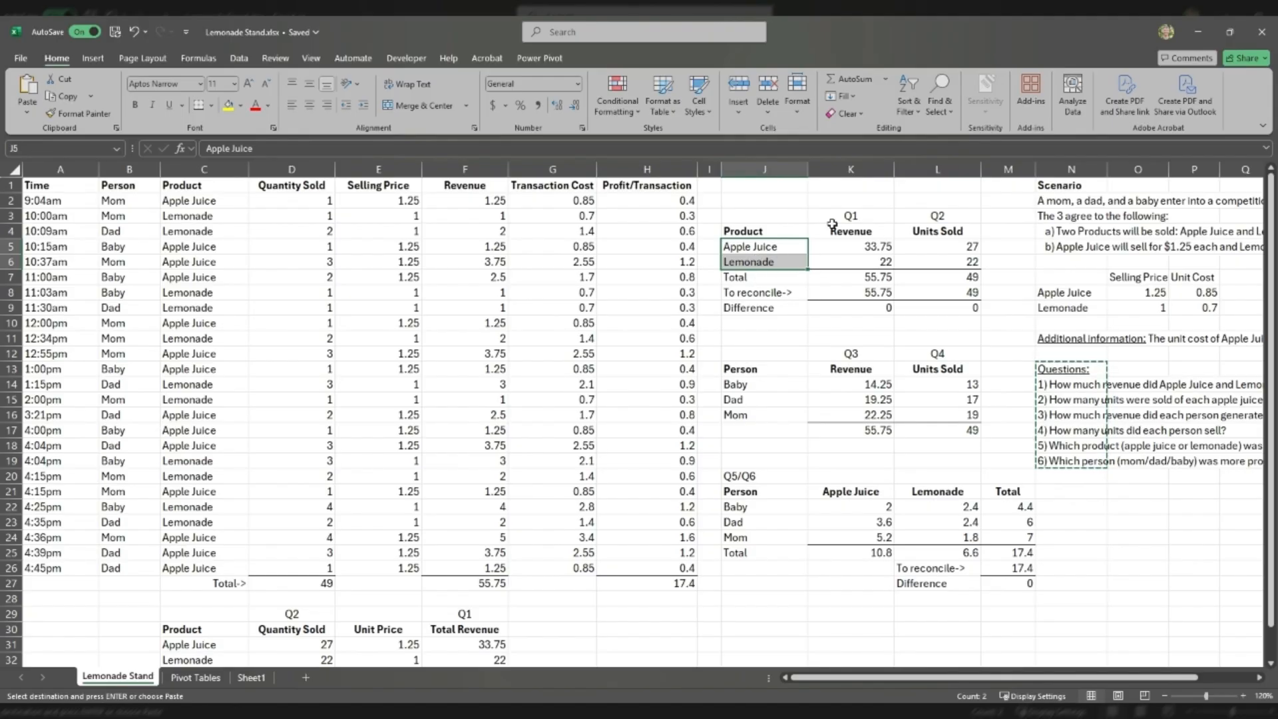
{"action": "left_click", "coordinate": [766, 231]}
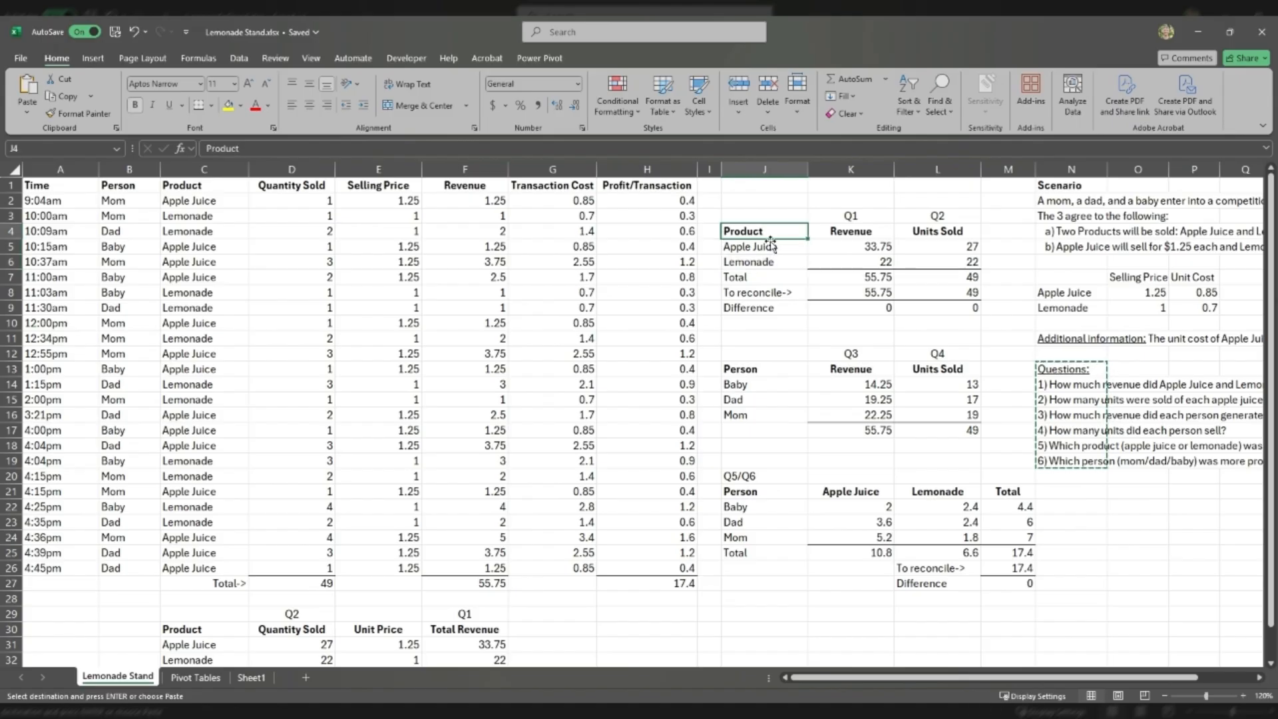
- Add the Product field to the Rows area of the Q1Q2 PivotTable on the Pivot Tables sheet
{"action": "left_click", "coordinate": [771, 245]}
{"action": "left_click_drag", "start_coordinate": [771, 245], "coordinate": [772, 262]}
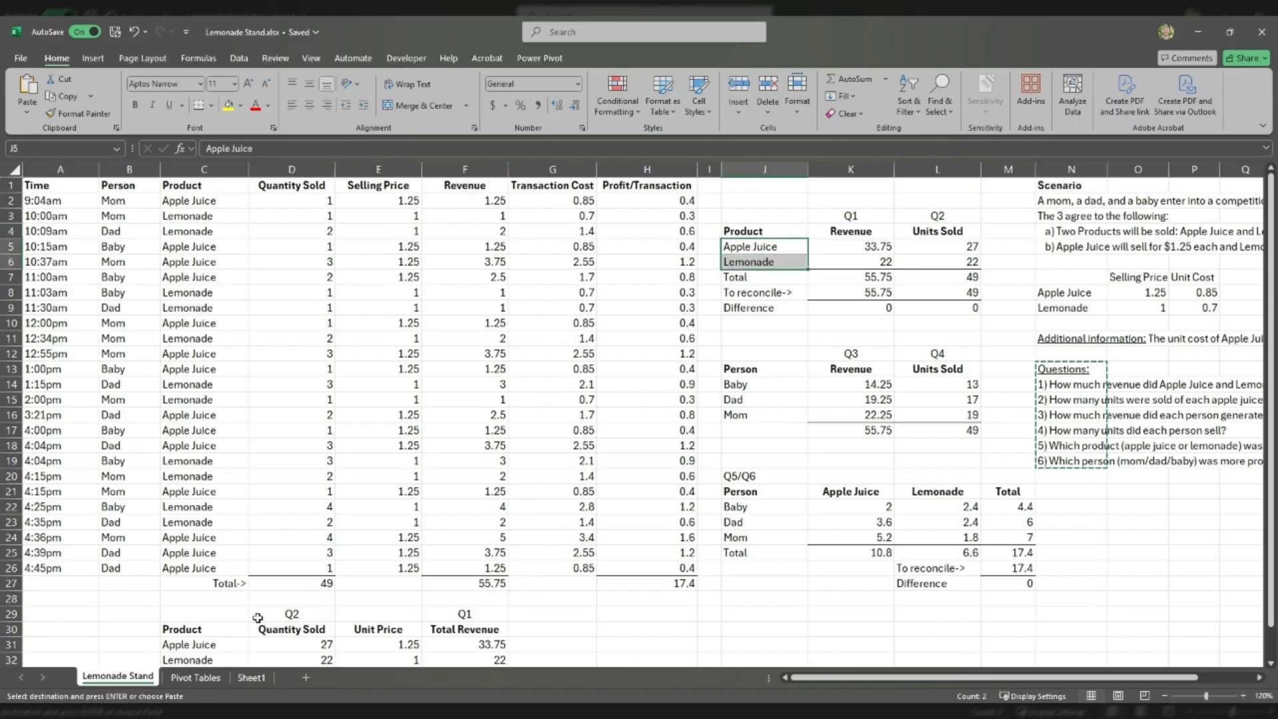
{"action": "left_click", "coordinate": [190, 675]}
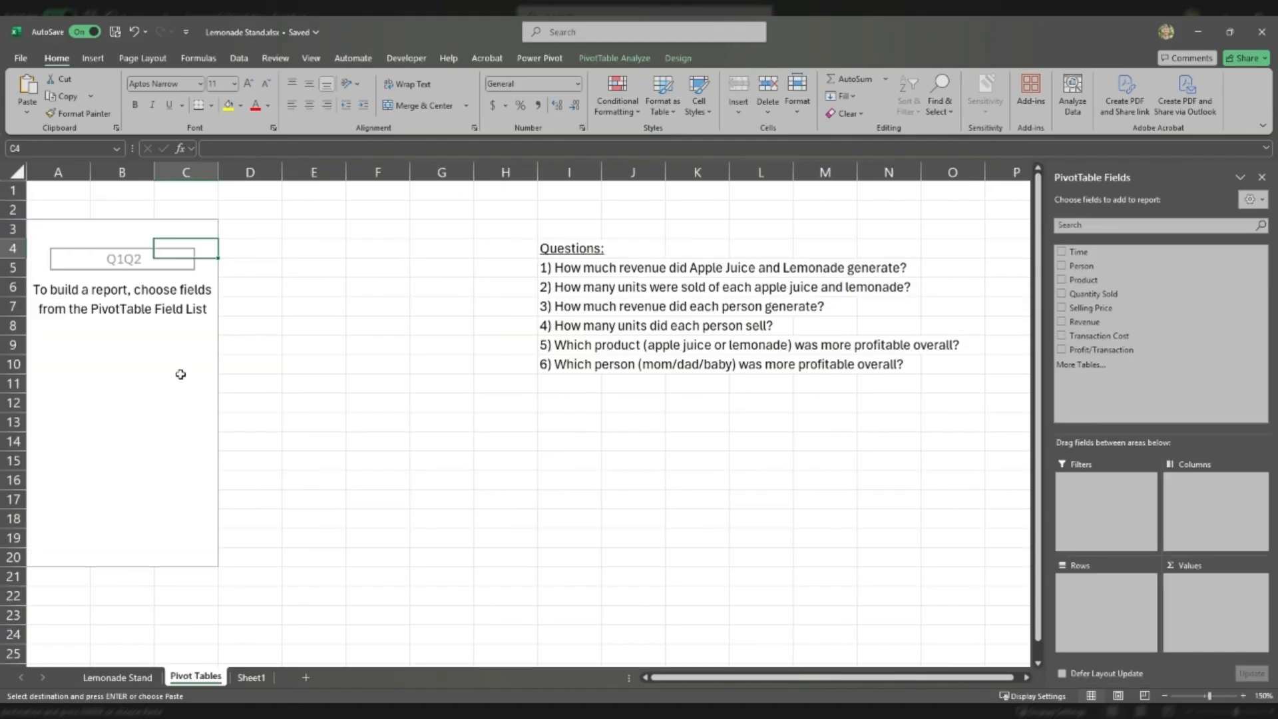
{"action": "left_click", "coordinate": [183, 367]}
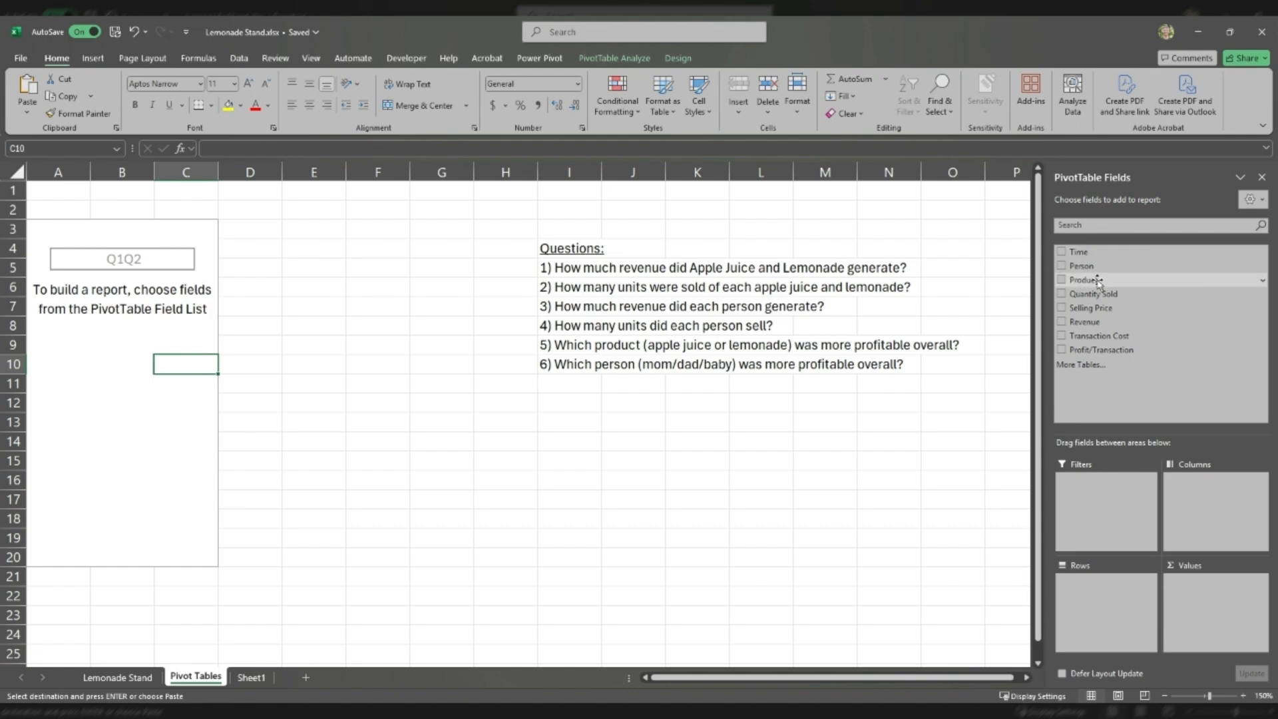
{"action": "left_click_drag", "start_coordinate": [1096, 282], "coordinate": [1092, 593]}
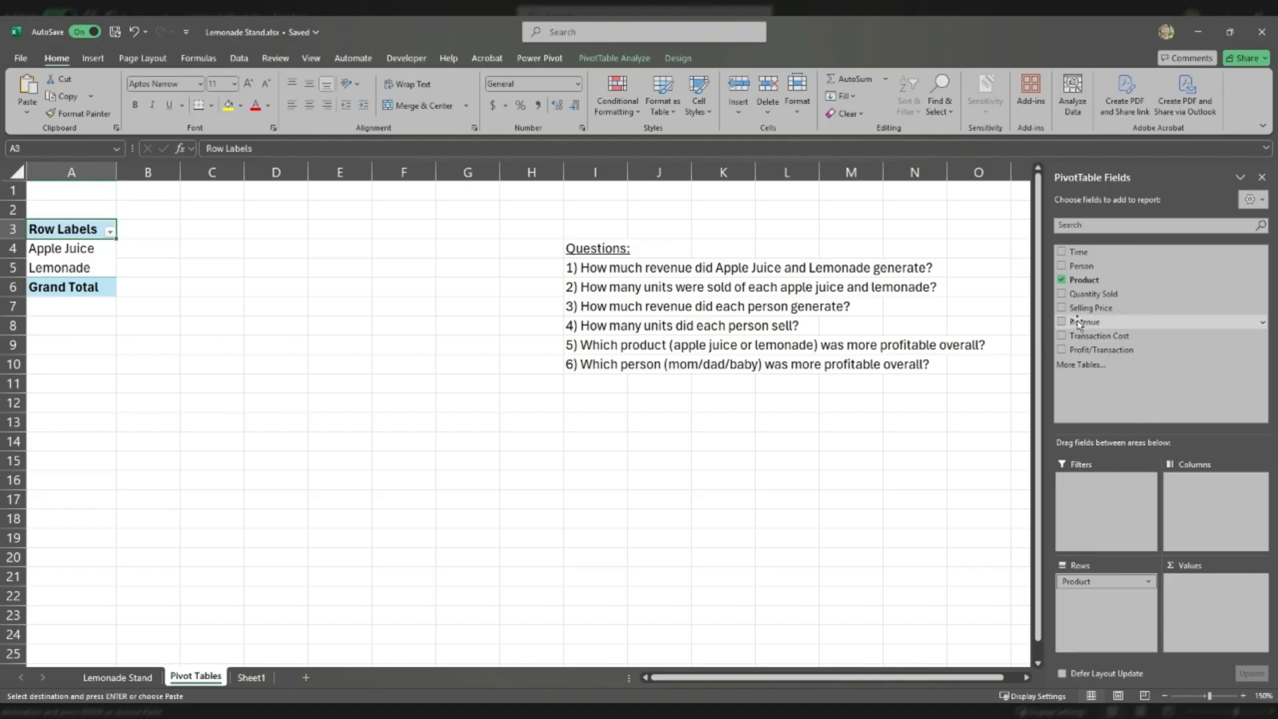
- Add the Revenue, Quantity Sold and Profit/Transaction fields to the PivotTable's Values area, in that order
{"action": "left_click_drag", "start_coordinate": [1077, 321], "coordinate": [1203, 580]}
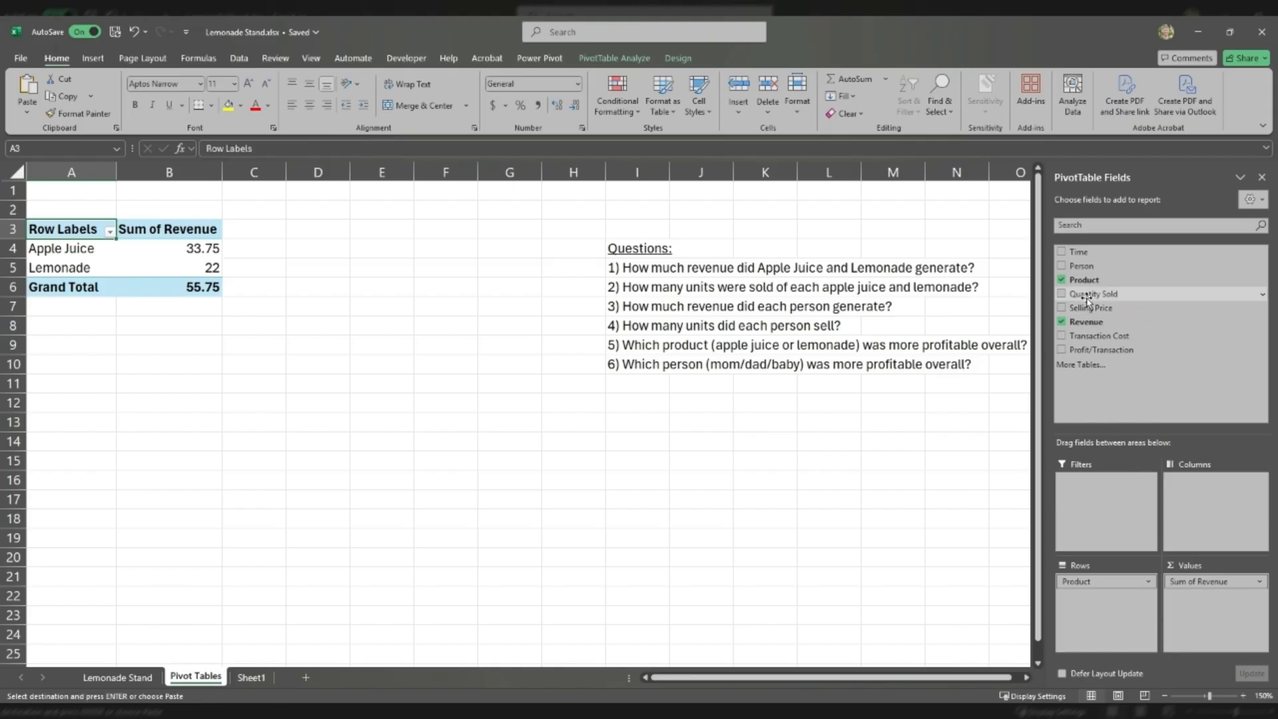
{"action": "left_click_drag", "start_coordinate": [1086, 300], "coordinate": [1200, 604]}
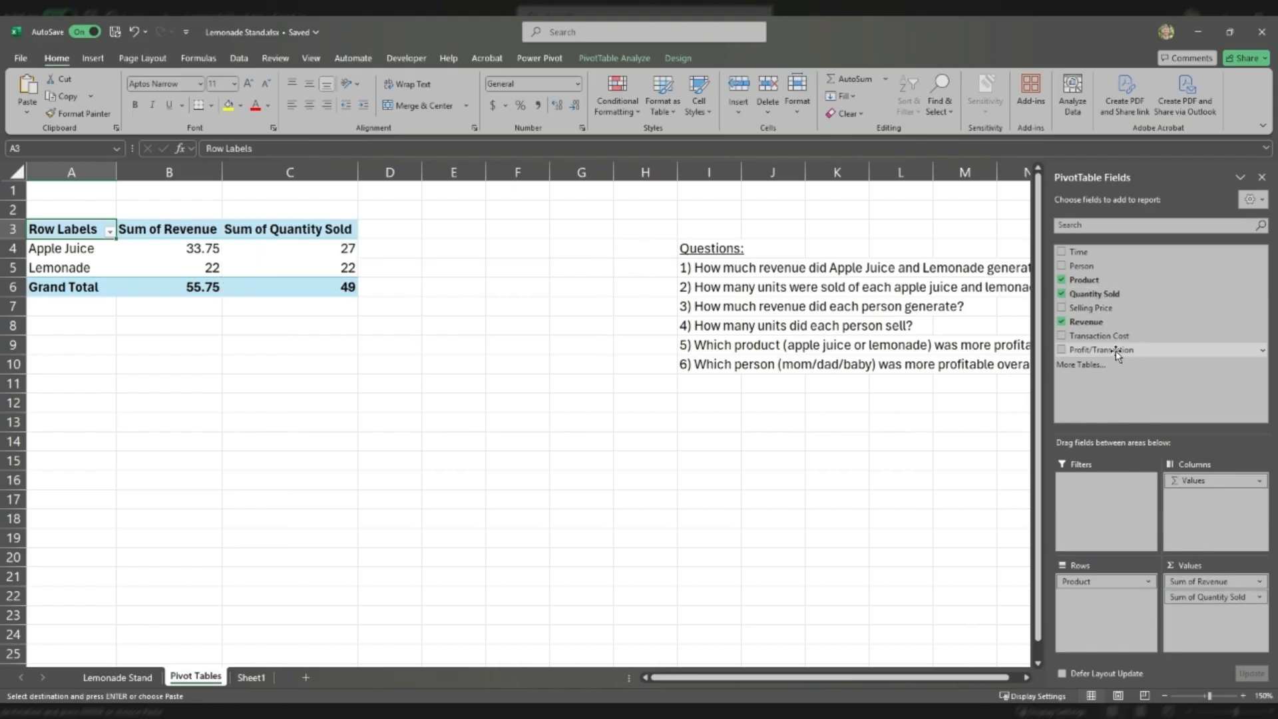
{"action": "left_click_drag", "start_coordinate": [1120, 355], "coordinate": [1228, 625]}
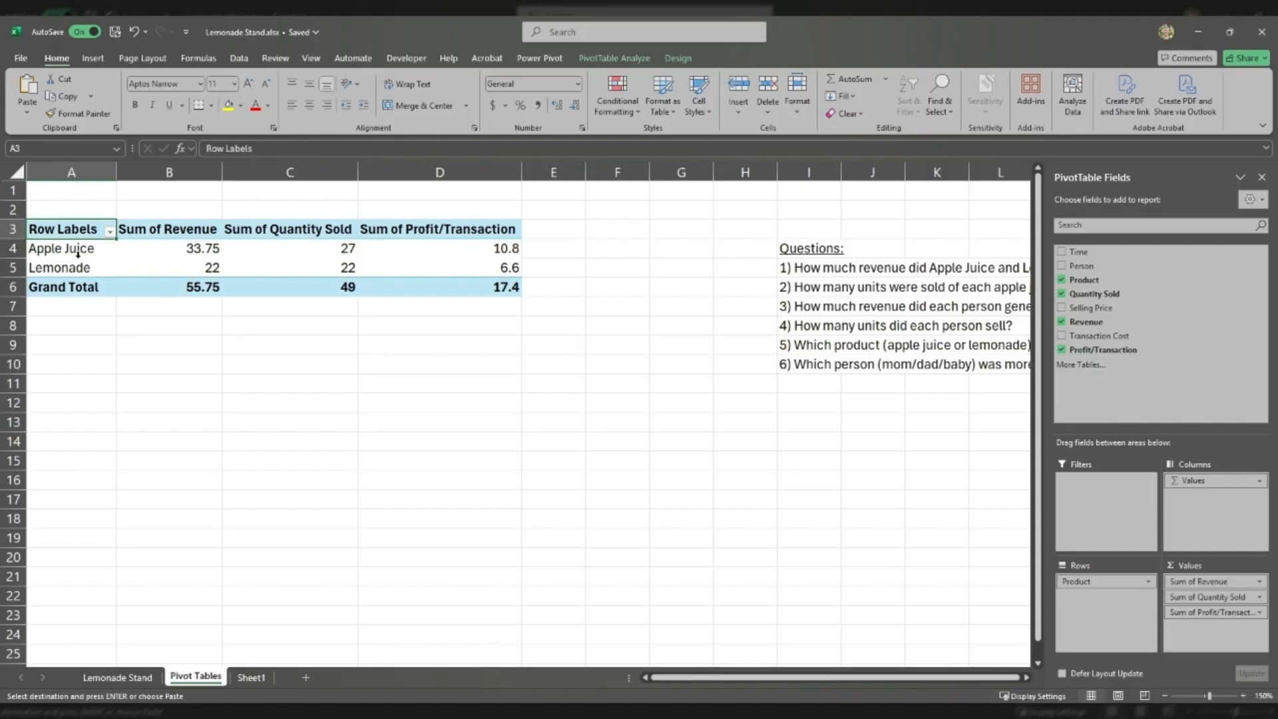
- Examine the Apple Juice results and the three default value column headings in the PivotTable
{"action": "left_click", "coordinate": [156, 248]}
{"action": "left_click", "coordinate": [267, 248]}
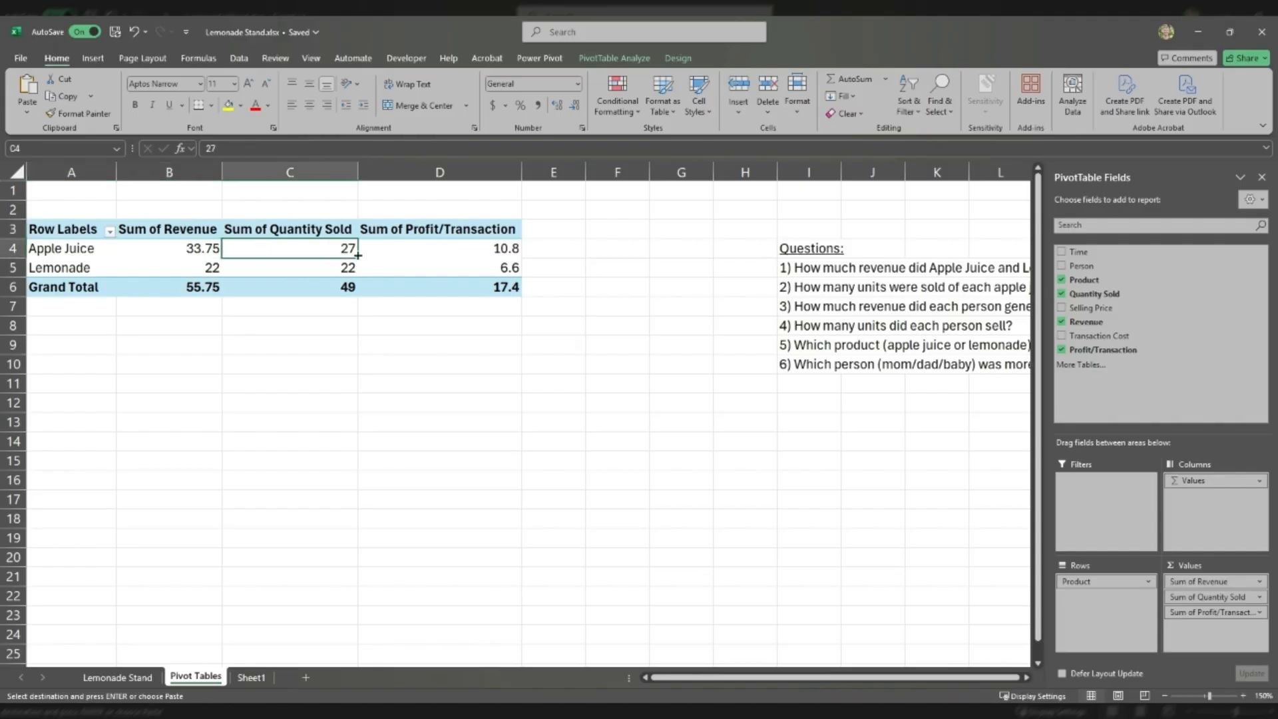
{"action": "left_click", "coordinate": [411, 253]}
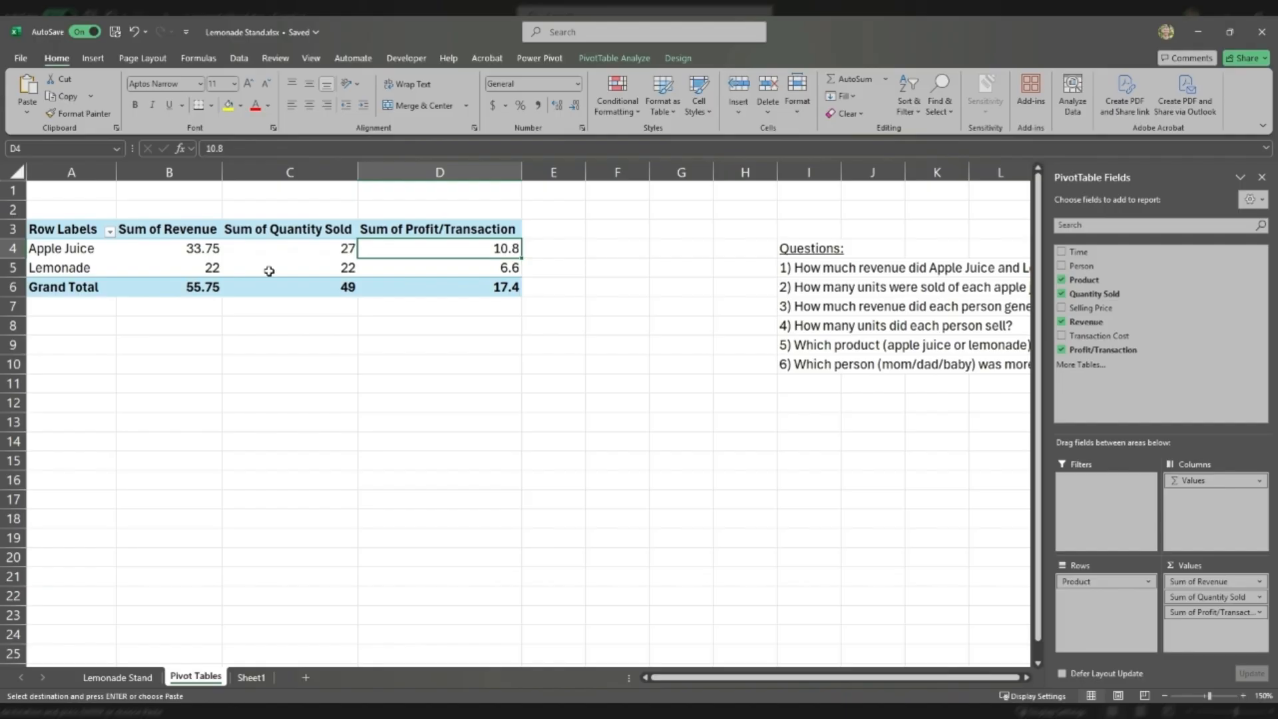
{"action": "left_click", "coordinate": [190, 233]}
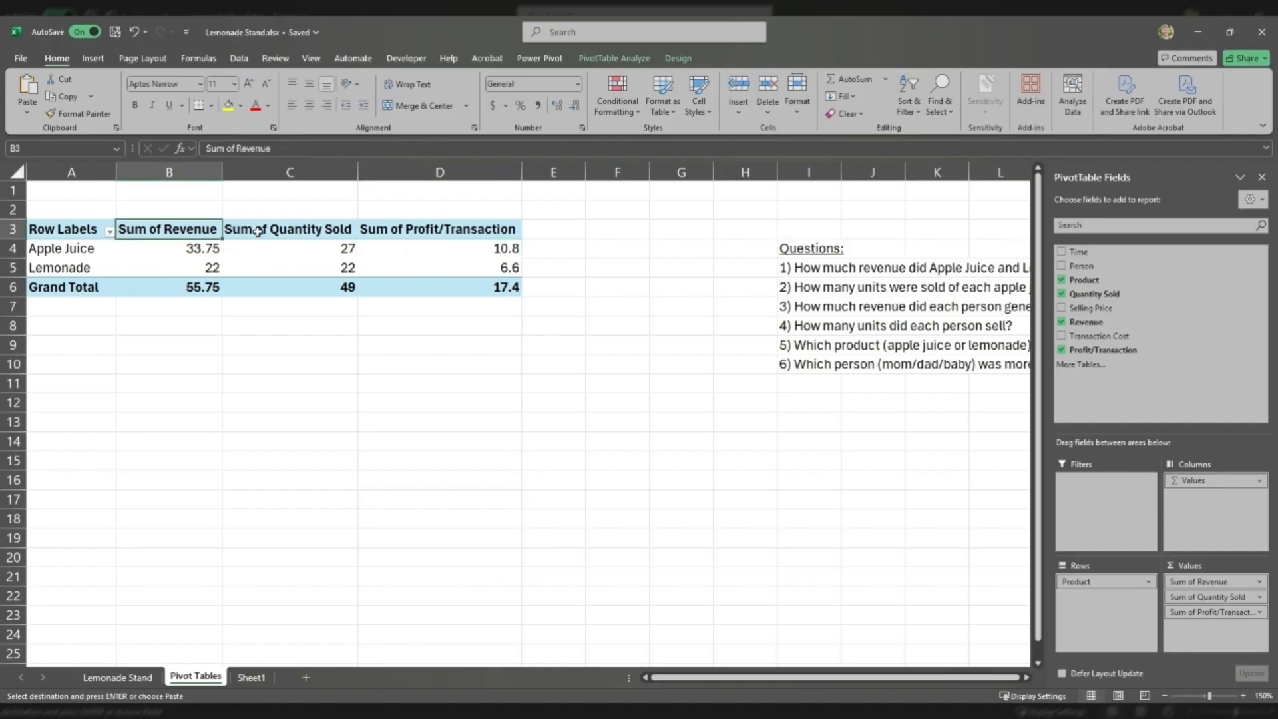
{"action": "left_click", "coordinate": [261, 231]}
{"action": "left_click", "coordinate": [403, 232]}
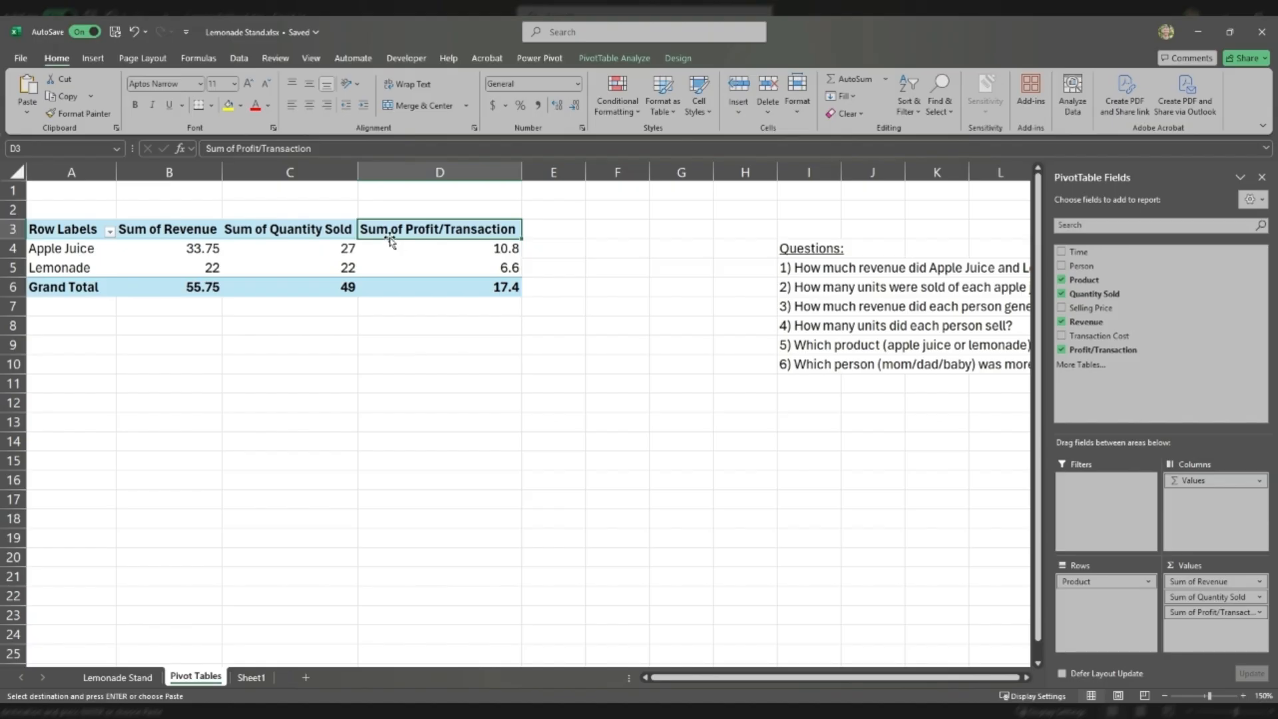
{"action": "left_click", "coordinate": [198, 230]}
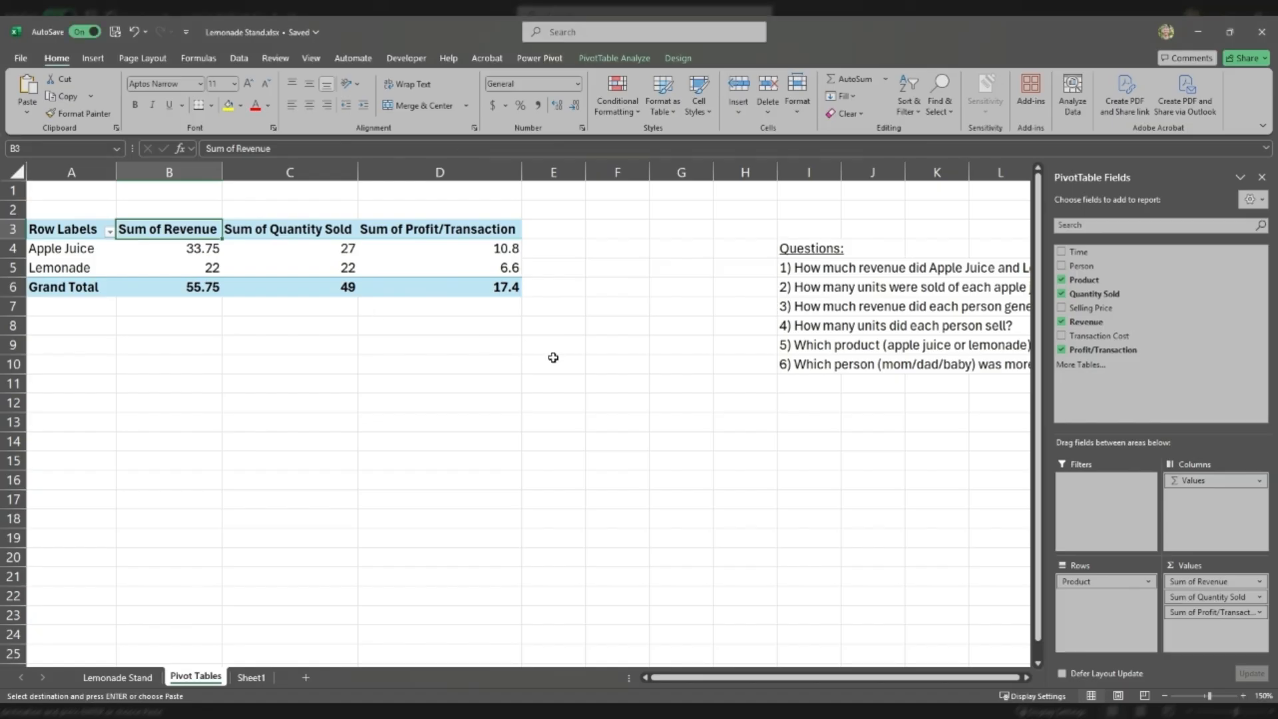
{"action": "left_click", "coordinate": [260, 230]}
{"action": "left_click", "coordinate": [398, 229]}
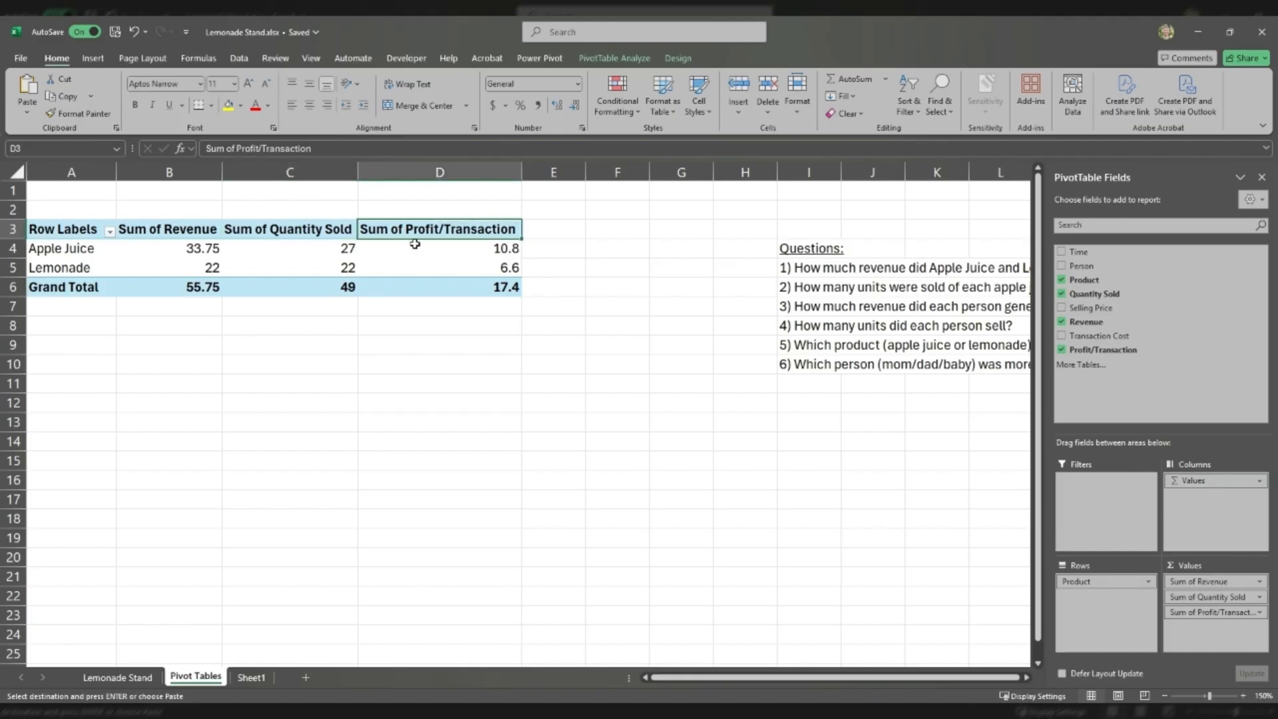
{"action": "left_click", "coordinate": [199, 227]}
{"action": "left_click", "coordinate": [266, 229]}
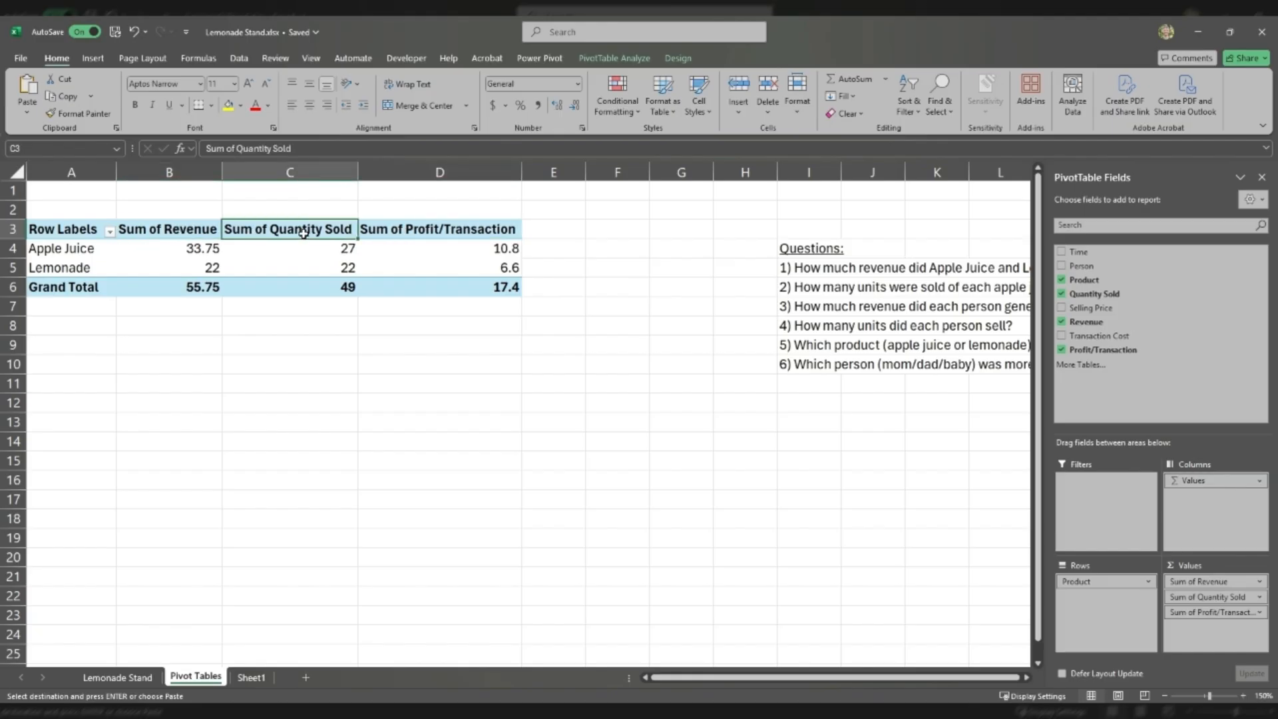
{"action": "left_click", "coordinate": [394, 231]}
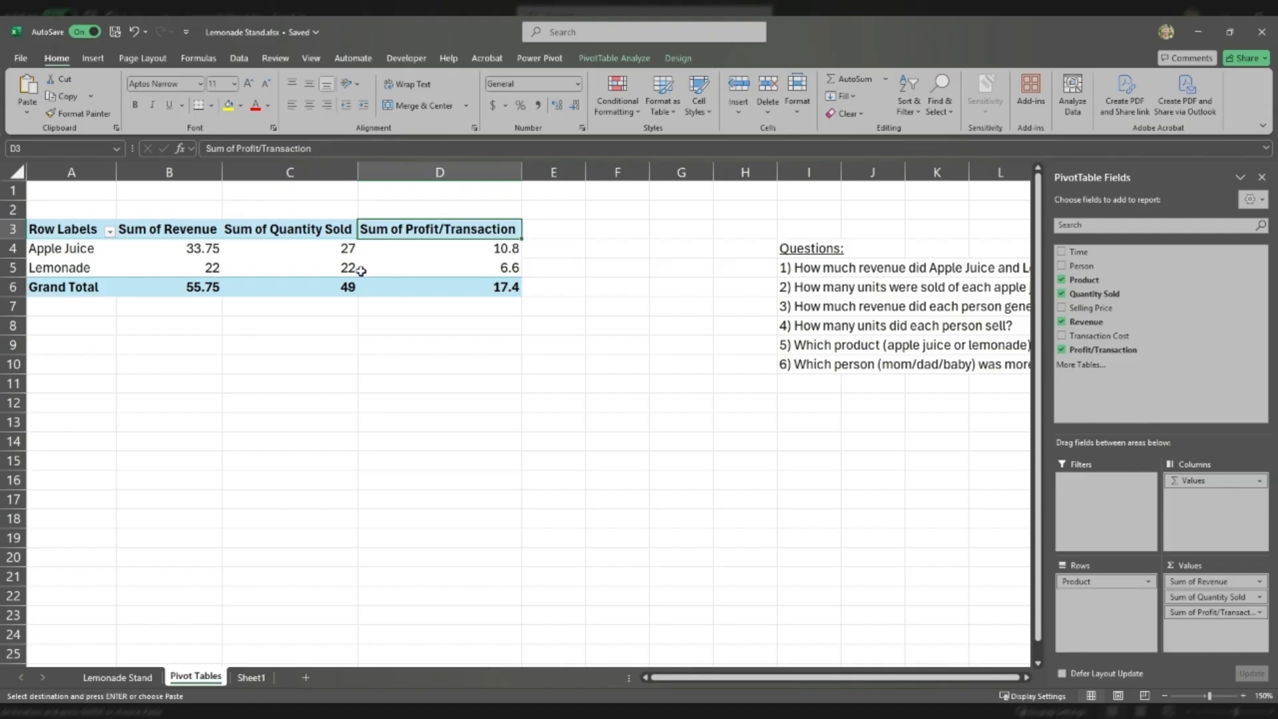
{"action": "left_click", "coordinate": [180, 230]}
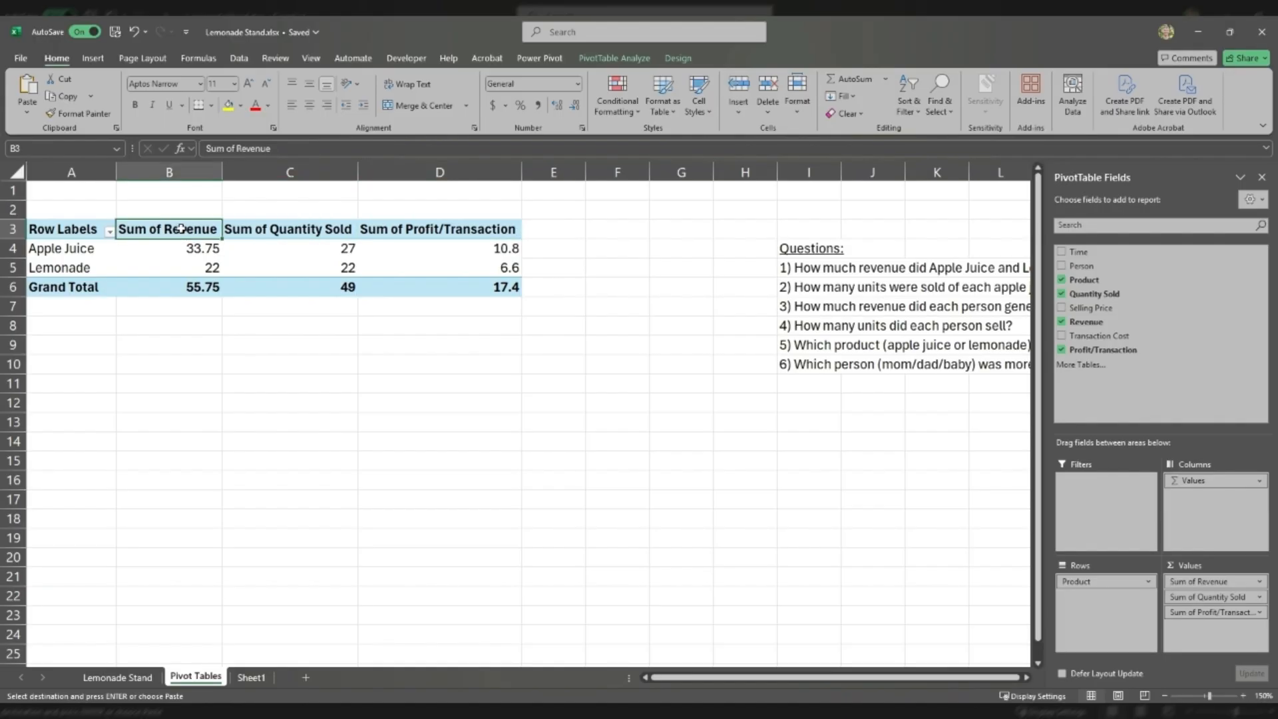
- Rename the Sum of Revenue value field as Revenue ($), checking the source Revenue column on the Lemonade Stand sheet
{"action": "double_click", "coordinate": [177, 229]}
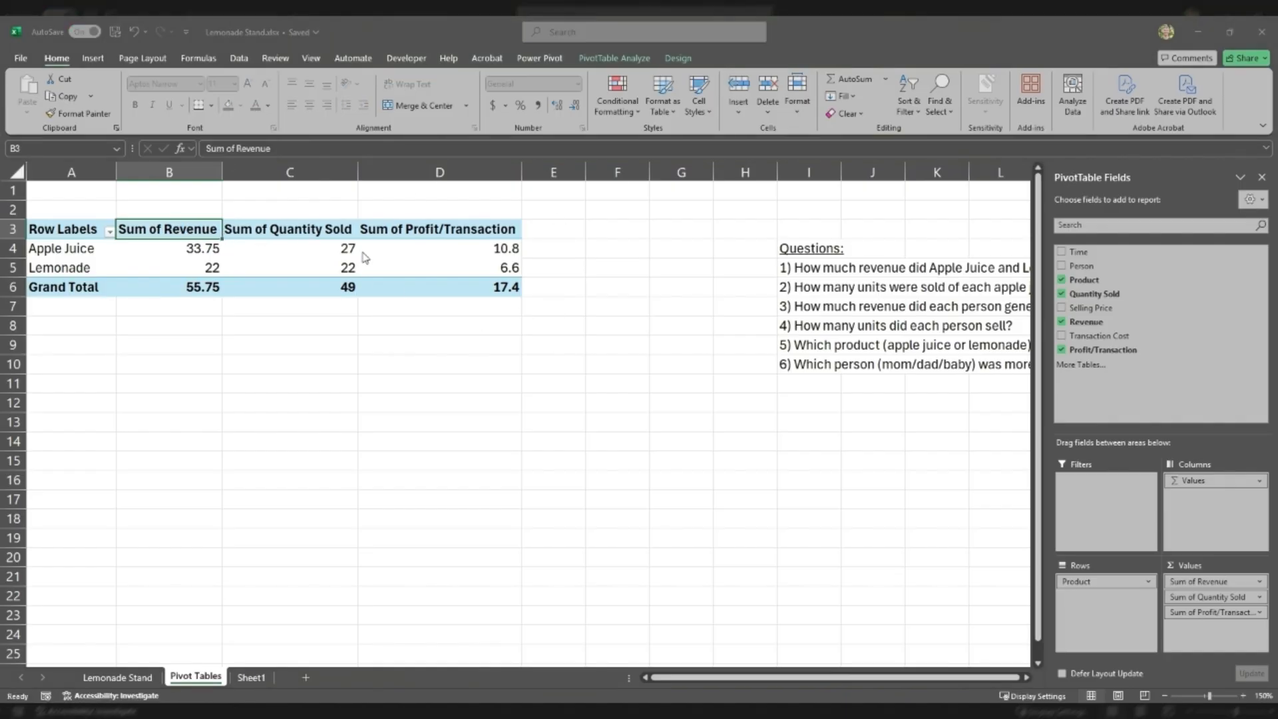
{"action": "left_click", "coordinate": [542, 358]}
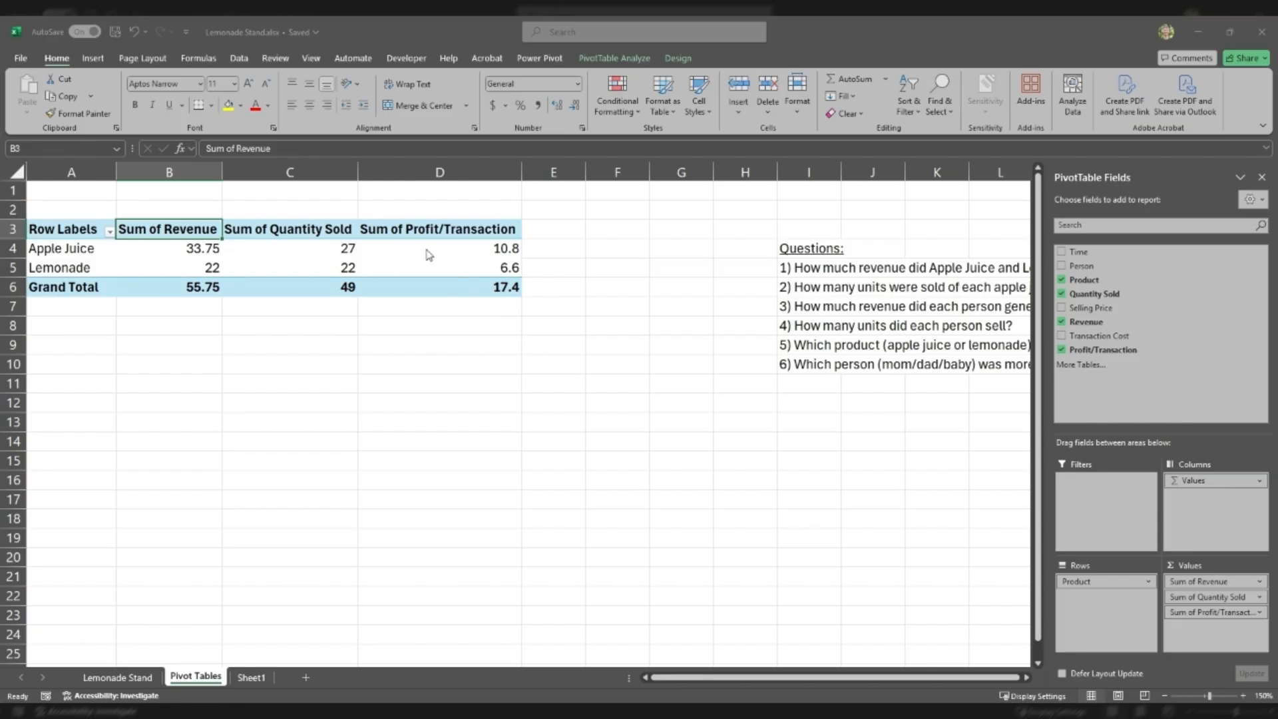
{"action": "left_click", "coordinate": [133, 676]}
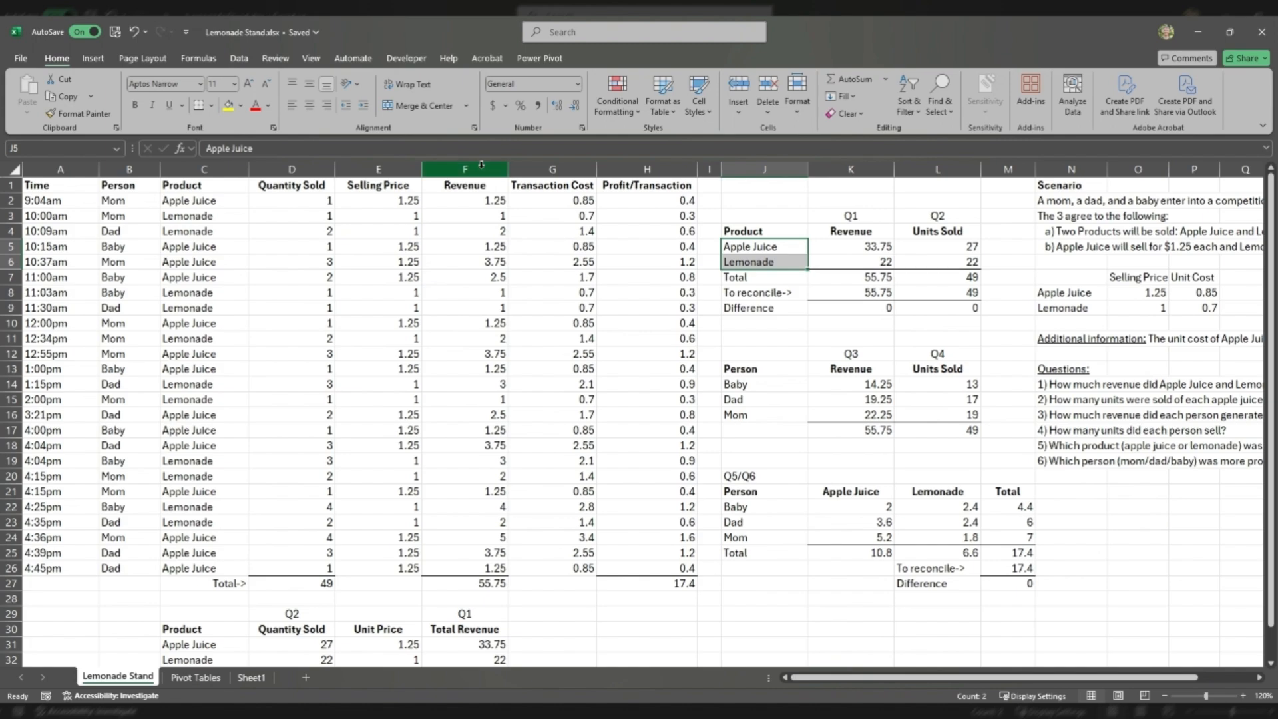
{"action": "left_click", "coordinate": [481, 164]}
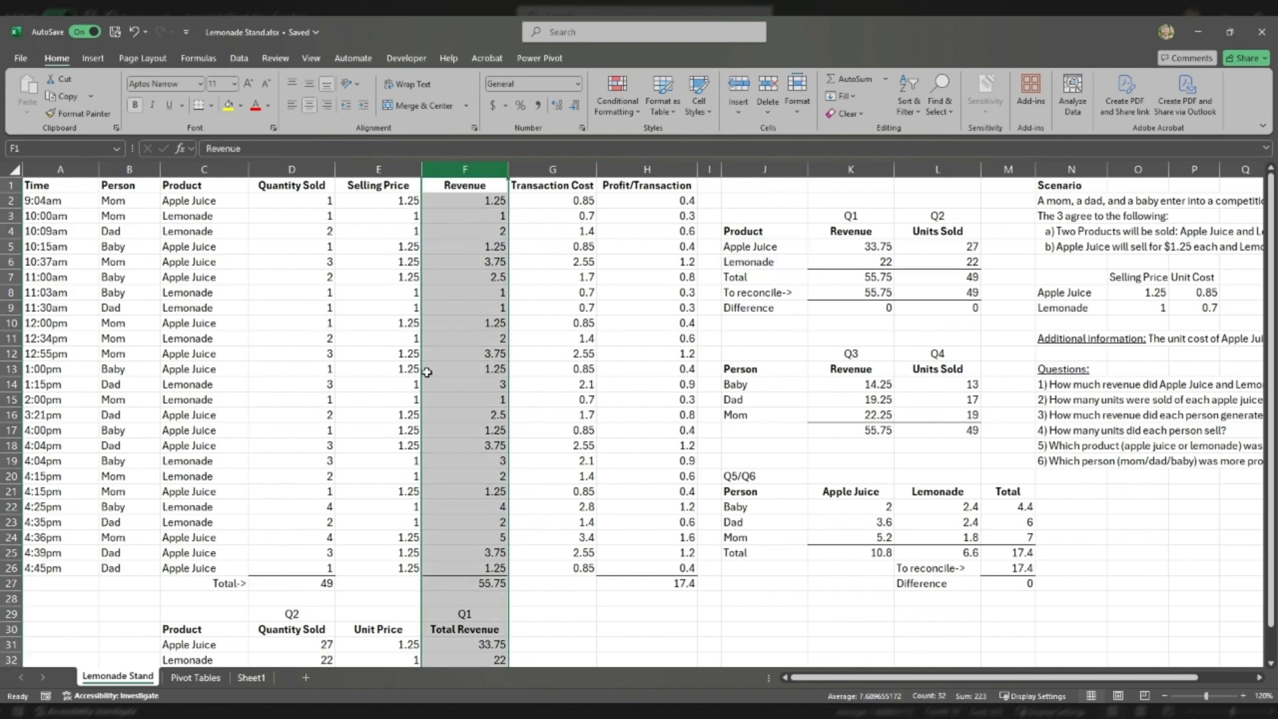
{"action": "left_click", "coordinate": [195, 677]}
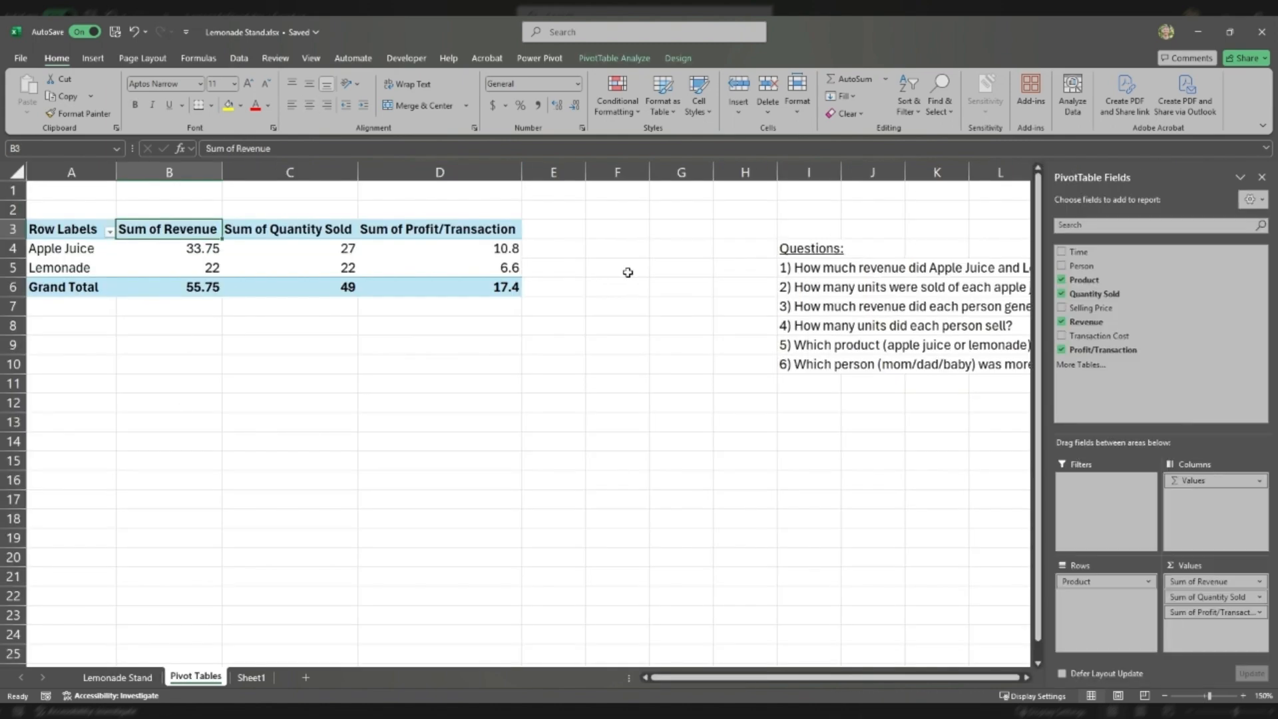
{"action": "double_click", "coordinate": [197, 230]}
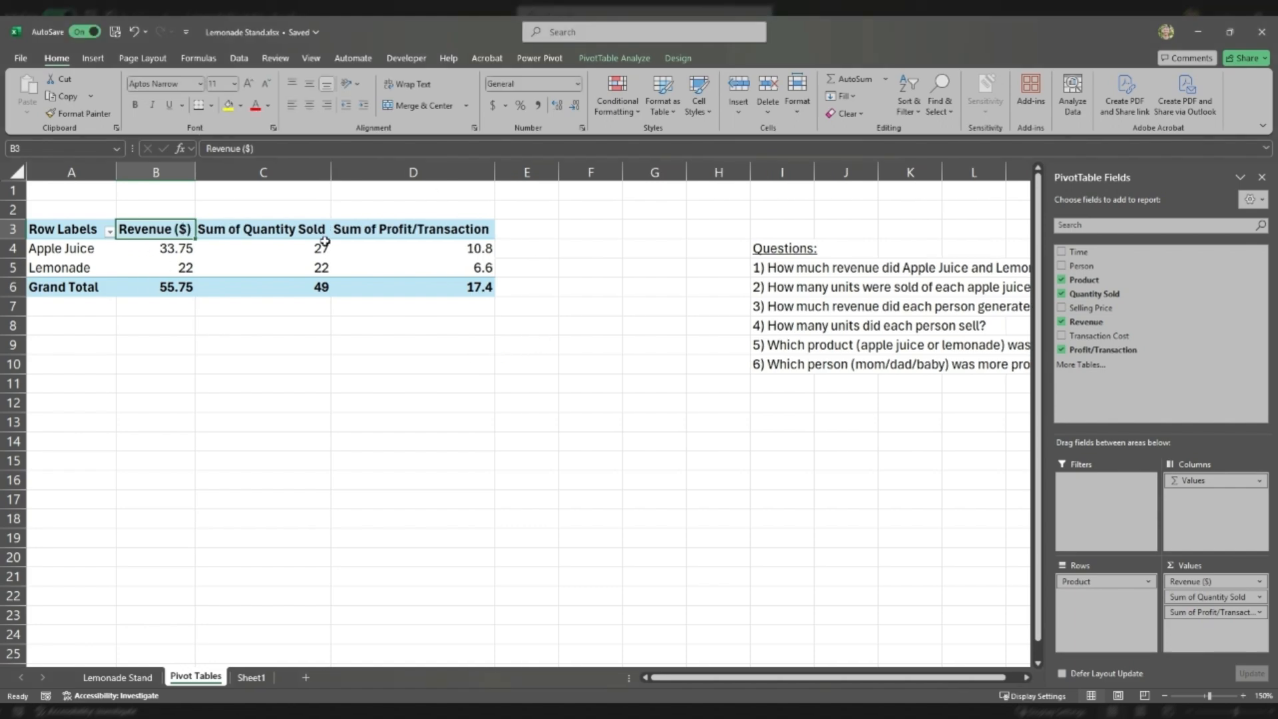
- Rename the Sum of Quantity Sold value field as Quantity Sold (Units)
{"action": "left_click", "coordinate": [297, 231]}
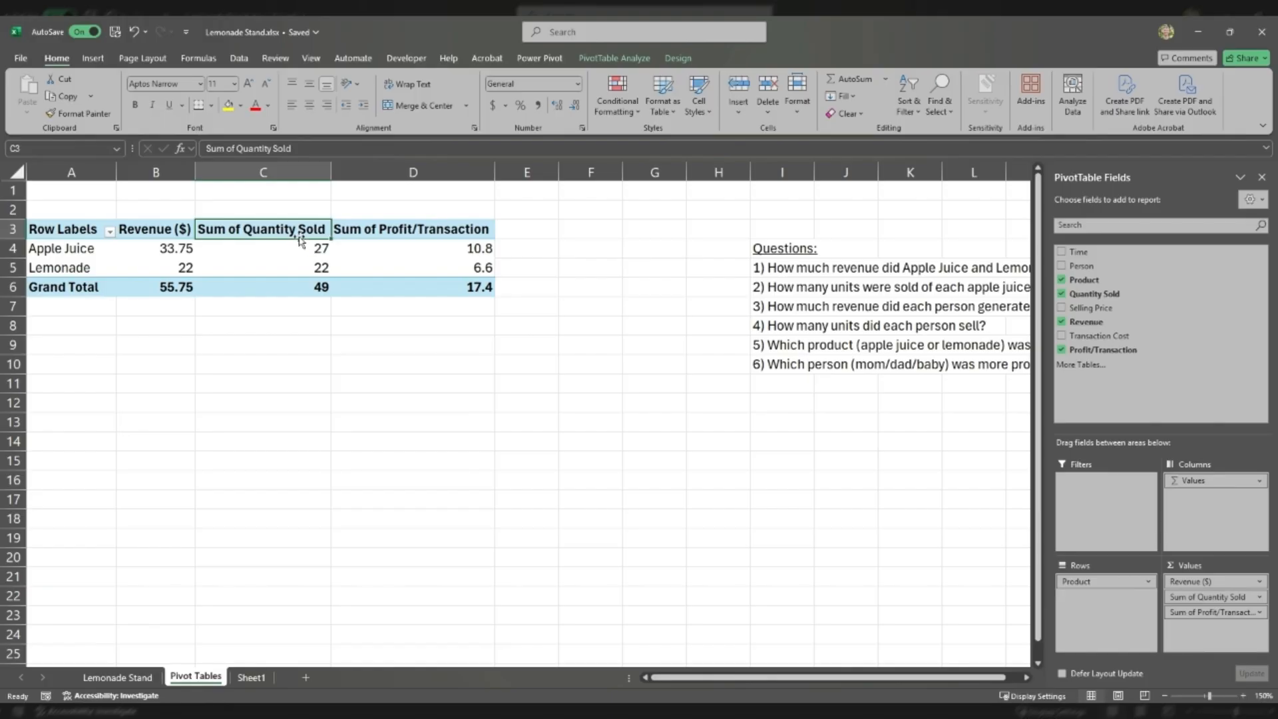
{"action": "double_click", "coordinate": [294, 230]}
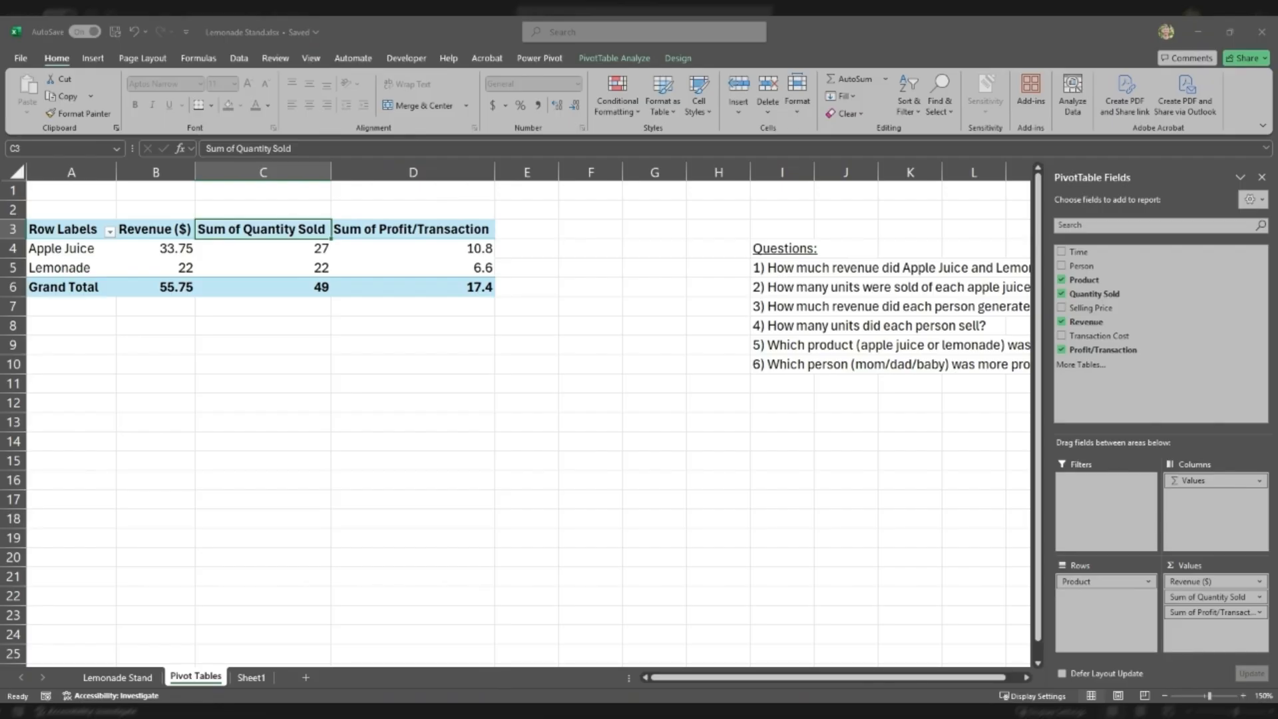
{"action": "left_click", "coordinate": [488, 356]}
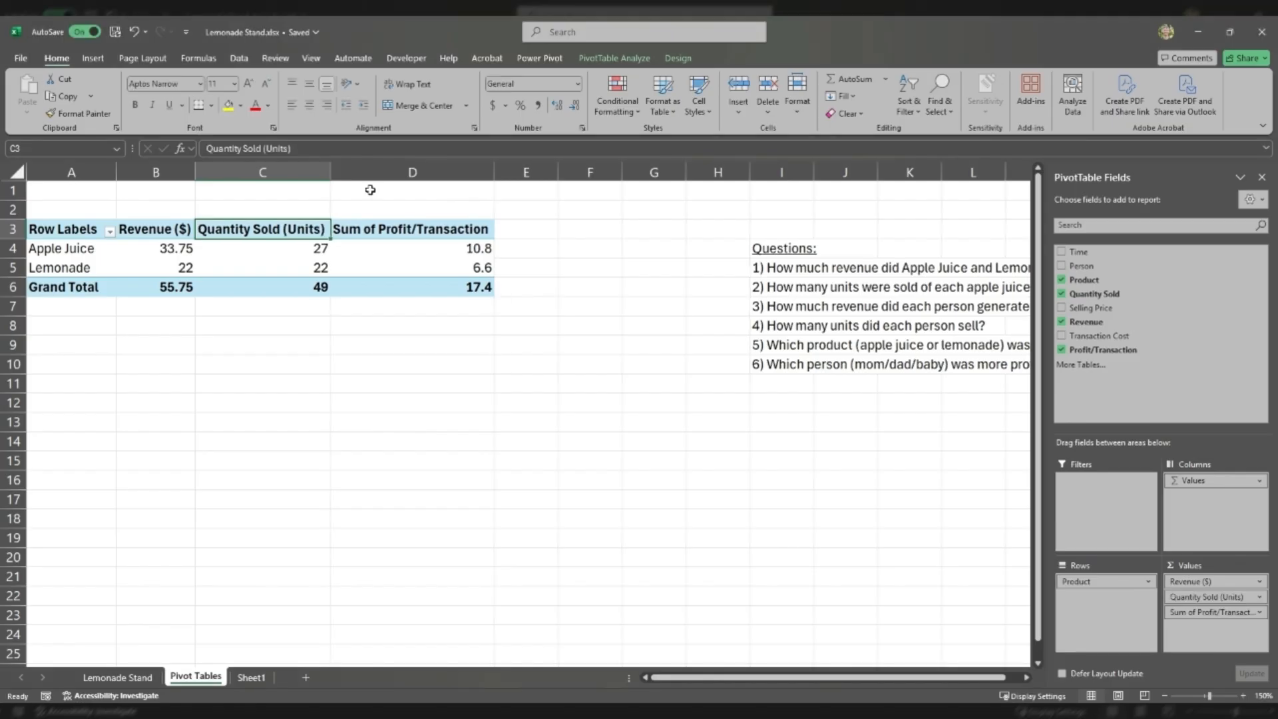
- Rename the Sum of Profit/Transaction heading in D3 as Profit and fit column D to its contents
{"action": "left_click", "coordinate": [382, 225]}
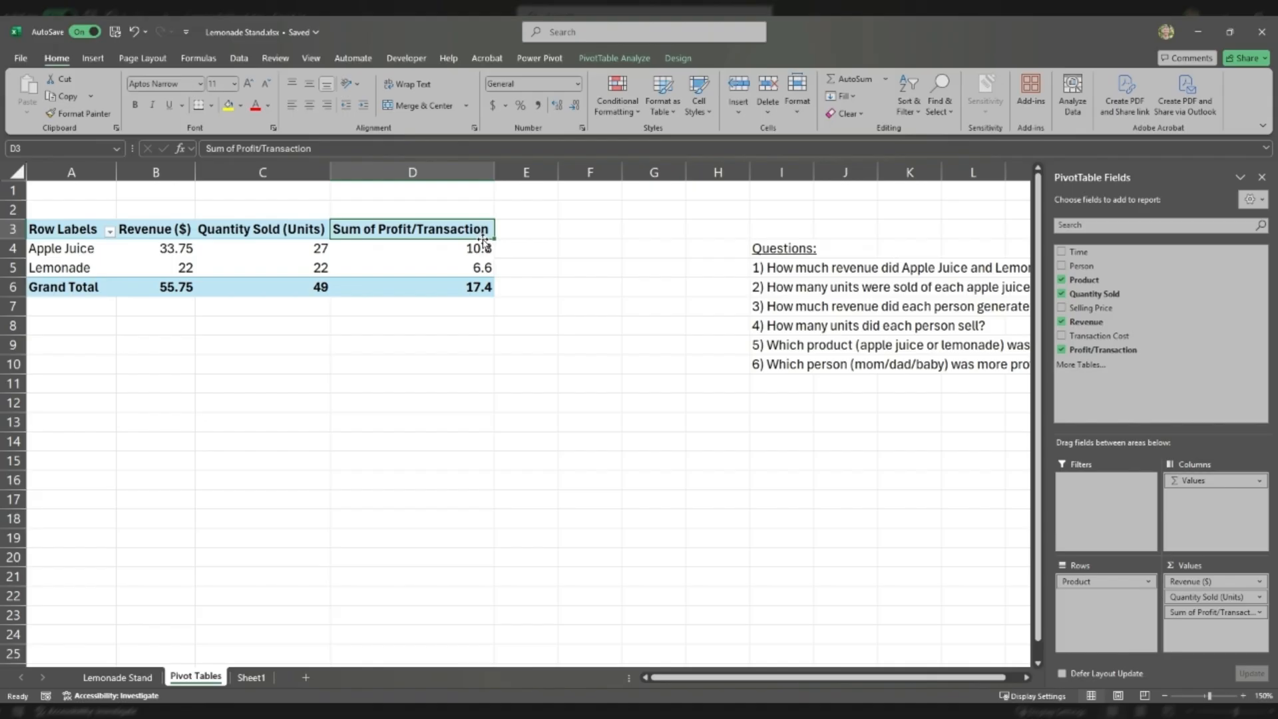
{"action": "type", "text": "P"}
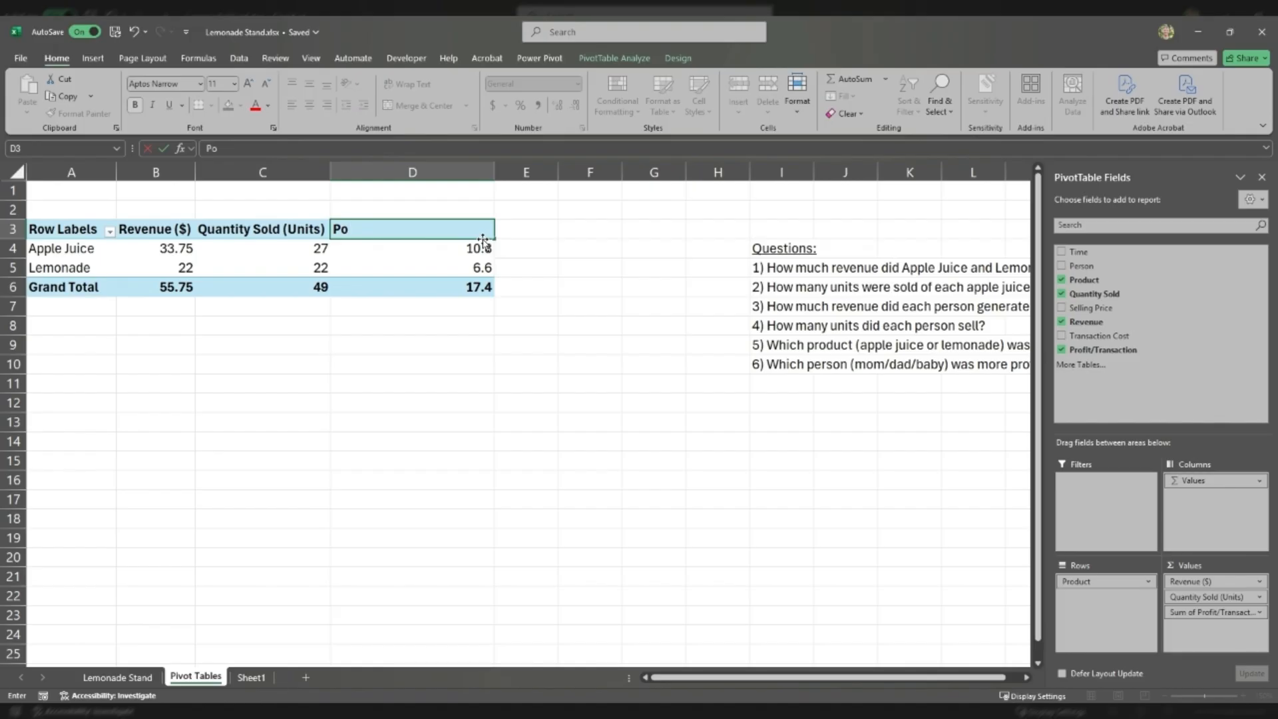
{"action": "type", "text": "rofit"}
{"action": "key", "text": "Return"}
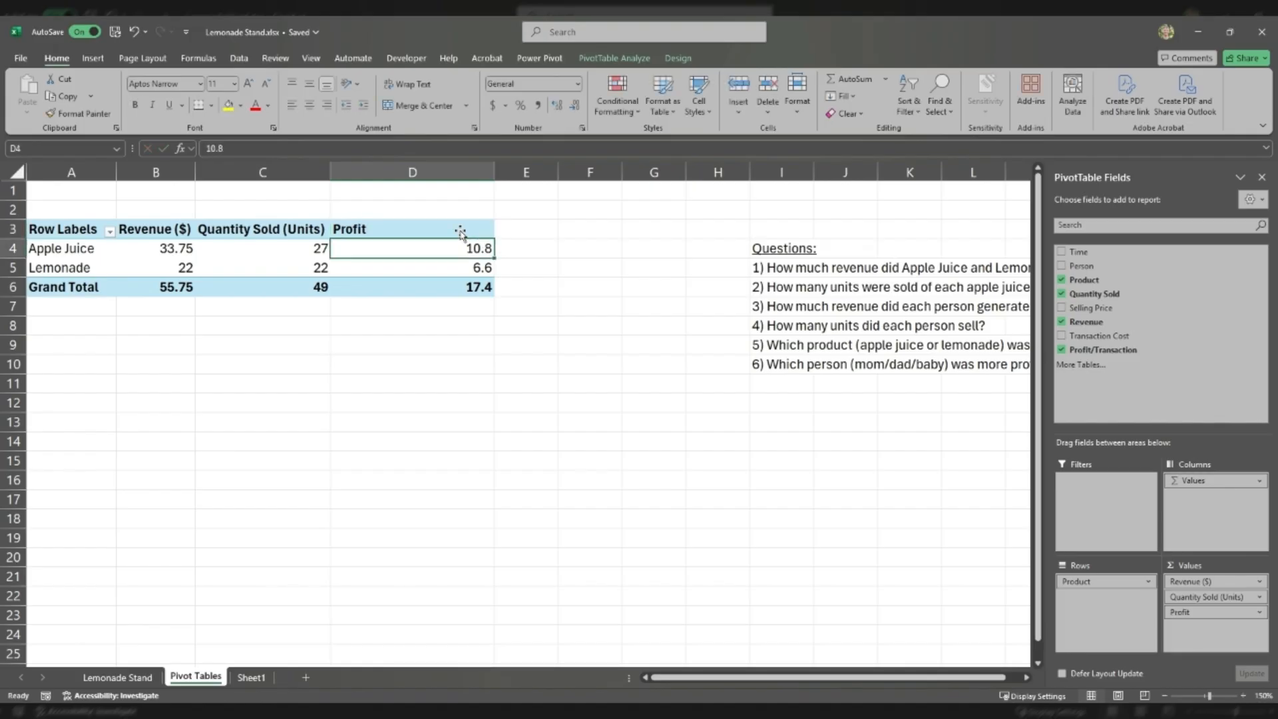
{"action": "double_click", "coordinate": [493, 163]}
- Compare the PivotTable's product revenues and grand total for question 1 with the revenue totals on the Lemonade Stand sheet
{"action": "left_click", "coordinate": [216, 264]}
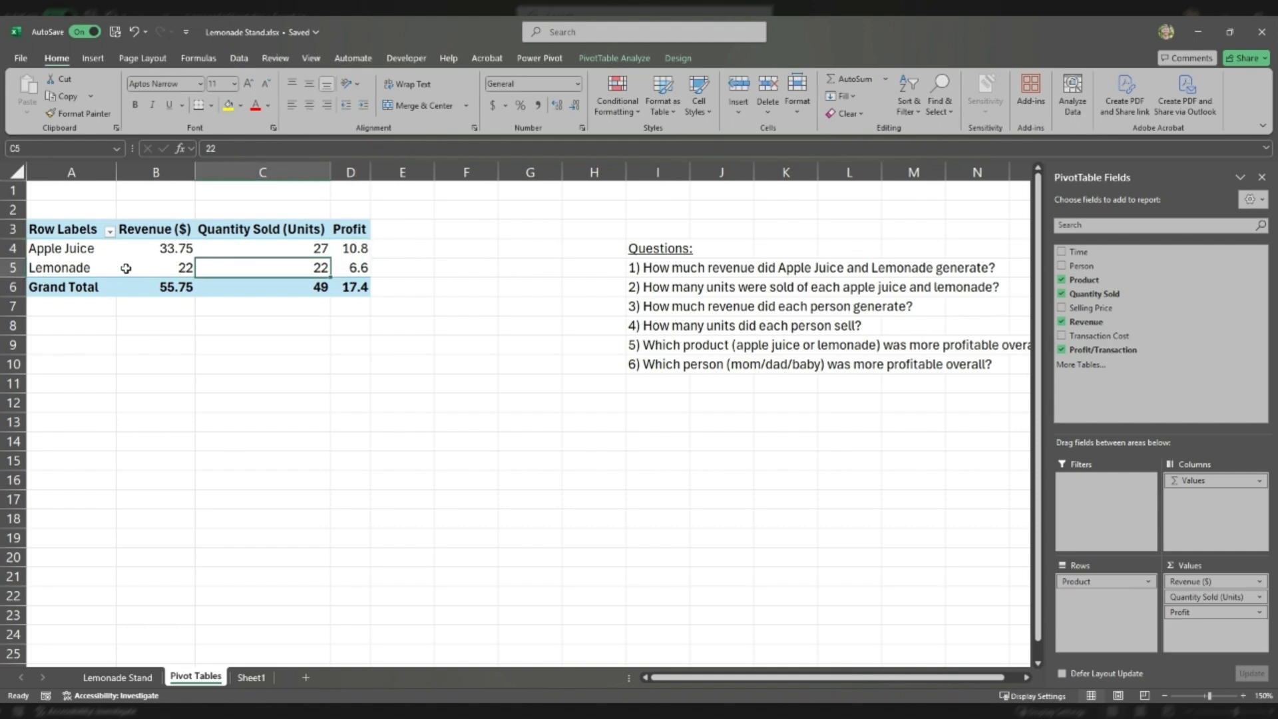
{"action": "left_click", "coordinate": [660, 268]}
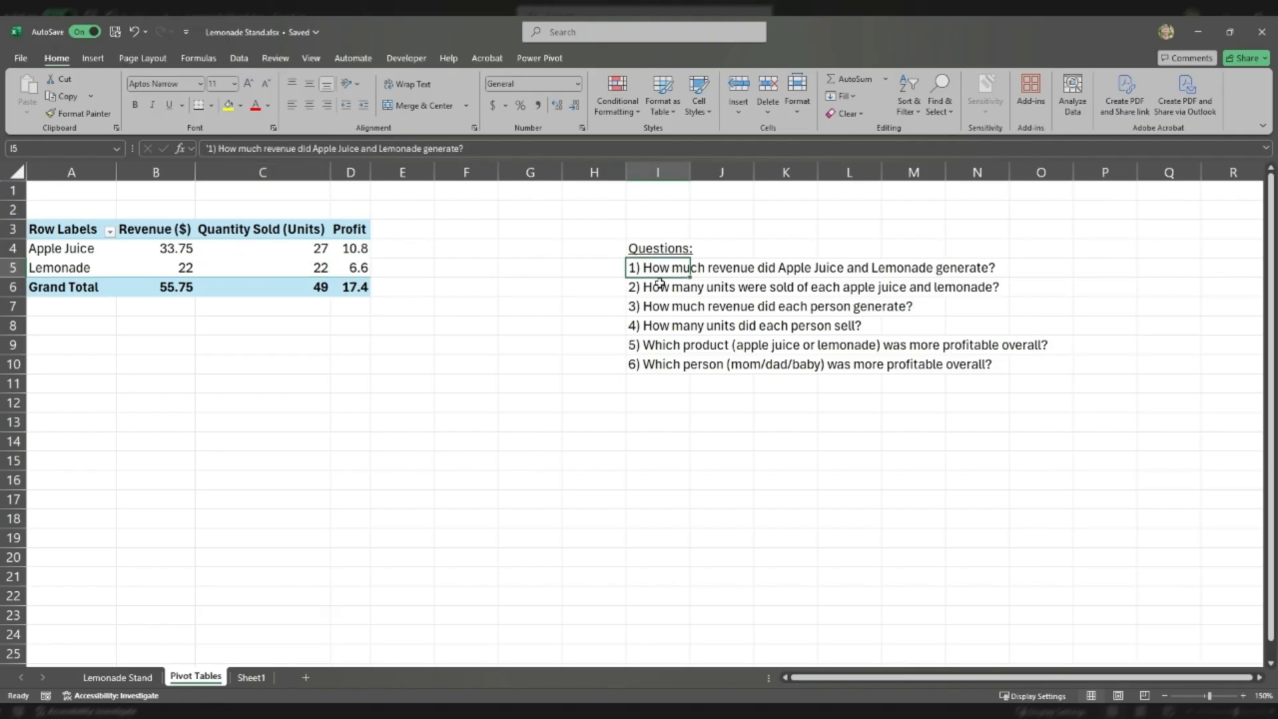
{"action": "left_click", "coordinate": [165, 247]}
{"action": "left_click", "coordinate": [157, 267]}
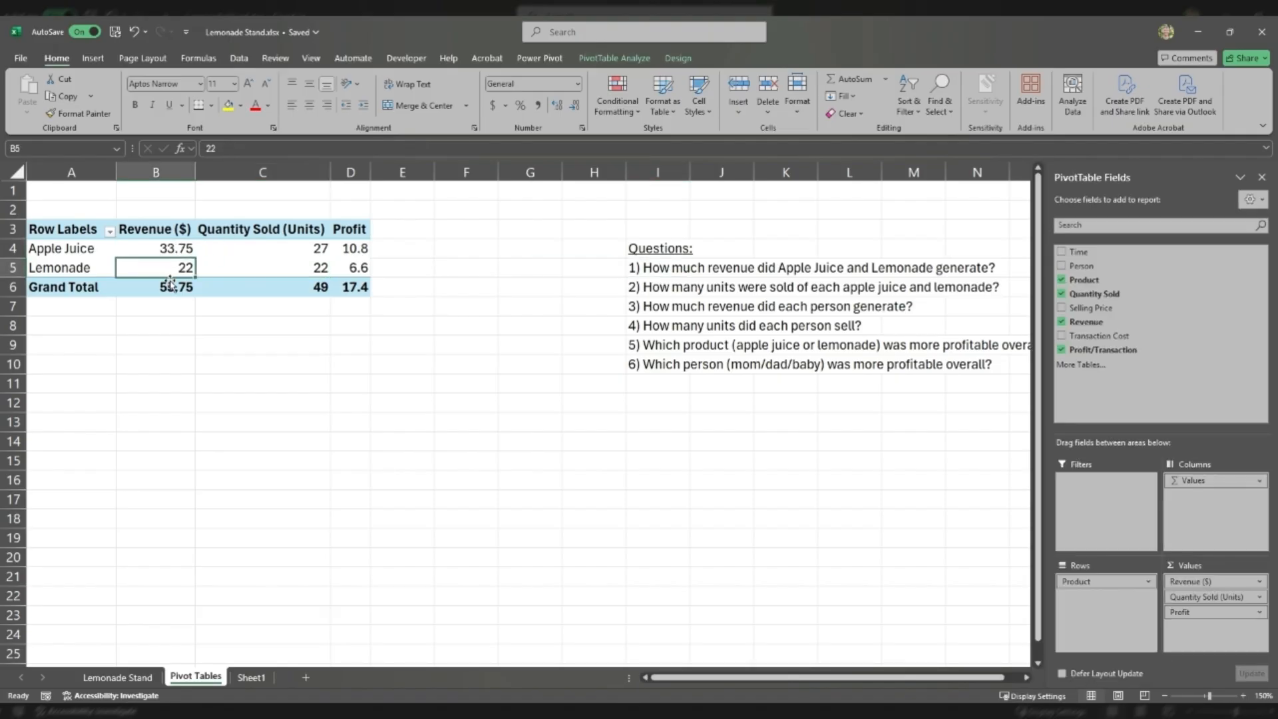
{"action": "left_click", "coordinate": [170, 285]}
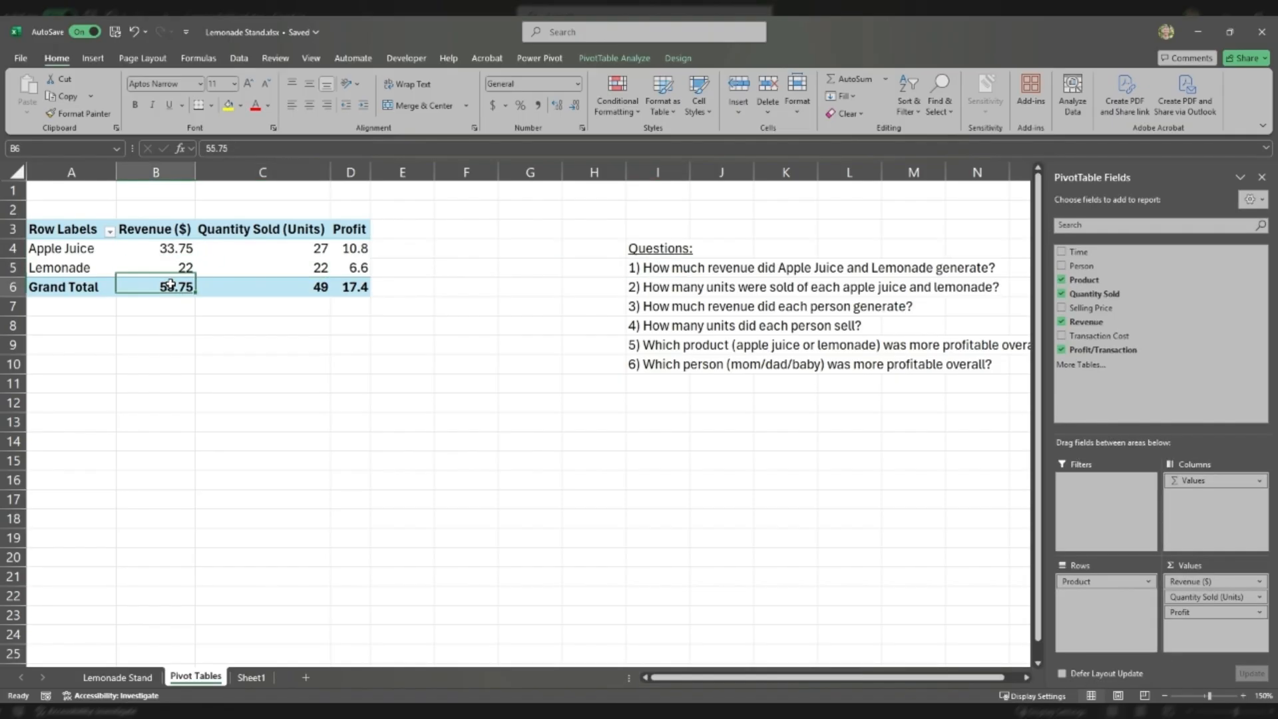
{"action": "left_click", "coordinate": [144, 672]}
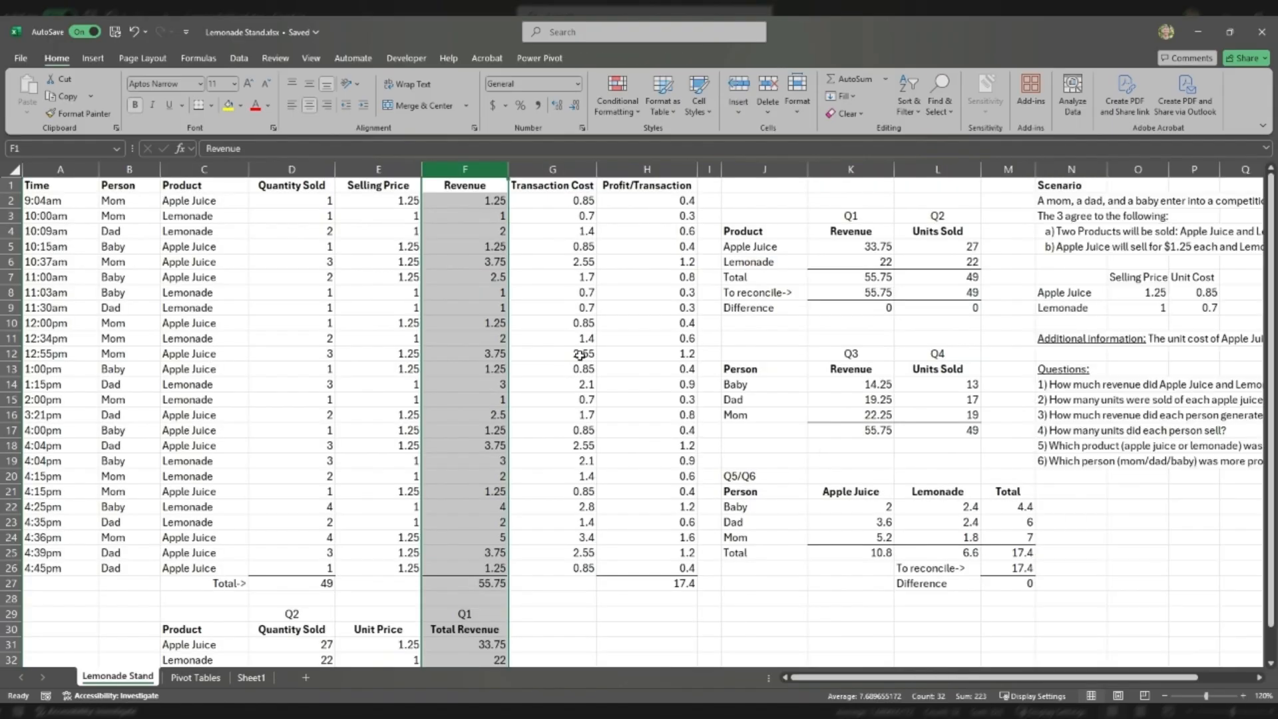
{"action": "left_click", "coordinate": [825, 278]}
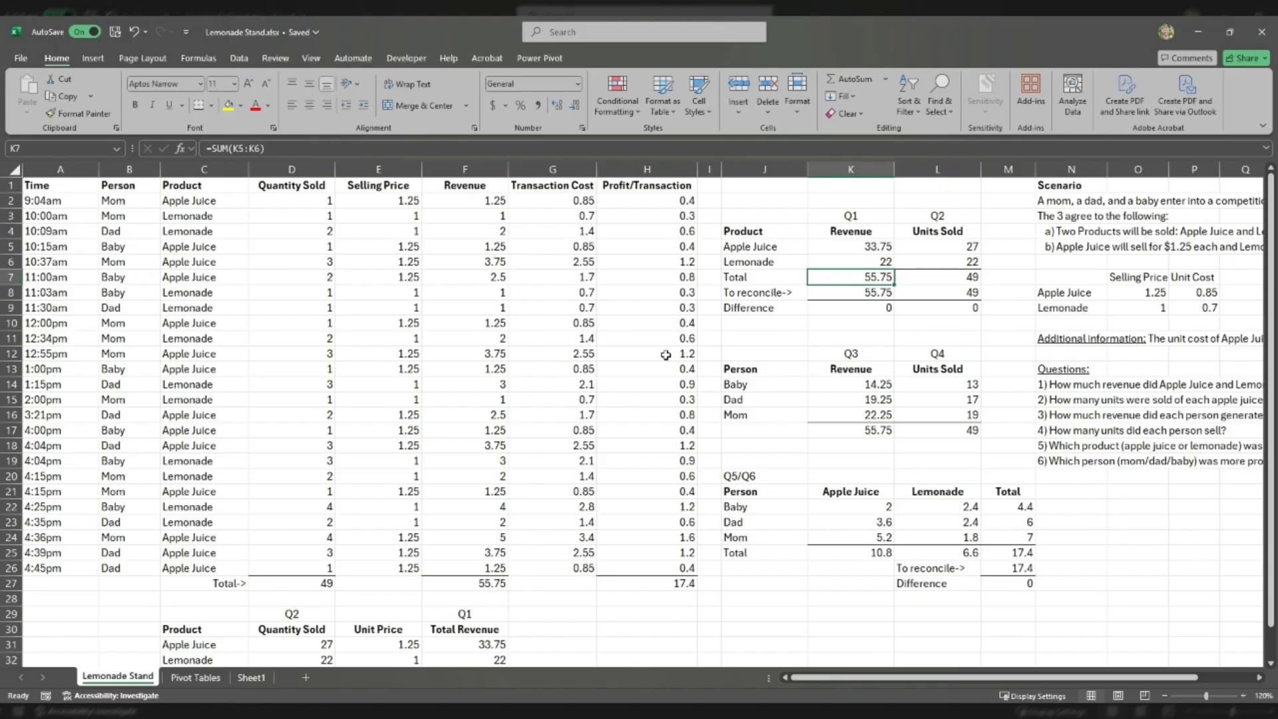
{"action": "left_click", "coordinate": [490, 584]}
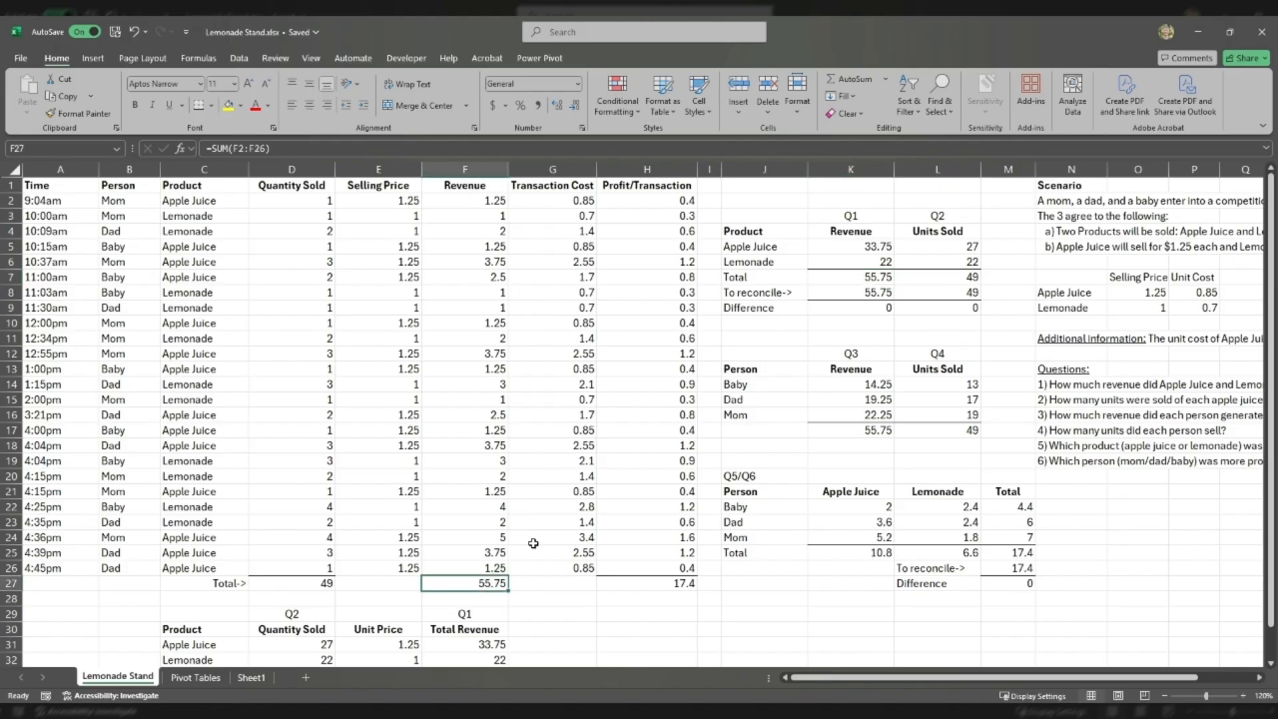
- Check the PivotTable's quantities sold and profits by product against questions 1, 2 and 5 on the Pivot Tables sheet
{"action": "left_click", "coordinate": [191, 678]}
{"action": "left_click", "coordinate": [650, 285]}
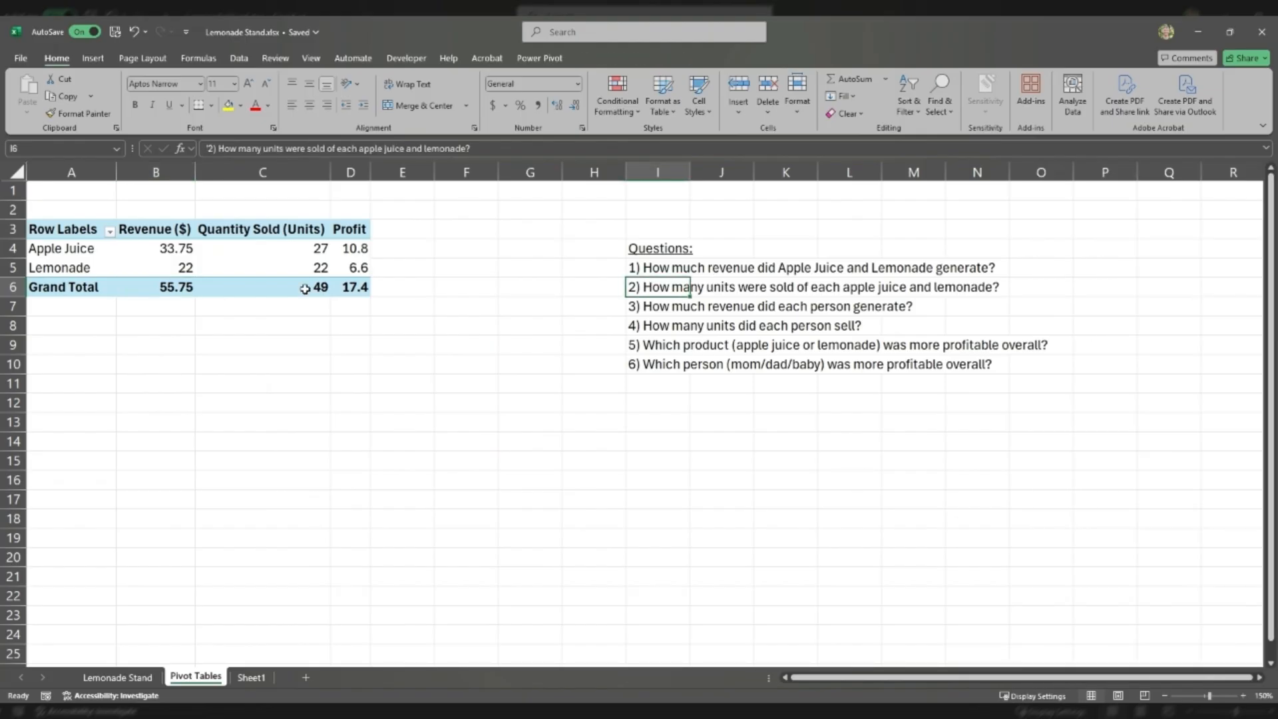
{"action": "left_click", "coordinate": [294, 253]}
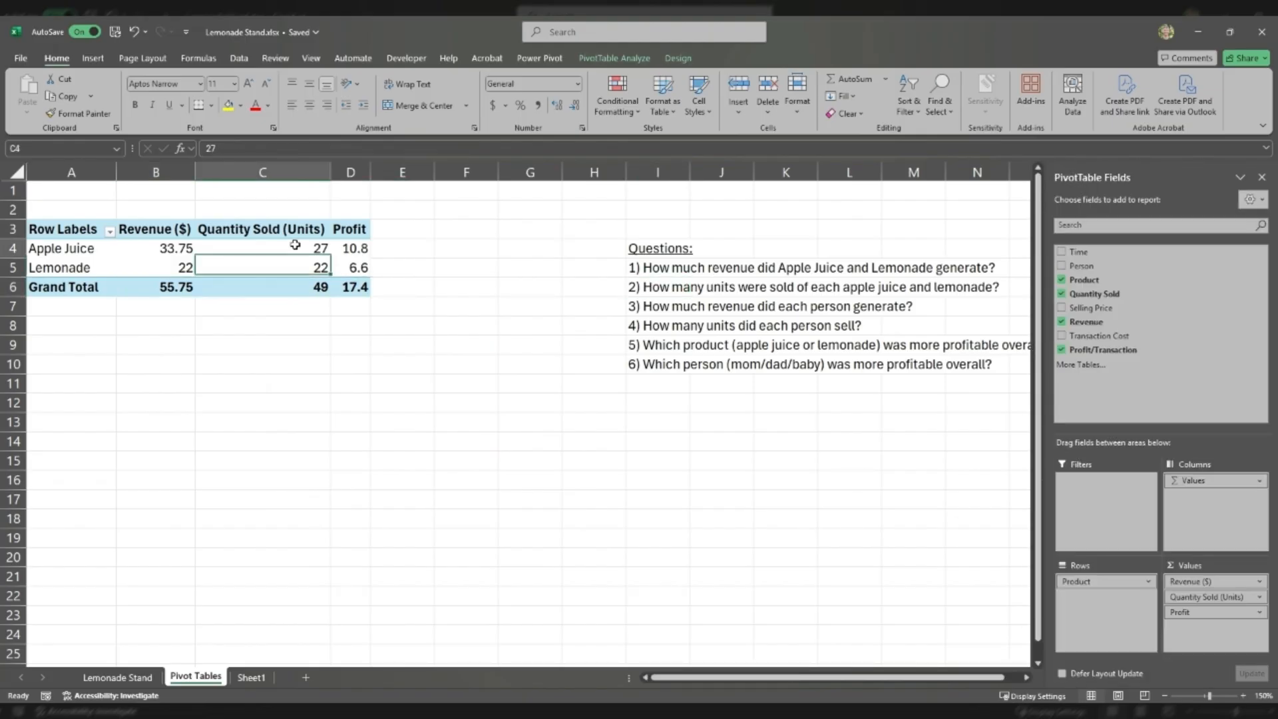
{"action": "left_click", "coordinate": [659, 287]}
{"action": "left_click", "coordinate": [657, 261]}
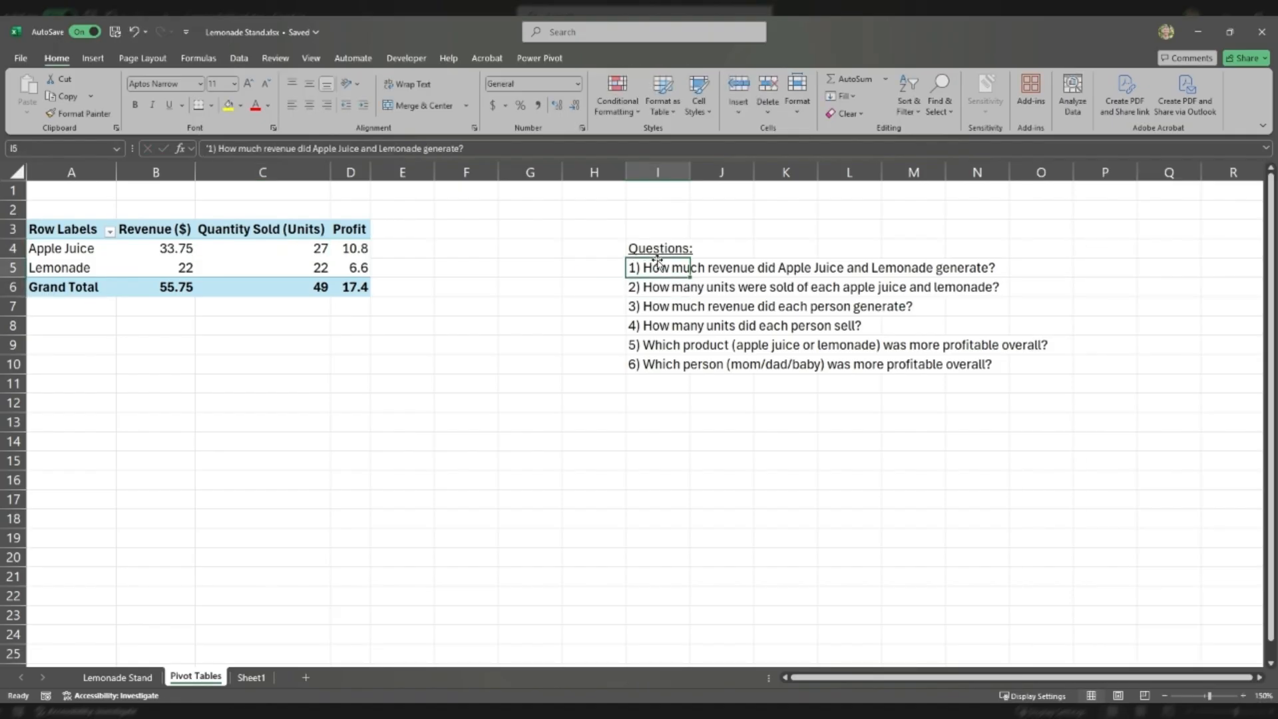
{"action": "left_click", "coordinate": [358, 248]}
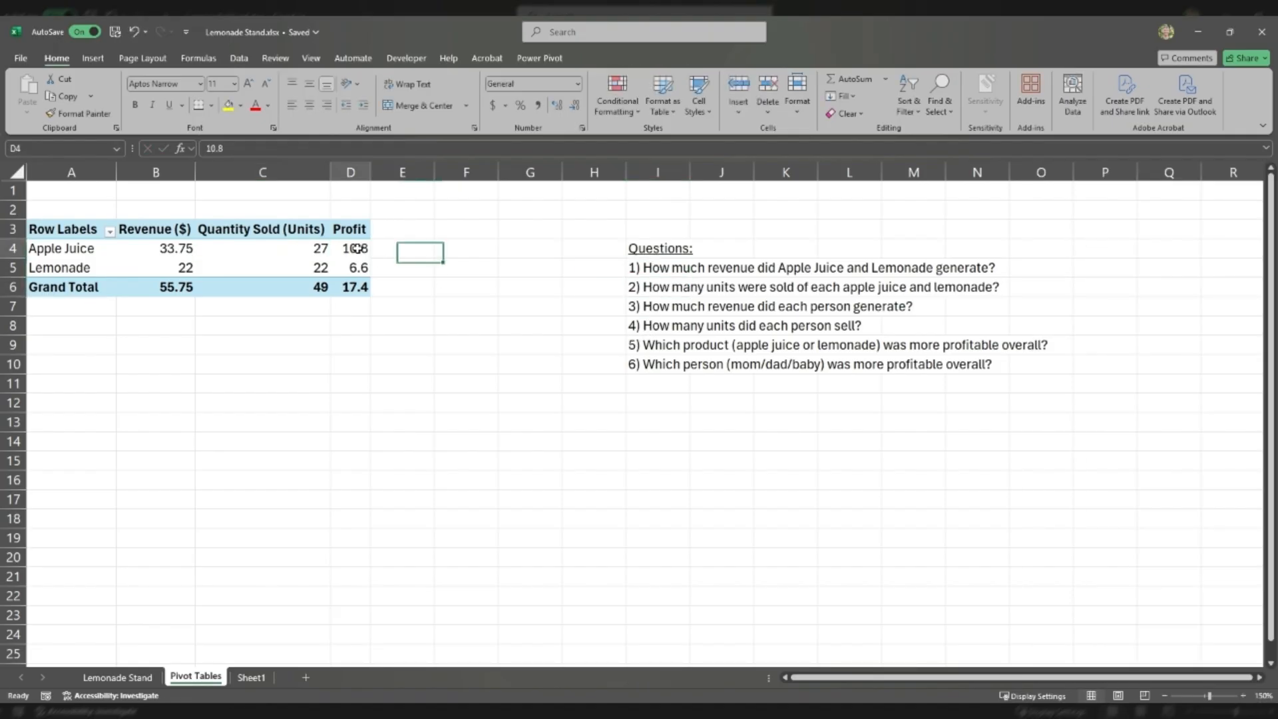
{"action": "left_click_drag", "start_coordinate": [357, 249], "coordinate": [358, 268]}
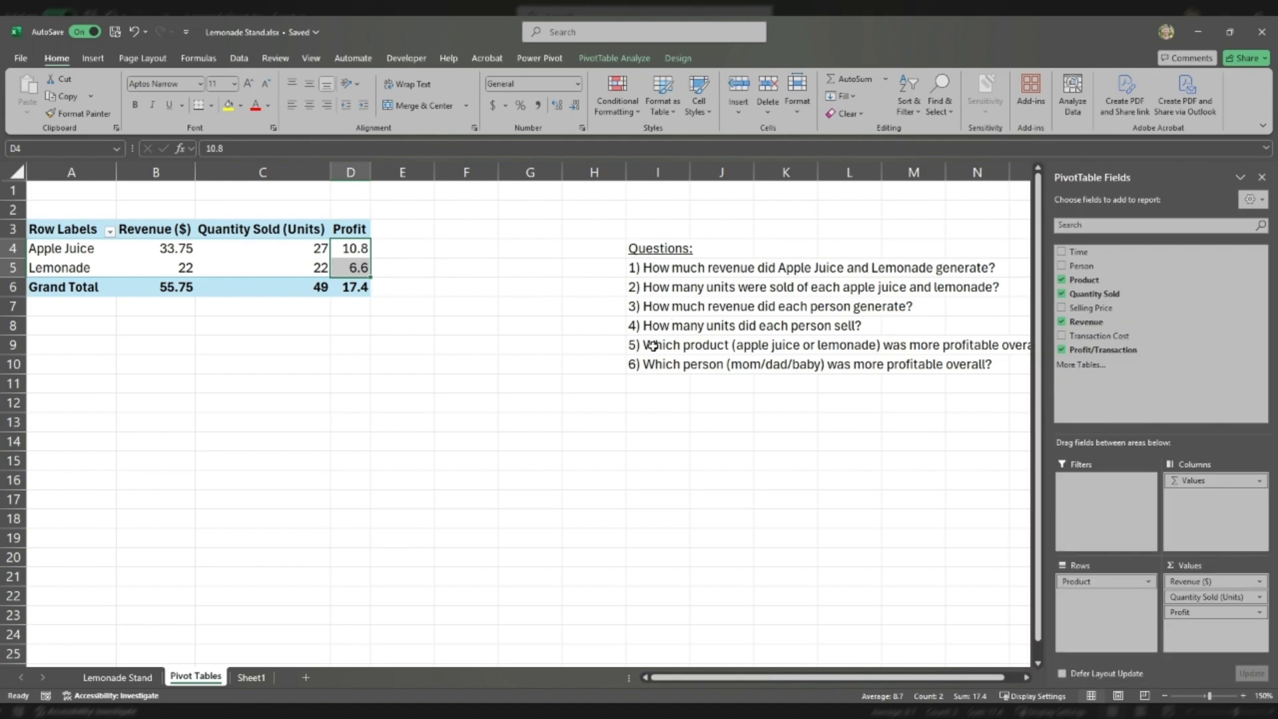
{"action": "left_click", "coordinate": [652, 346]}
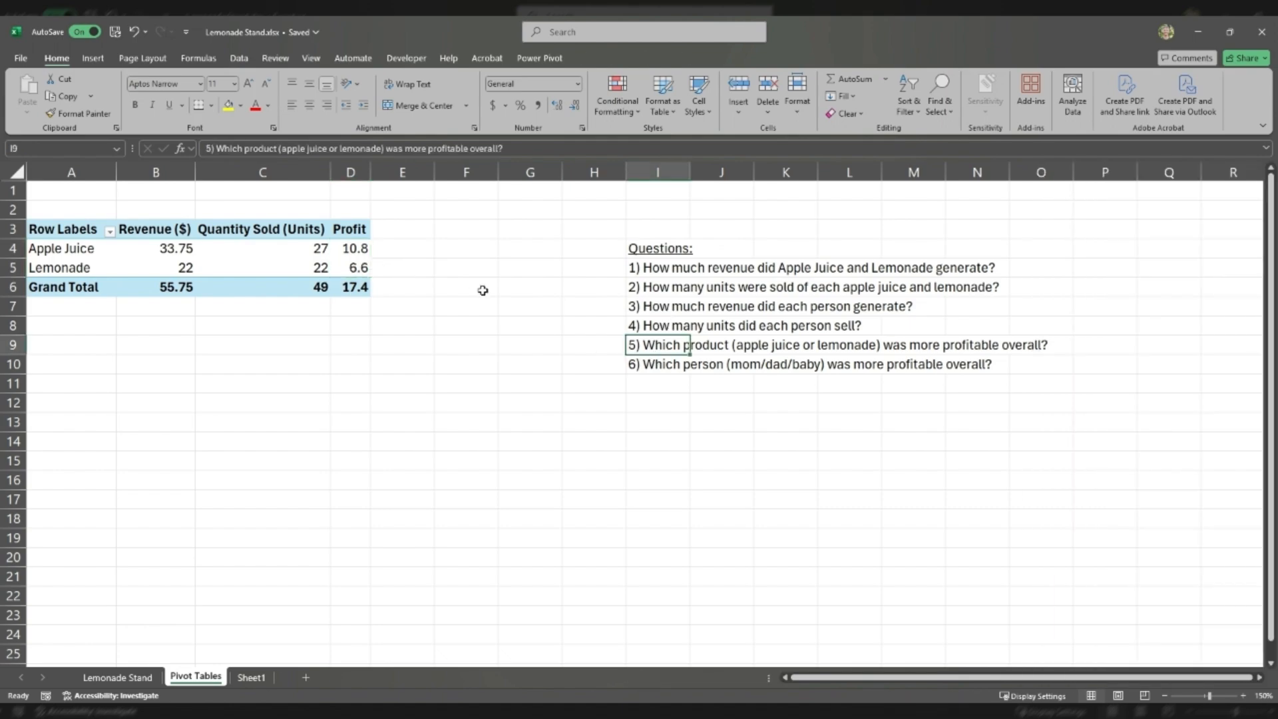
- Apply a plain, unfilled light style to the product PivotTable and rename its Row Labels heading as Product
{"action": "left_click", "coordinate": [223, 253]}
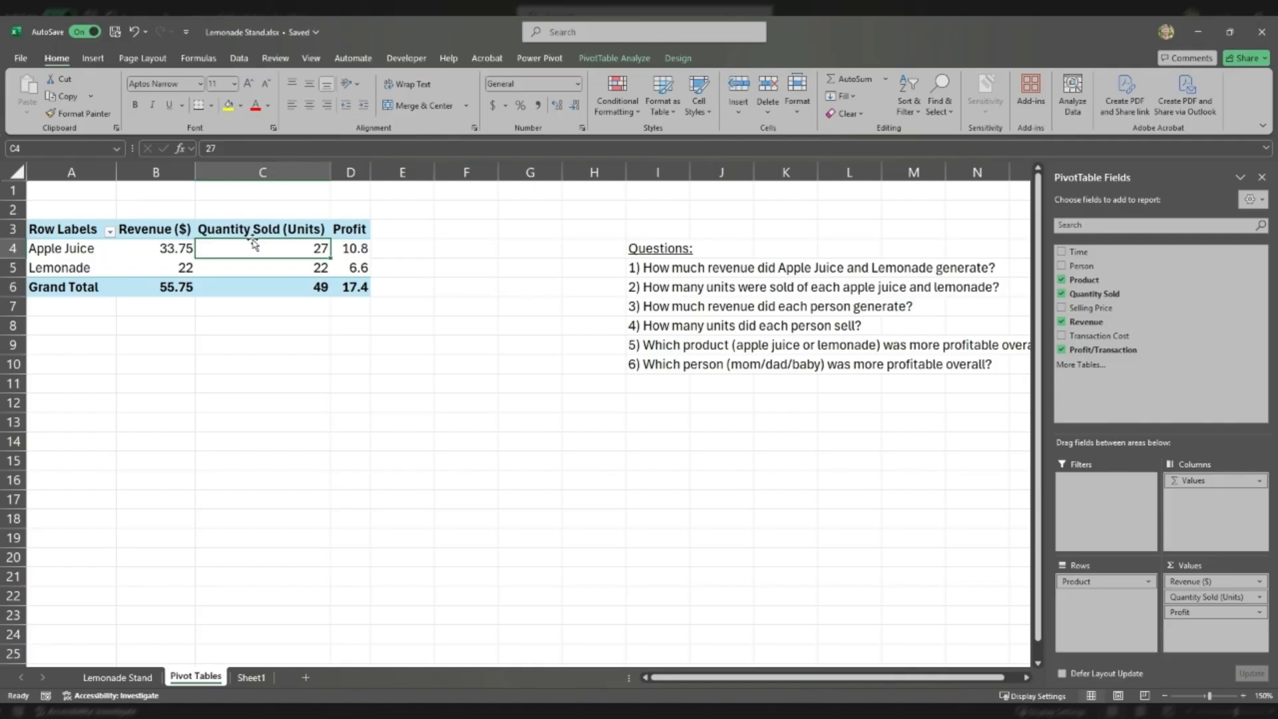
{"action": "left_click", "coordinate": [665, 61]}
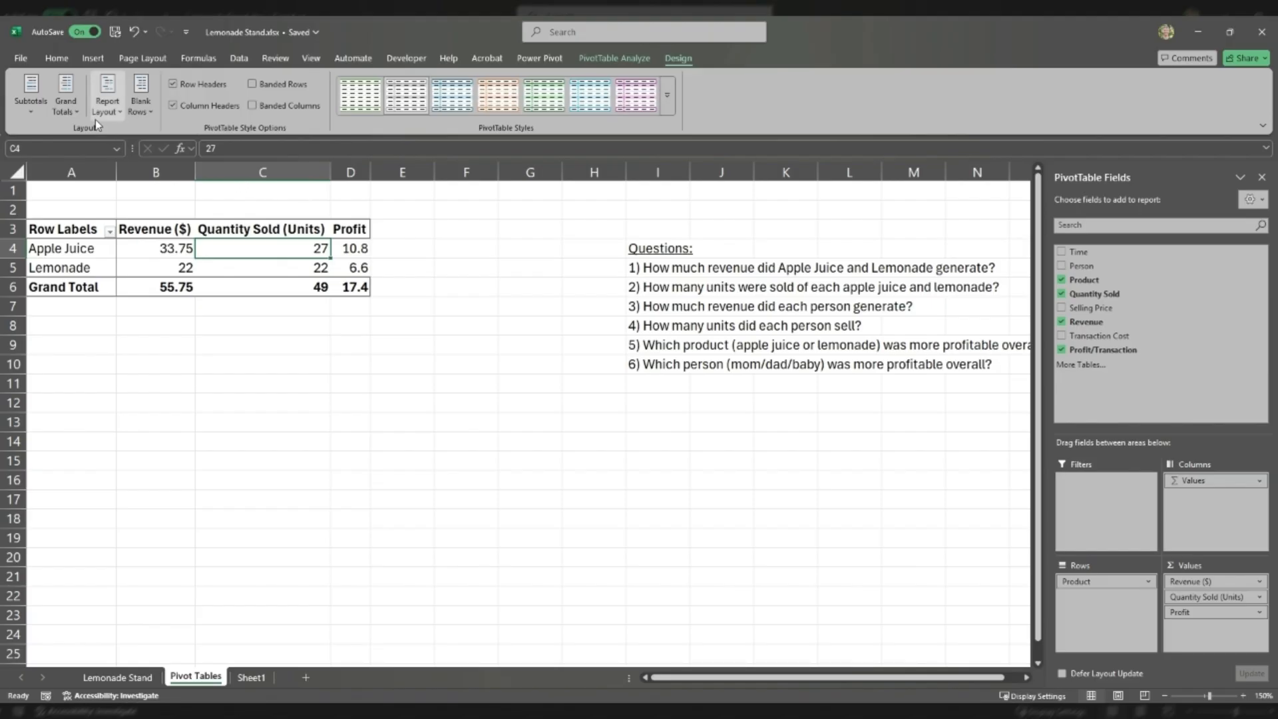
{"action": "left_click", "coordinate": [71, 231]}
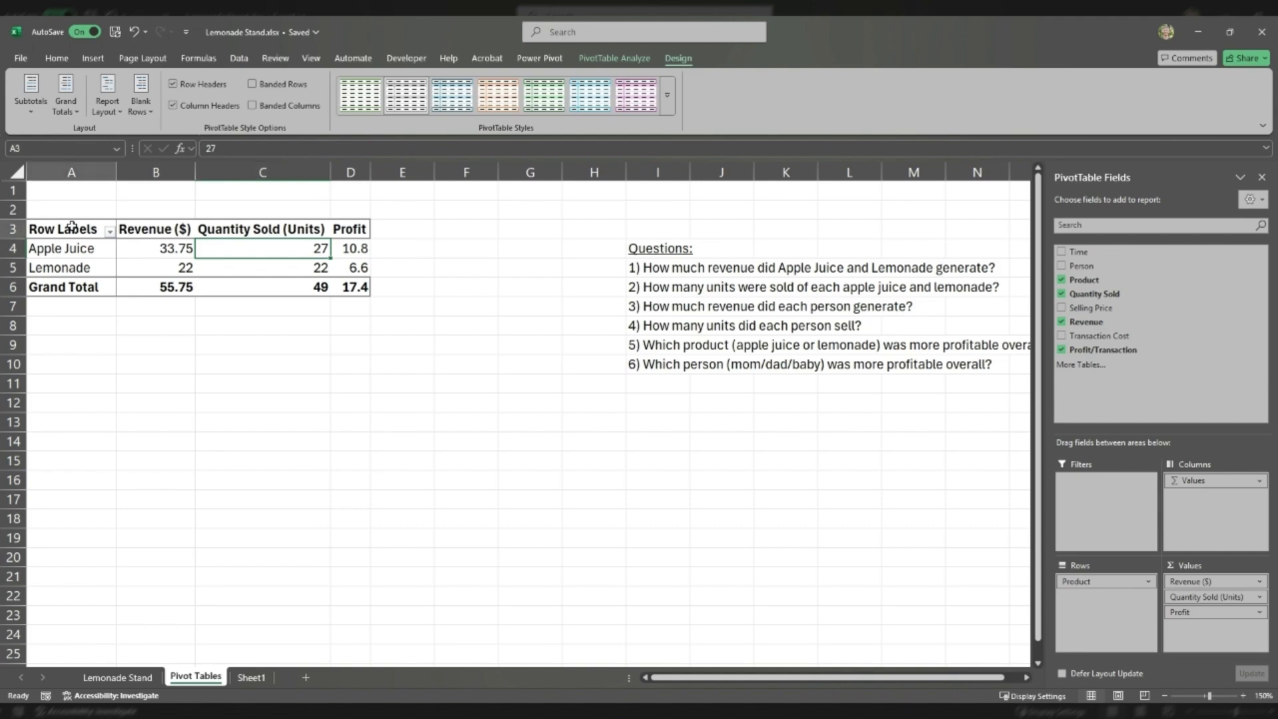
{"action": "left_click_drag", "start_coordinate": [81, 249], "coordinate": [80, 267]}
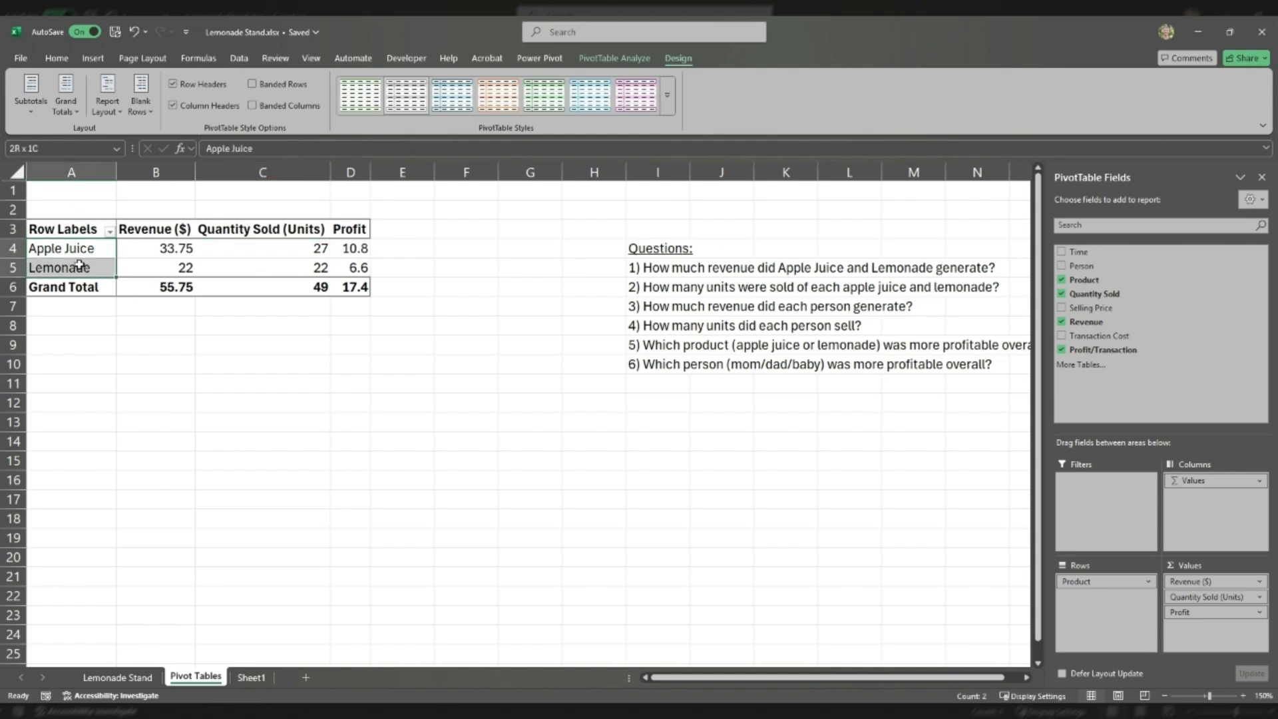
{"action": "left_click", "coordinate": [83, 237]}
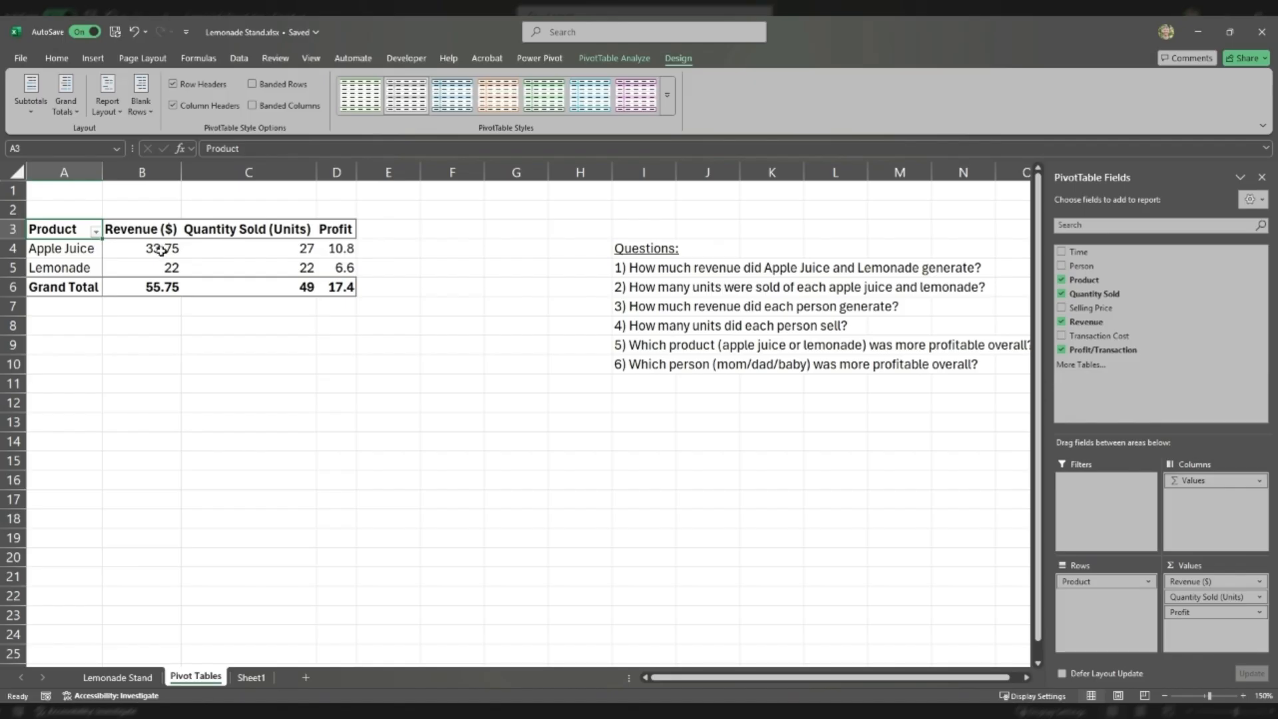
- Review which questions the product PivotTable covers (1, 2 and 5) and which concern each person (3, 4 and 6)
{"action": "left_click", "coordinate": [159, 252]}
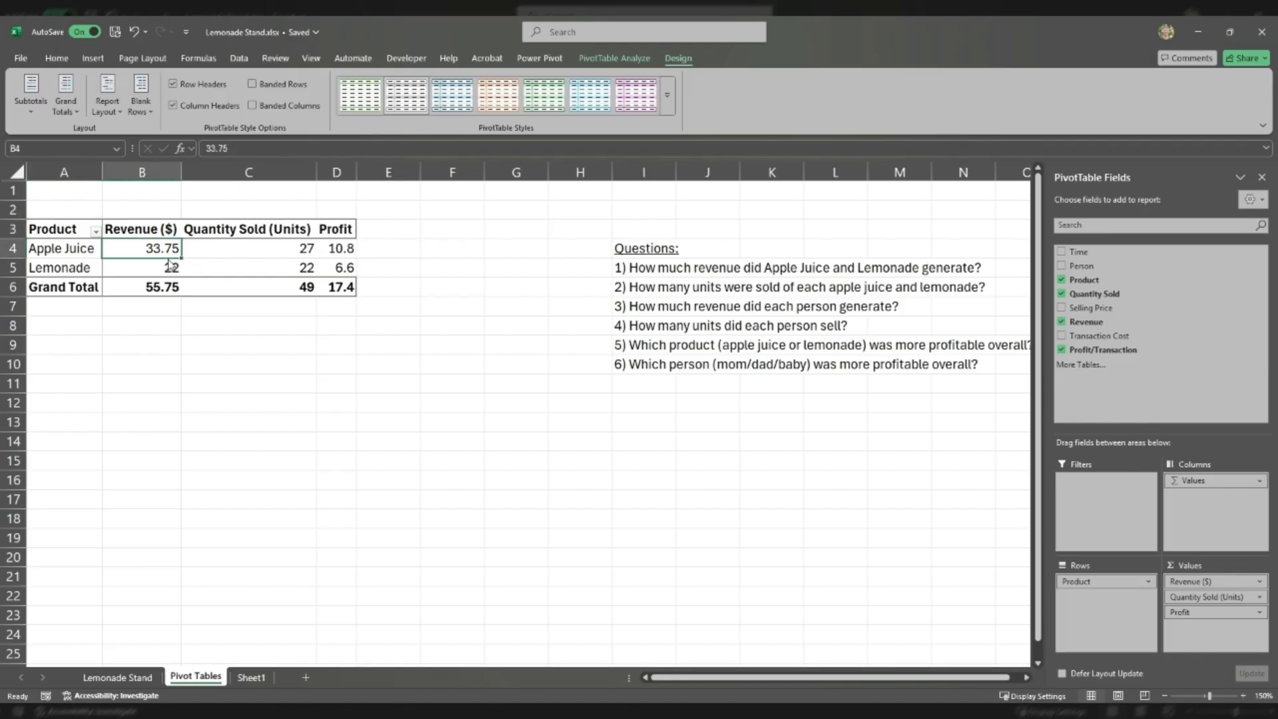
{"action": "left_click", "coordinate": [623, 268]}
{"action": "left_click", "coordinate": [620, 287]}
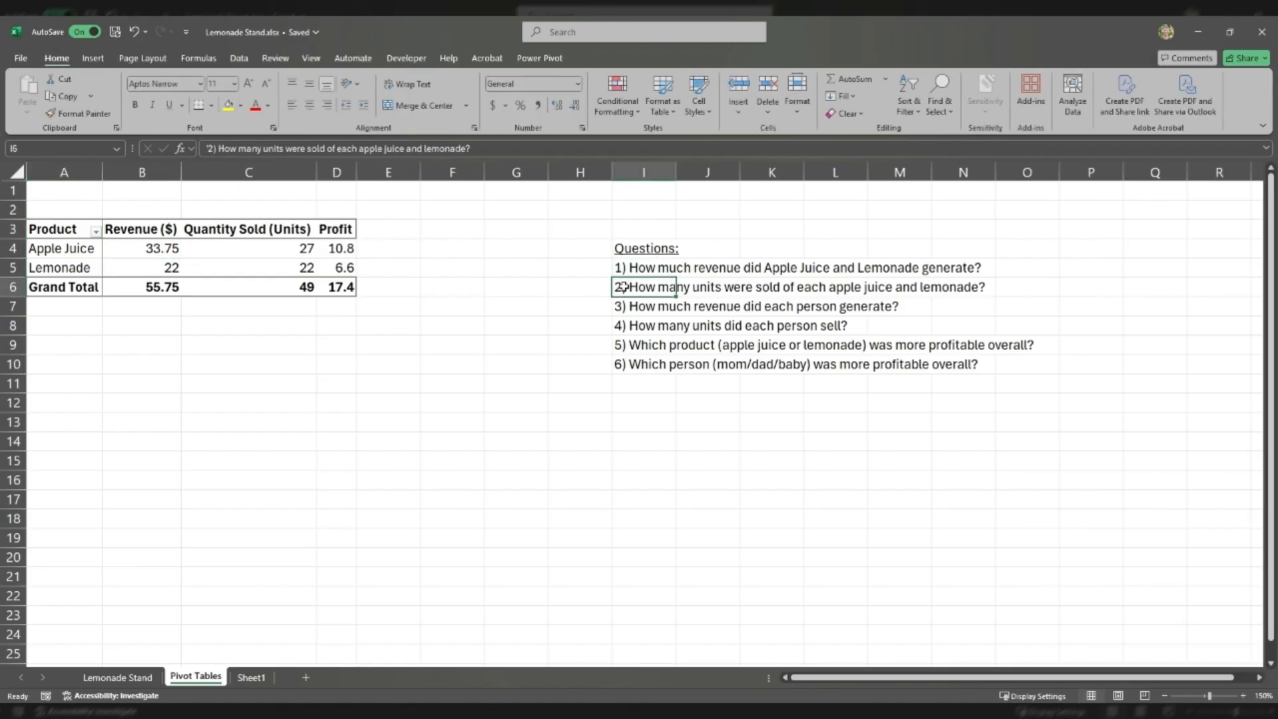
{"action": "left_click", "coordinate": [622, 345]}
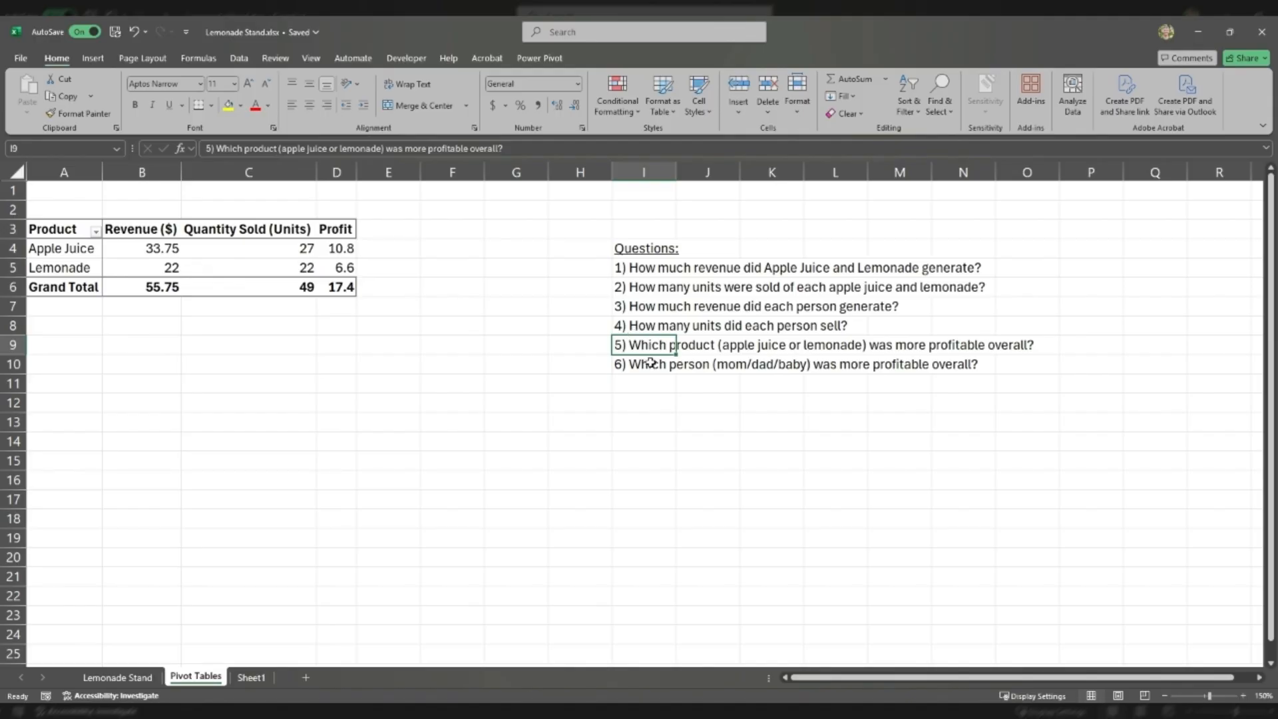
{"action": "left_click", "coordinate": [640, 310]}
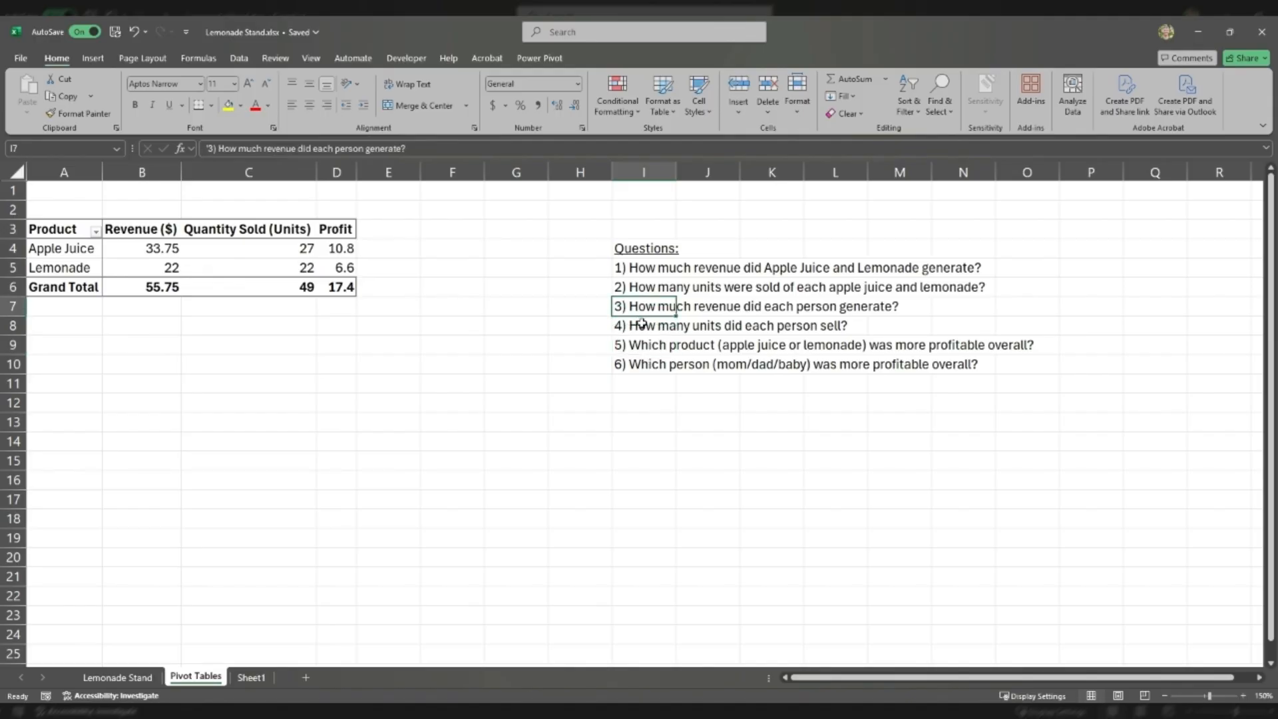
{"action": "left_click", "coordinate": [640, 325]}
{"action": "left_click", "coordinate": [640, 363]}
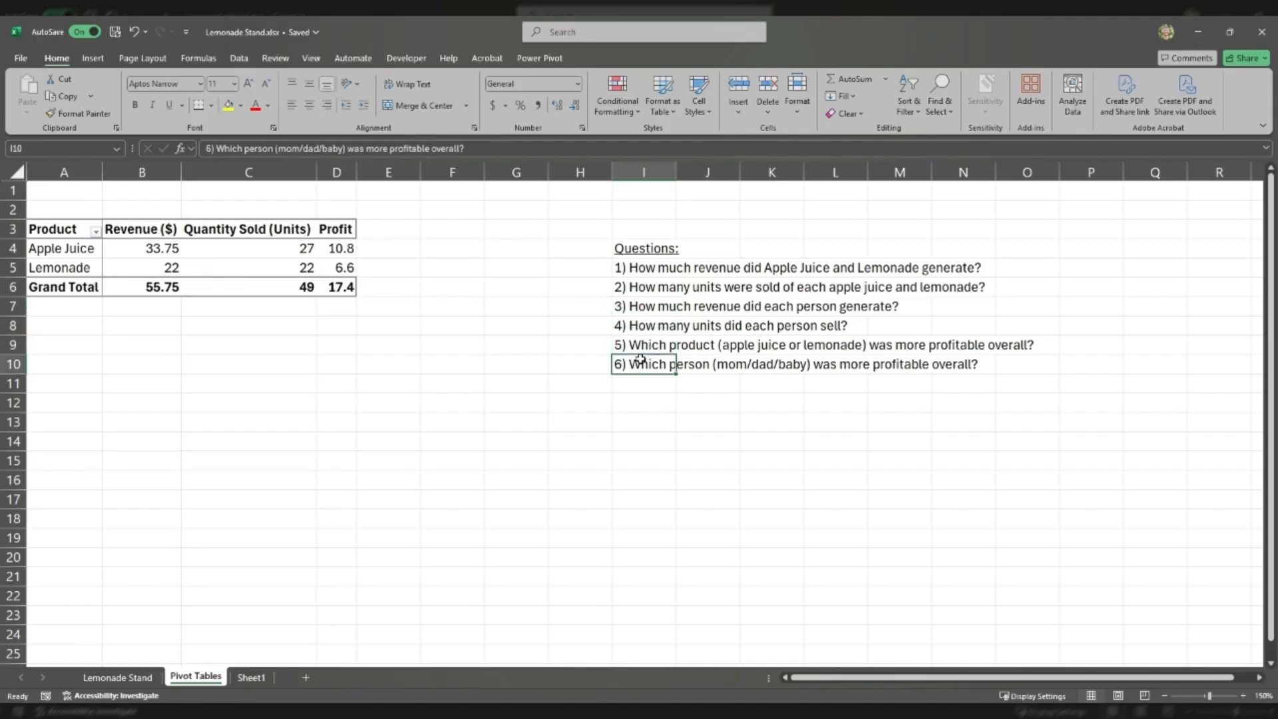
- Insert a second PivotTable from the Lemonade Stand data in A1:H26, placing it at cell F3 of the Pivot Tables sheet
{"action": "left_click", "coordinate": [133, 675]}
{"action": "left_click_drag", "start_coordinate": [44, 184], "coordinate": [656, 567]}
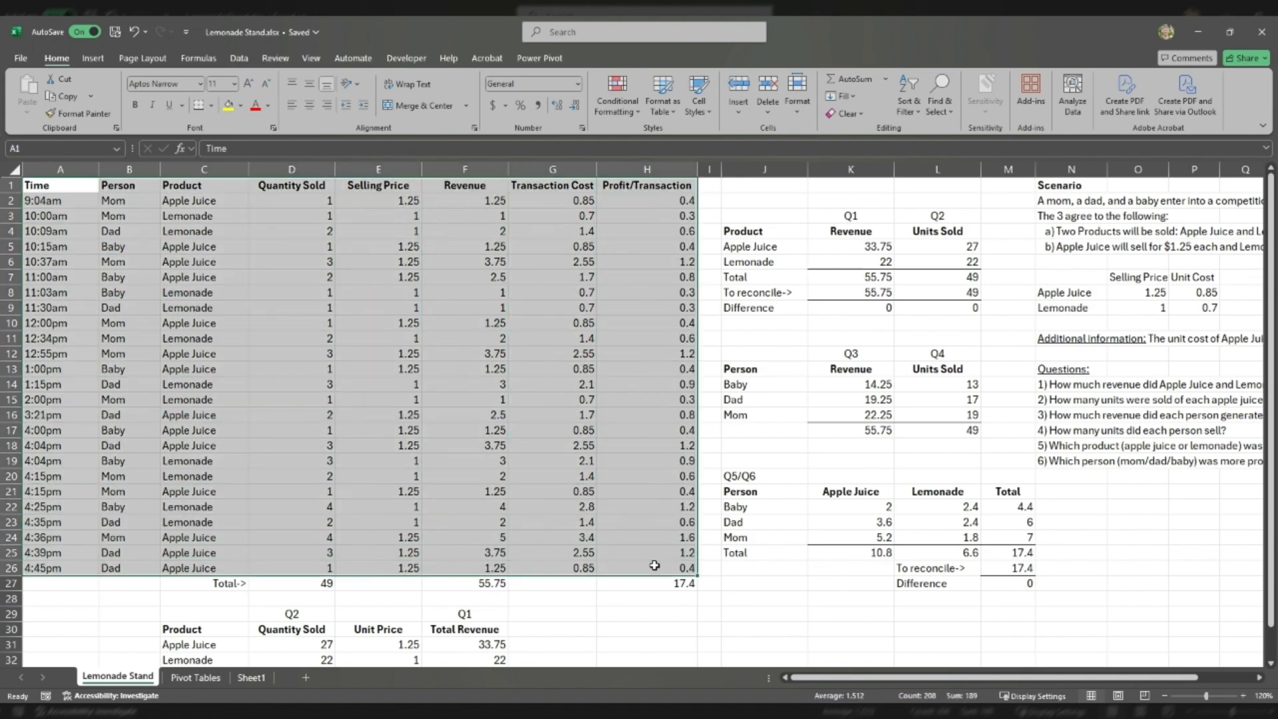
{"action": "left_click", "coordinate": [92, 59]}
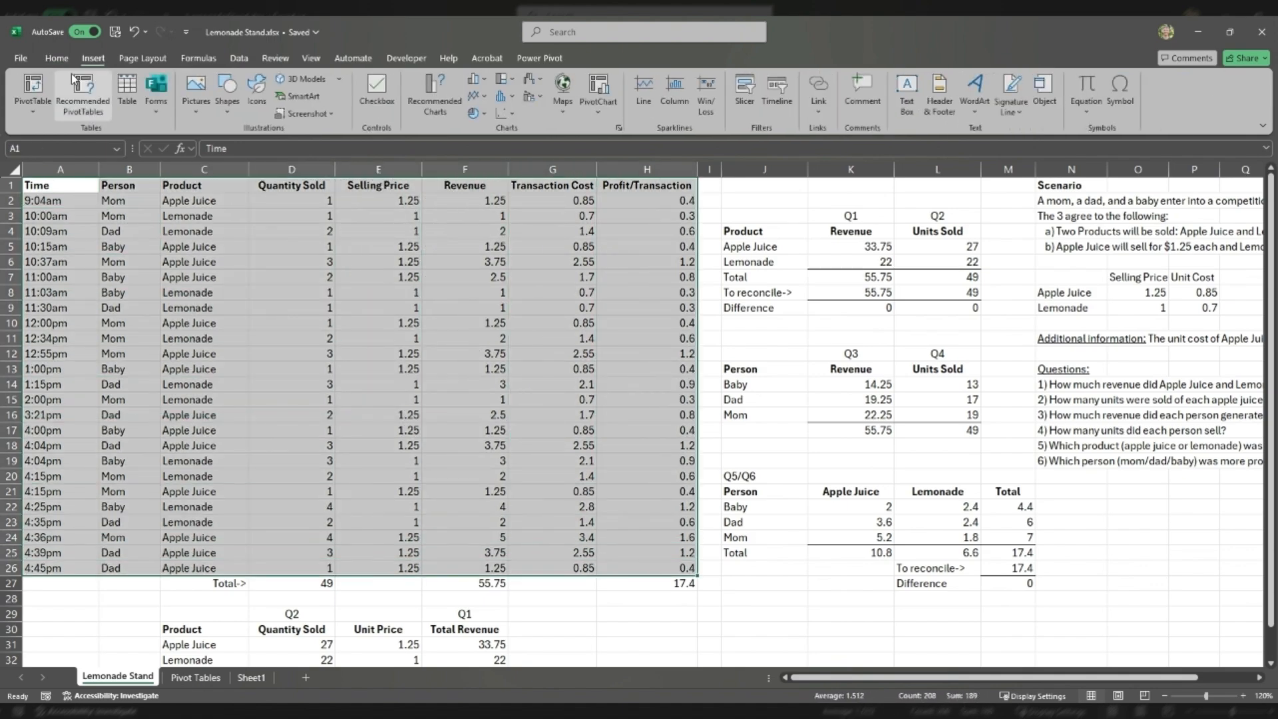
{"action": "left_click", "coordinate": [39, 90]}
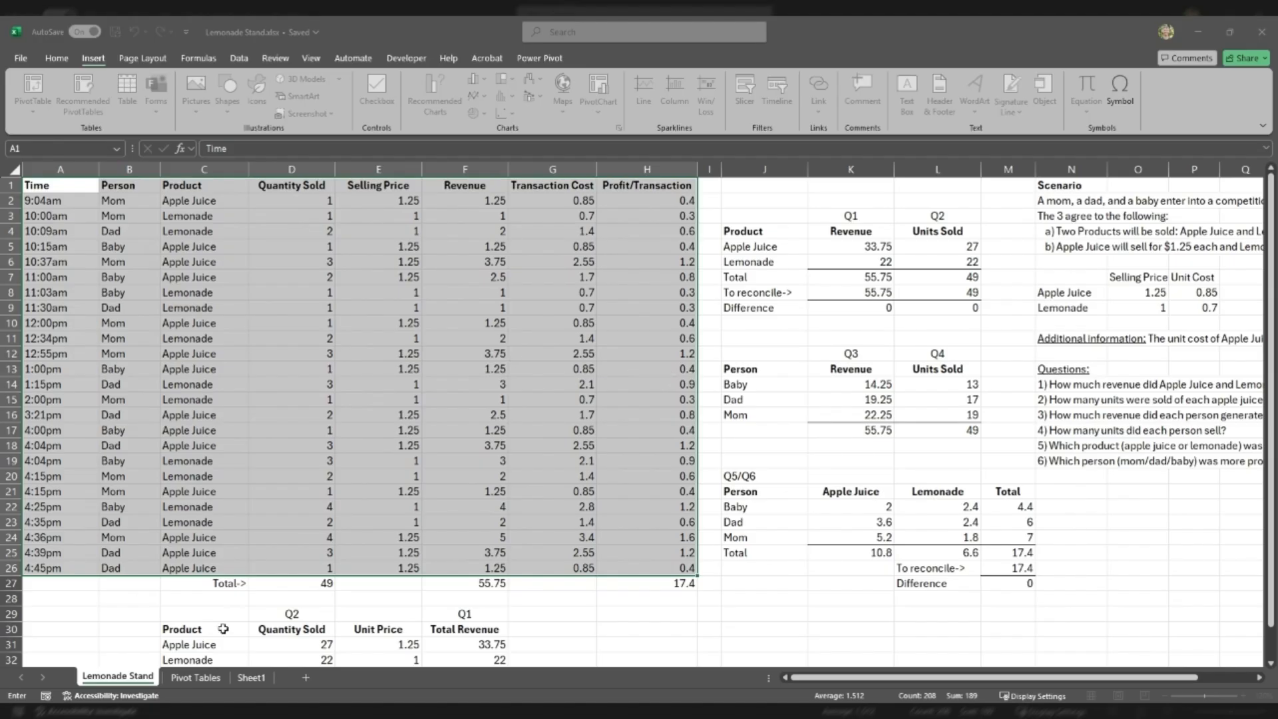
{"action": "left_click", "coordinate": [204, 676]}
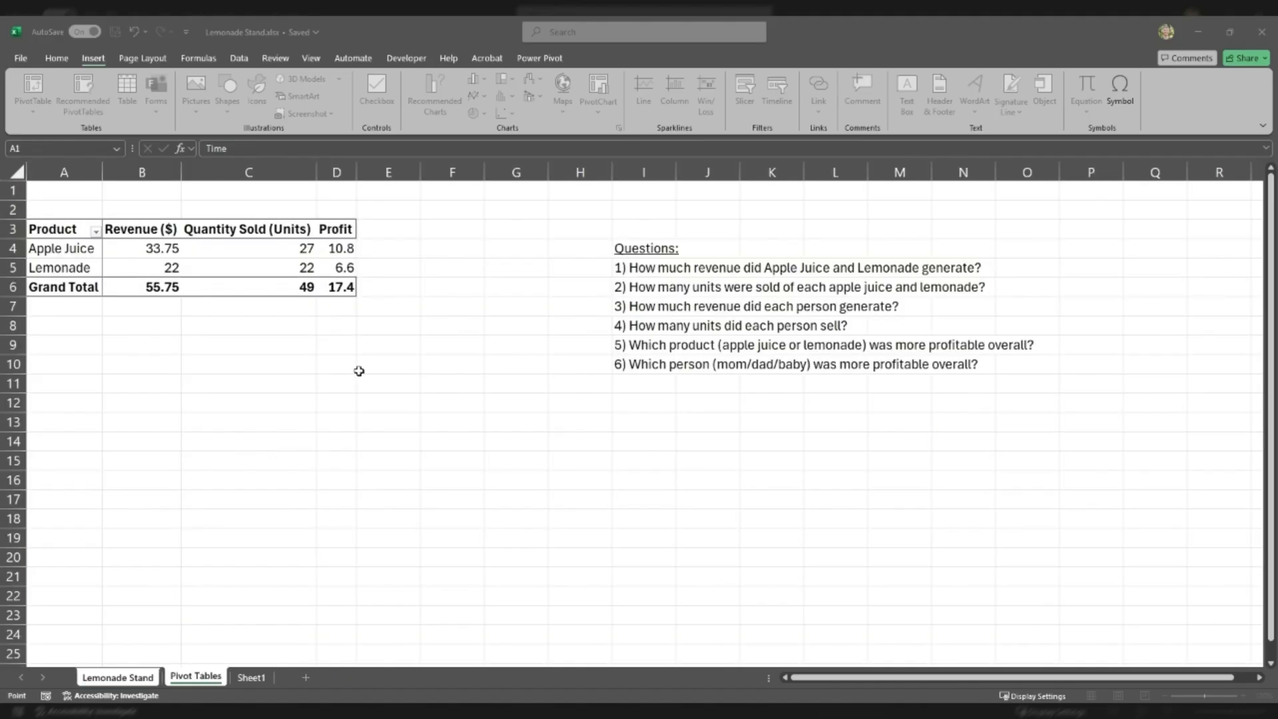
{"action": "left_click", "coordinate": [443, 228]}
{"action": "key", "text": "Return"}
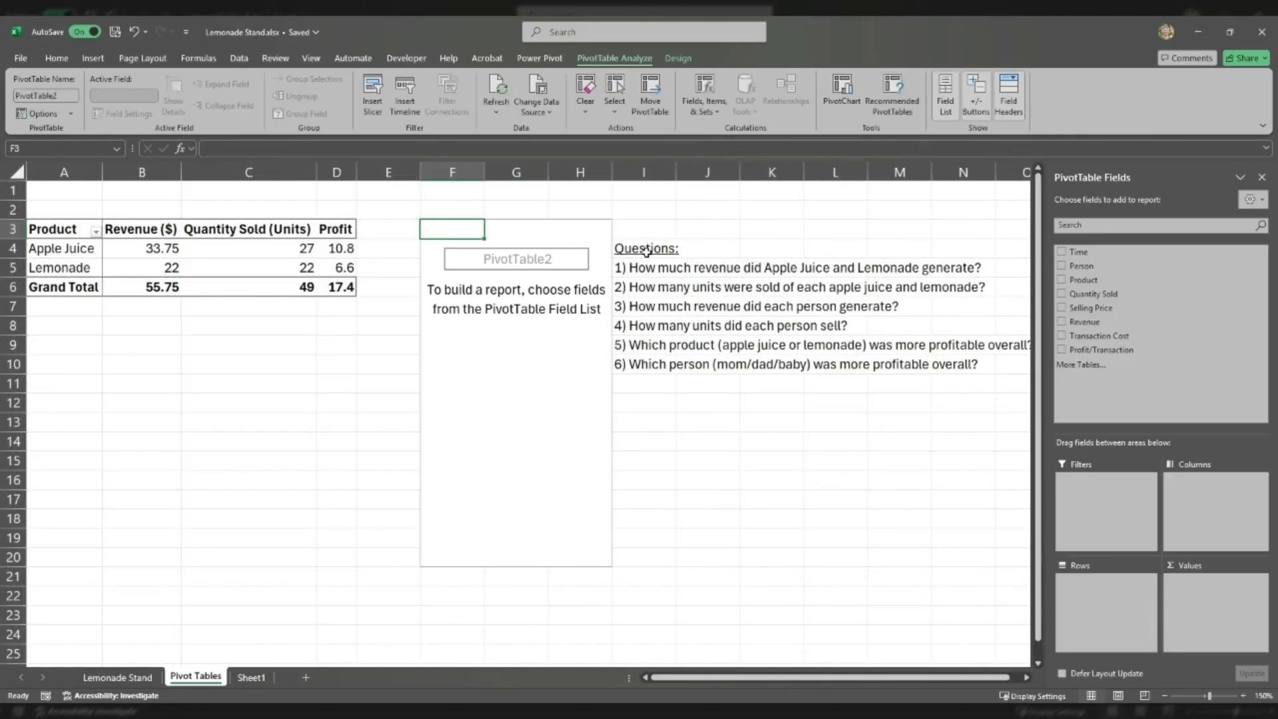
- Move the Questions list from I4:I10 so that it starts in cell L4, clear of the new PivotTable
{"action": "left_click_drag", "start_coordinate": [644, 251], "coordinate": [658, 357]}
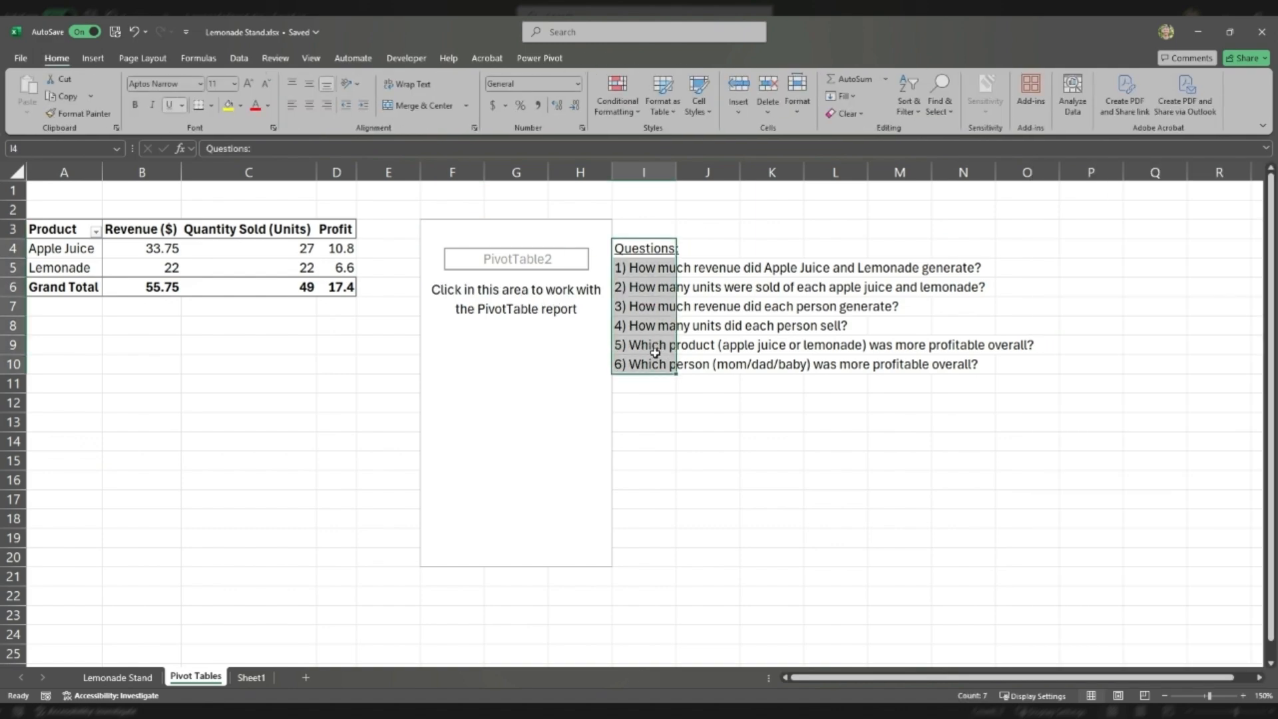
{"action": "key", "text": "ctrl+c"}
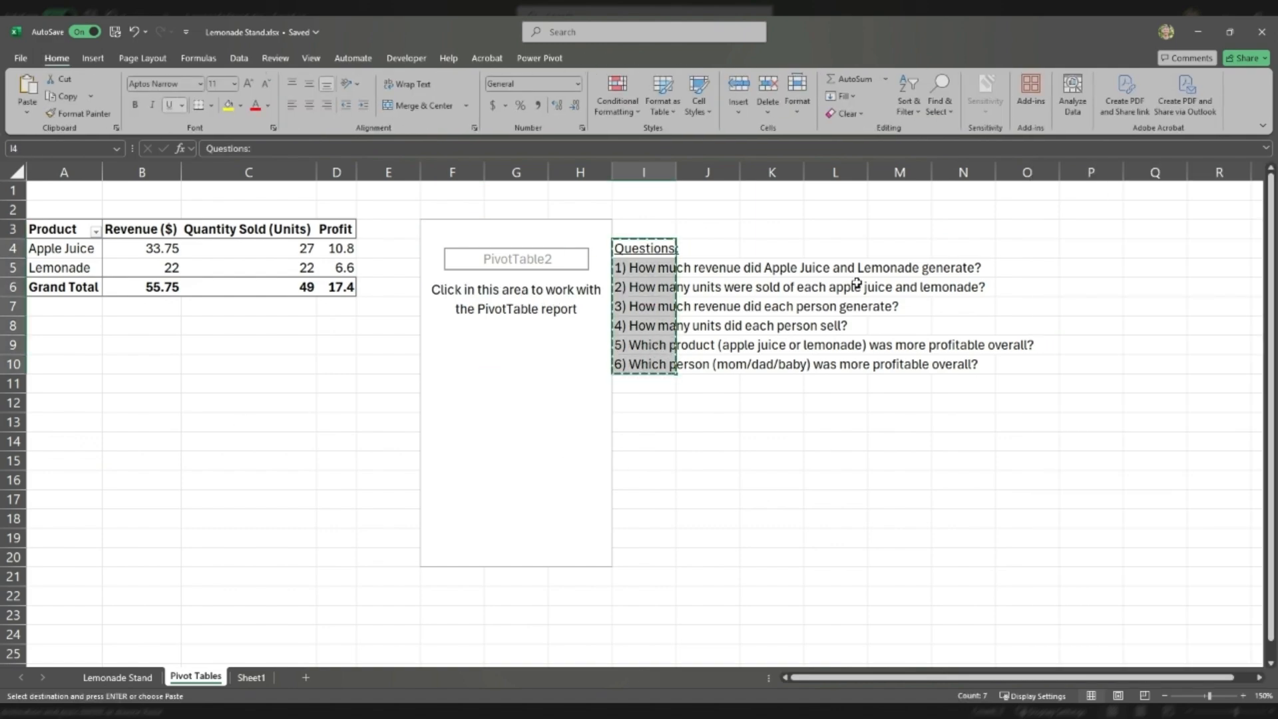
{"action": "left_click", "coordinate": [855, 244]}
{"action": "key", "text": "Return"}
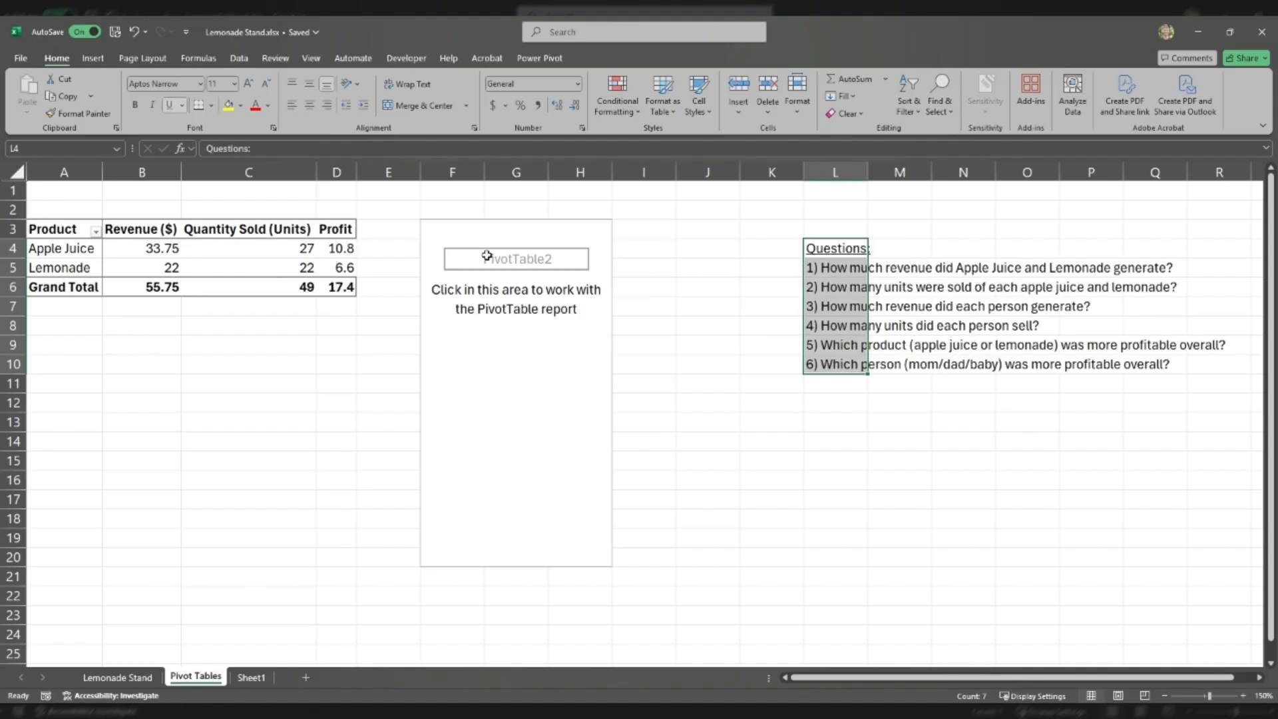
- Name the new empty PivotTable Performance by Person
{"action": "left_click", "coordinate": [486, 252]}
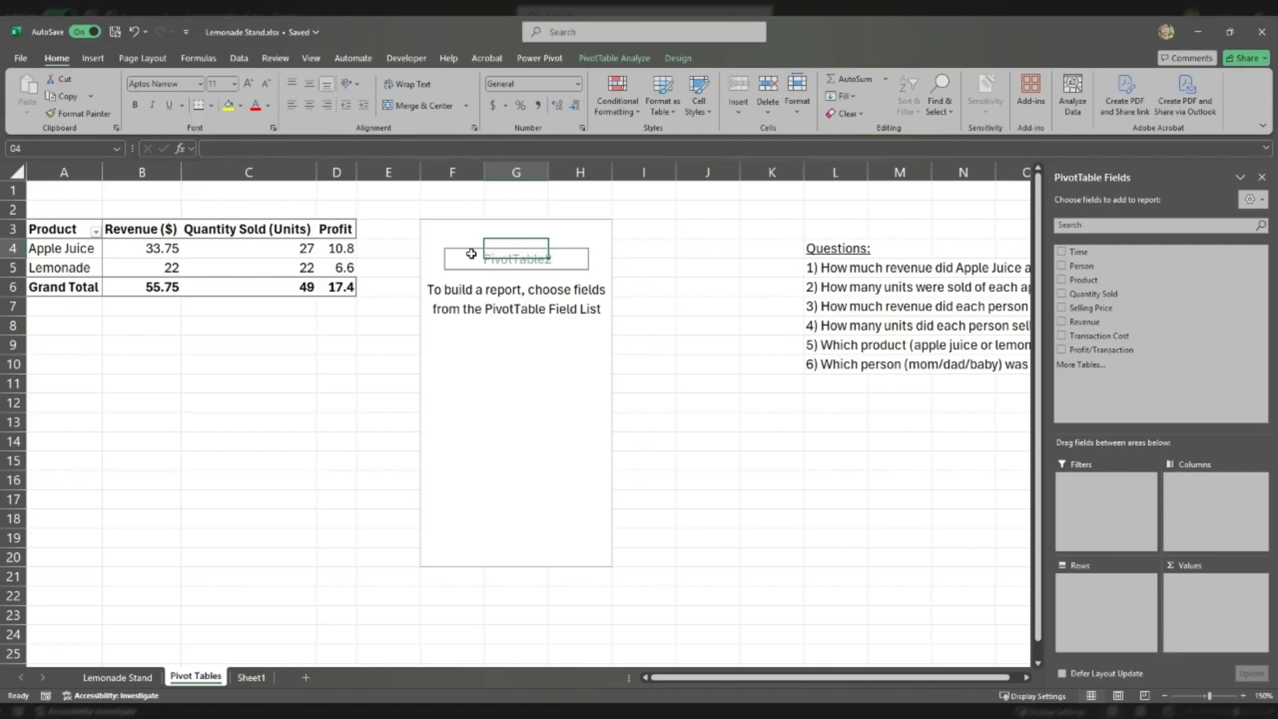
{"action": "left_click", "coordinate": [619, 61]}
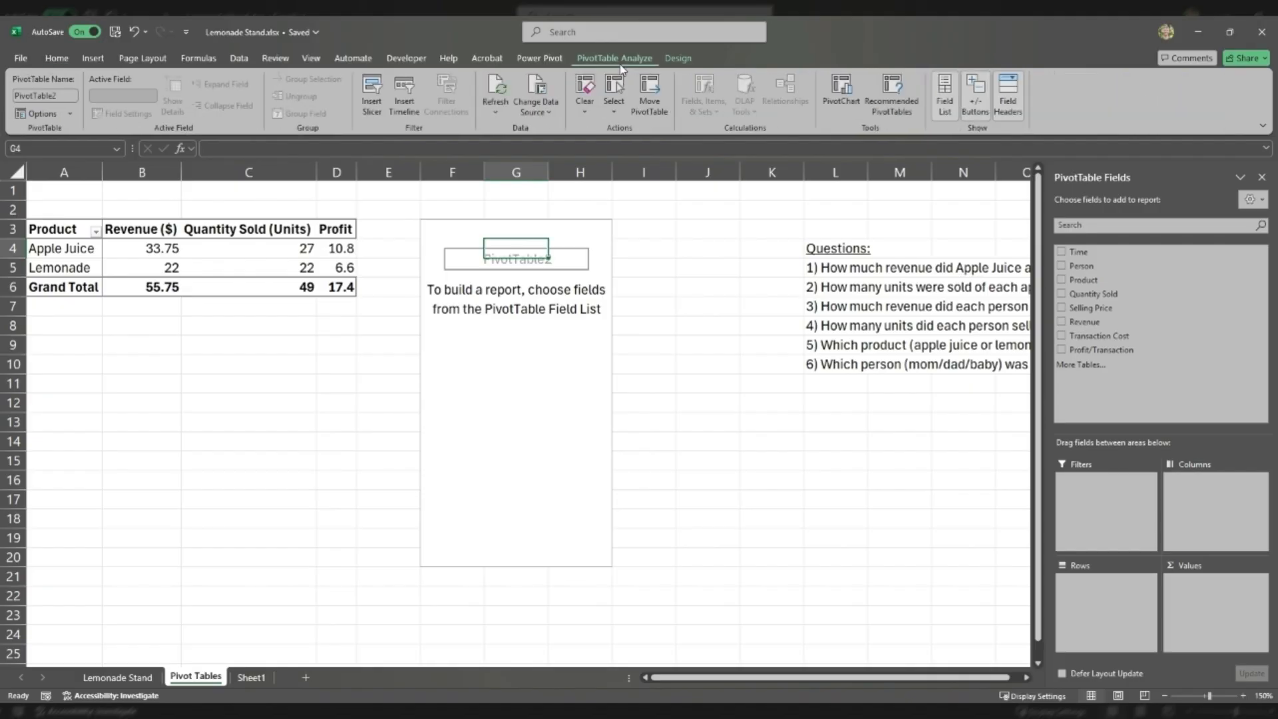
{"action": "left_click", "coordinate": [59, 96]}
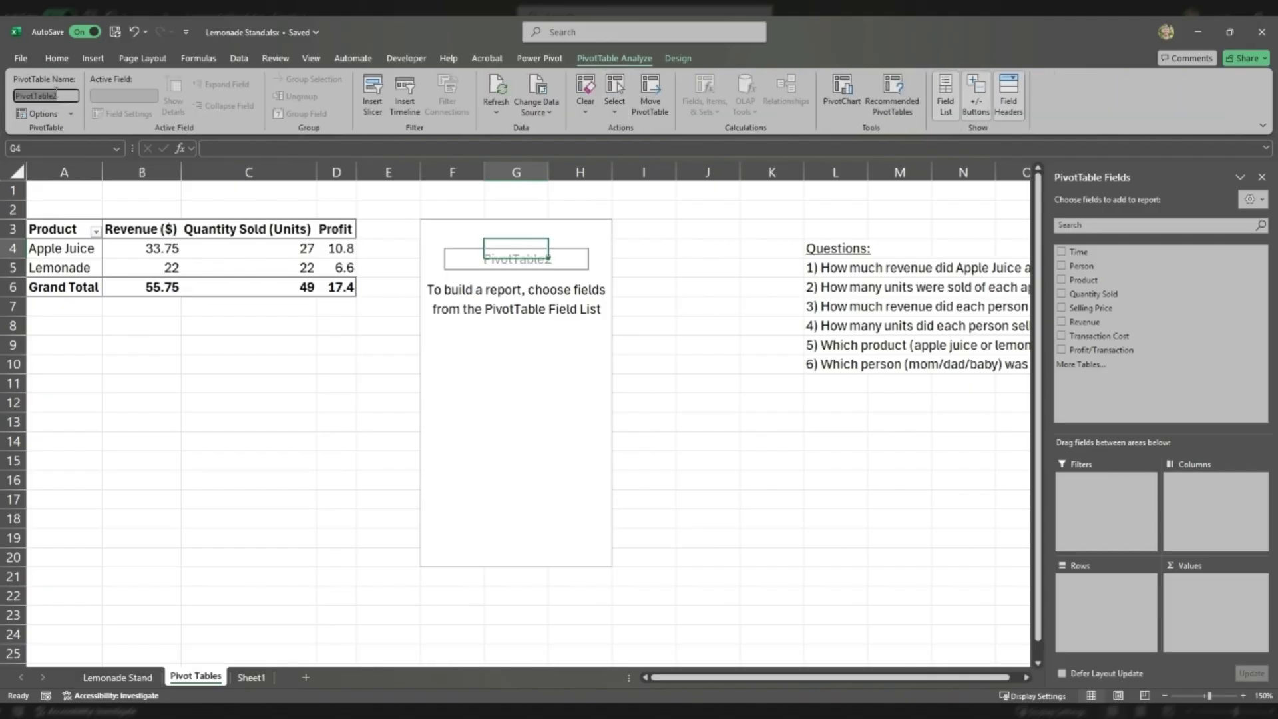
{"action": "type", "text": "Q"}
{"action": "type", "text": "Person"}
{"action": "key", "text": "Return"}
{"action": "left_click", "coordinate": [431, 230]}
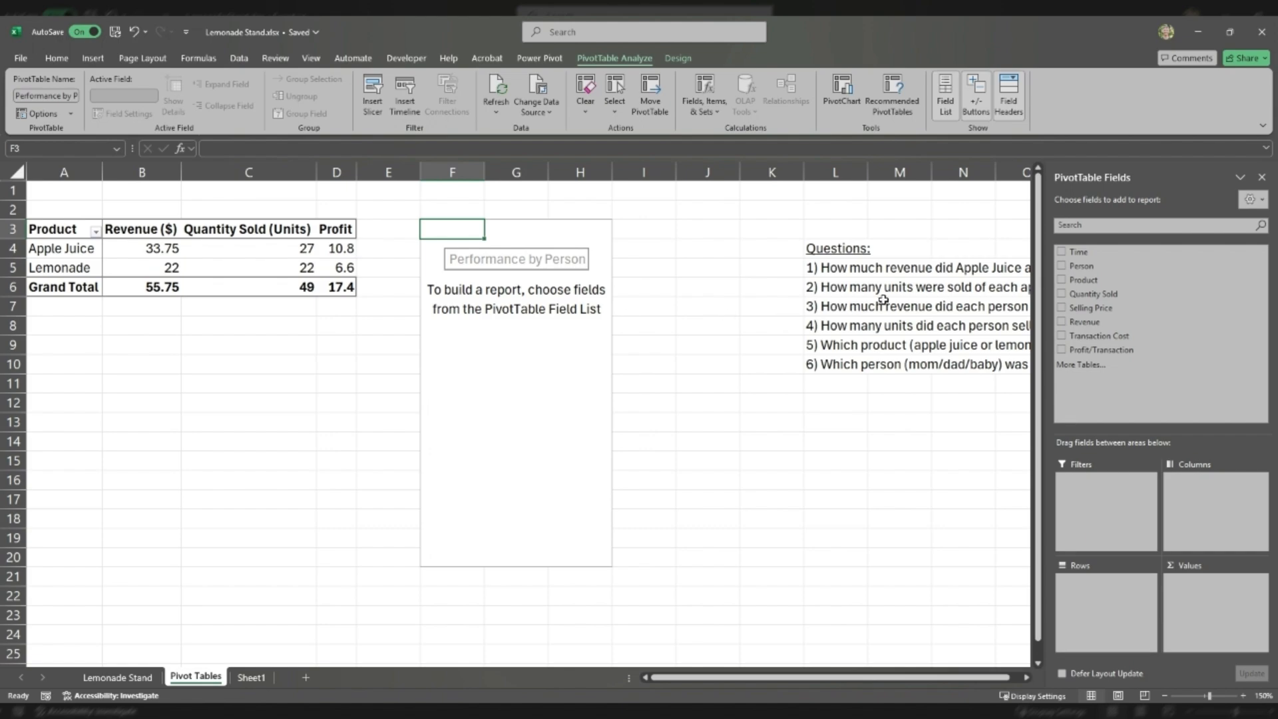
- Examine the per-person revenue and units sold table for Q3 and Q4 on the Lemonade Stand sheet
{"action": "left_click", "coordinate": [118, 676]}
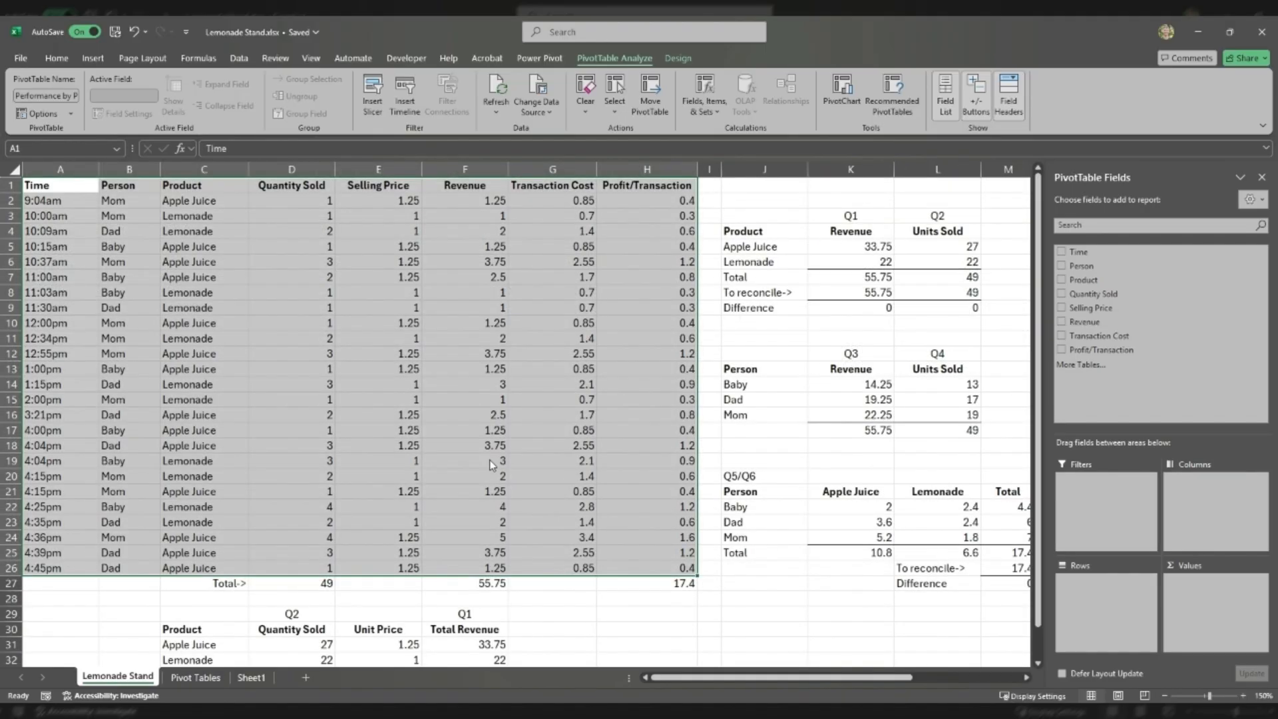
{"action": "left_click", "coordinate": [850, 355]}
{"action": "left_click", "coordinate": [932, 340]}
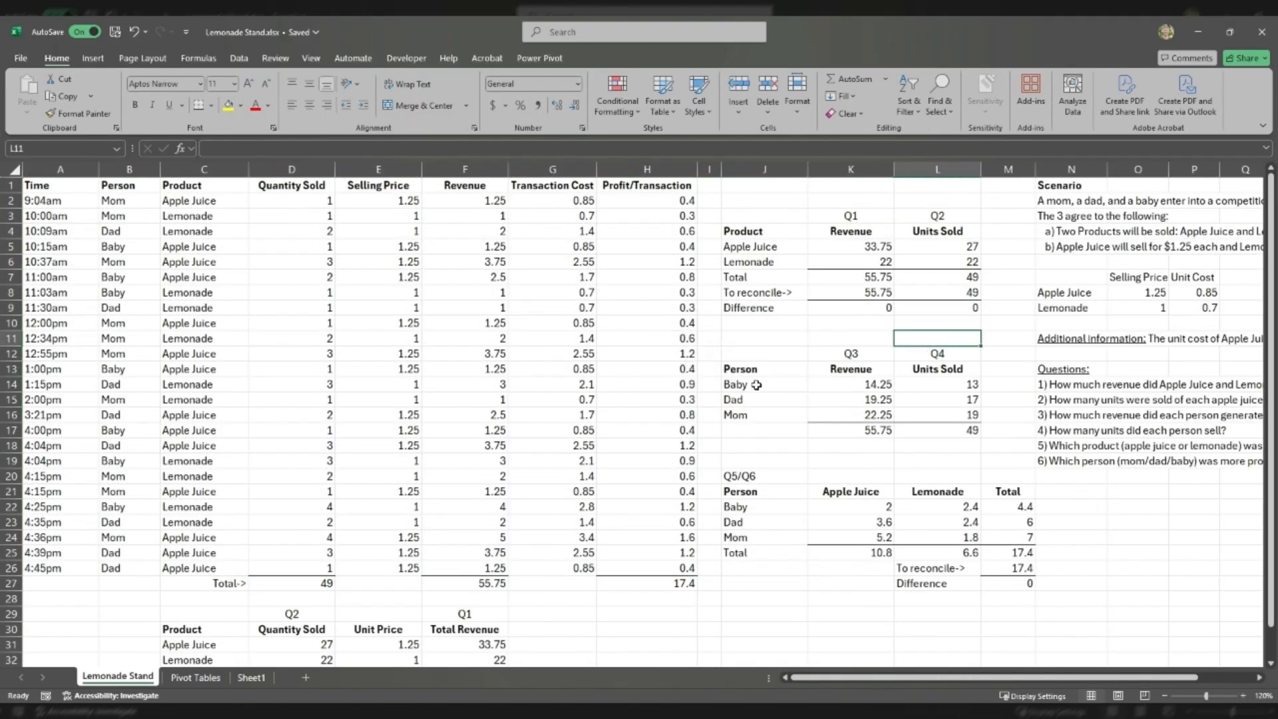
{"action": "left_click_drag", "start_coordinate": [759, 383], "coordinate": [759, 414]}
{"action": "left_click", "coordinate": [195, 677]}
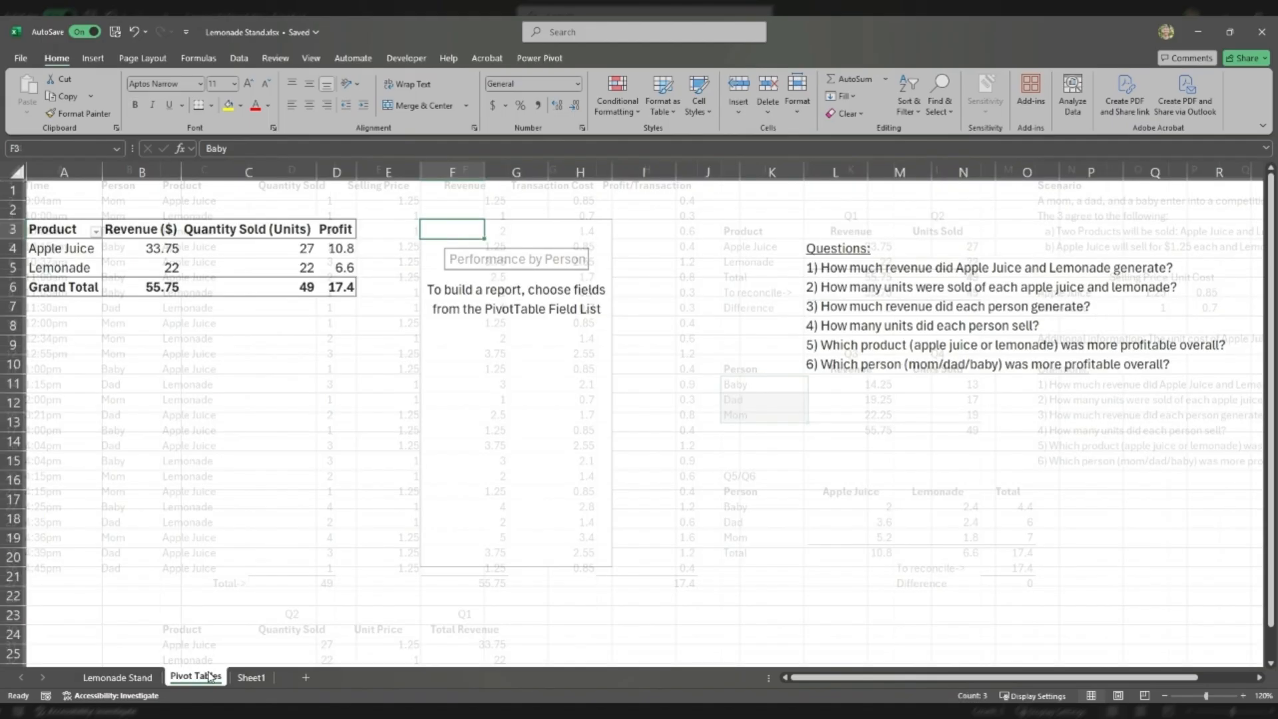
- Add Person to the rows and Revenue to the values of the Performance by Person PivotTable, leaving Selling Price out
{"action": "left_click", "coordinate": [470, 283]}
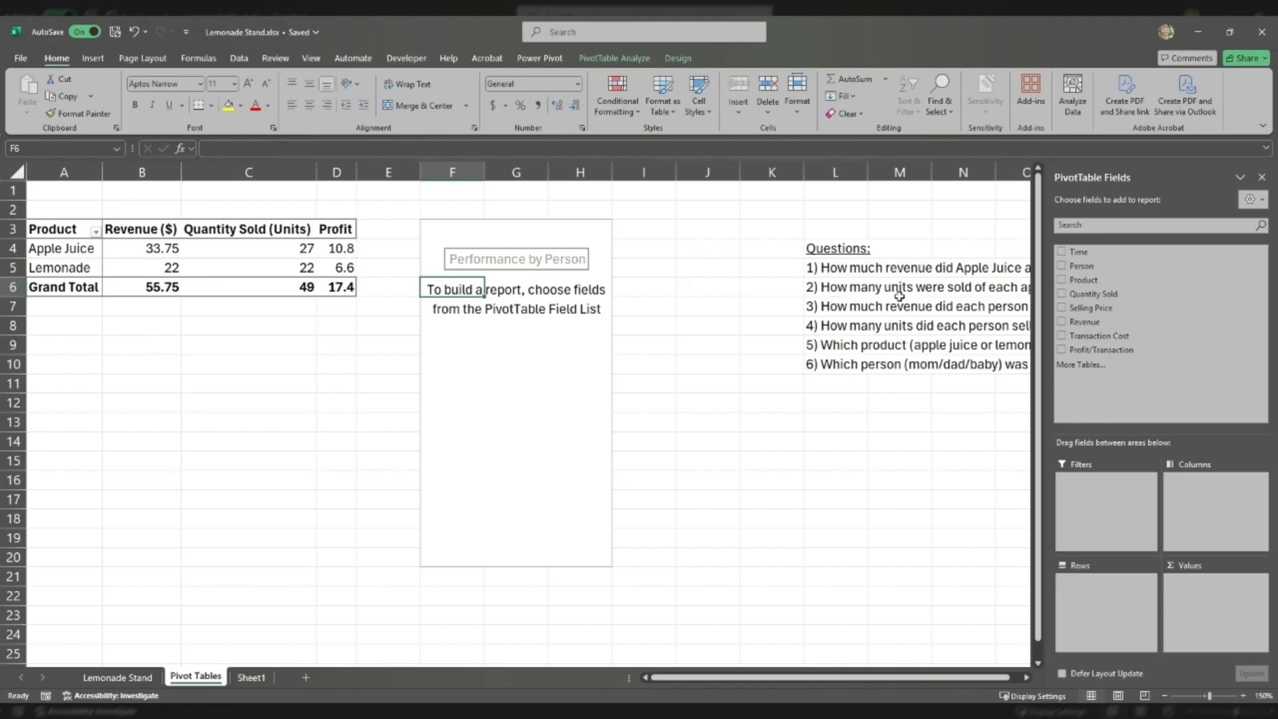
{"action": "left_click_drag", "start_coordinate": [1075, 267], "coordinate": [1094, 592]}
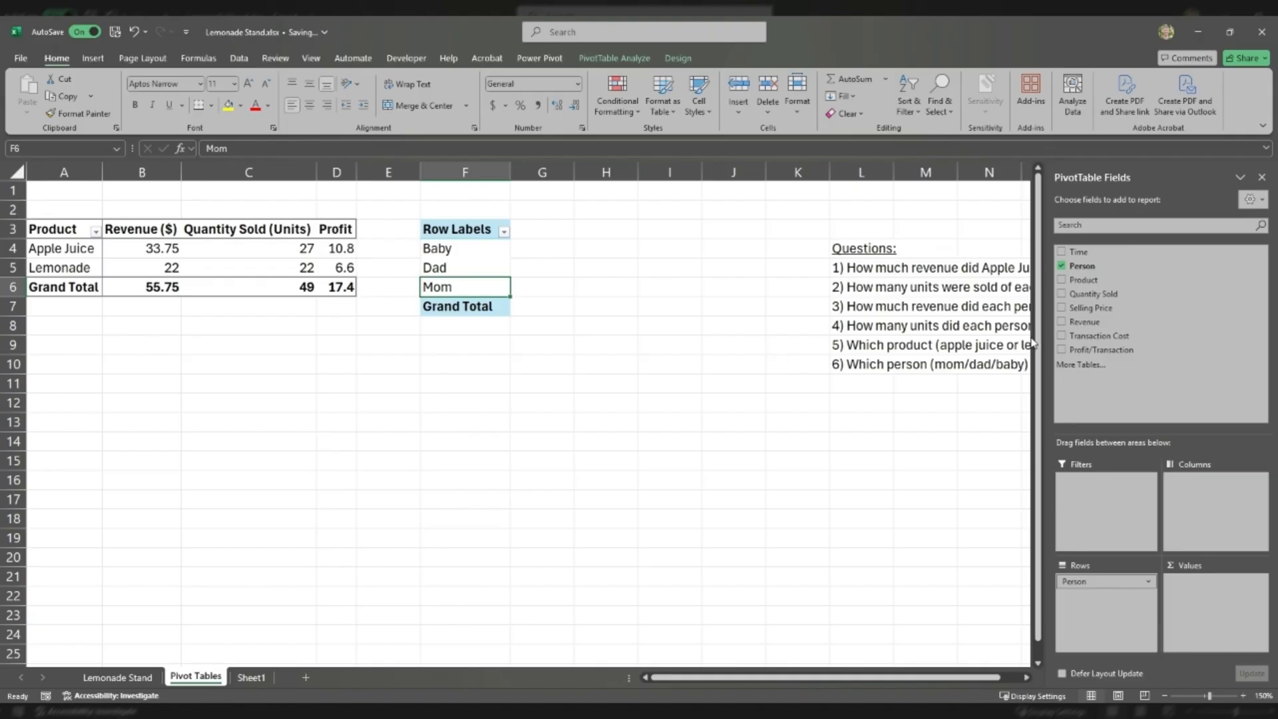
{"action": "left_click", "coordinate": [1067, 313]}
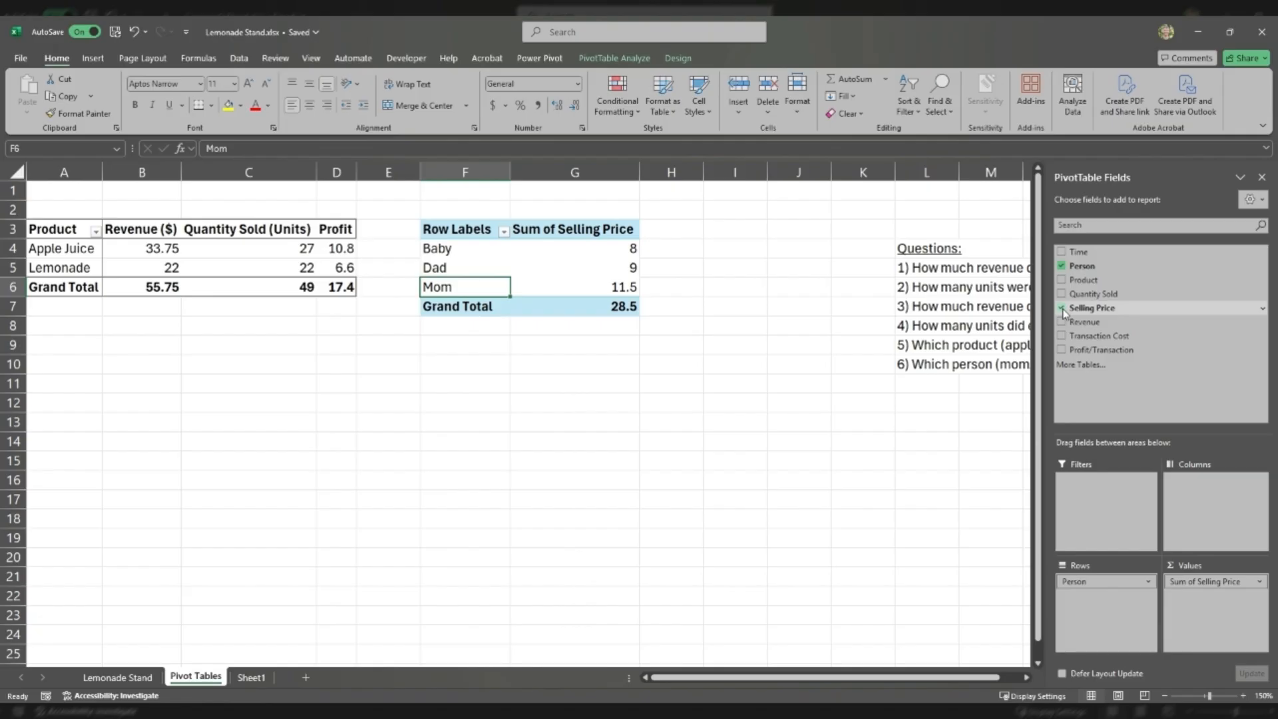
{"action": "left_click", "coordinate": [1067, 313]}
{"action": "left_click", "coordinate": [1062, 323]}
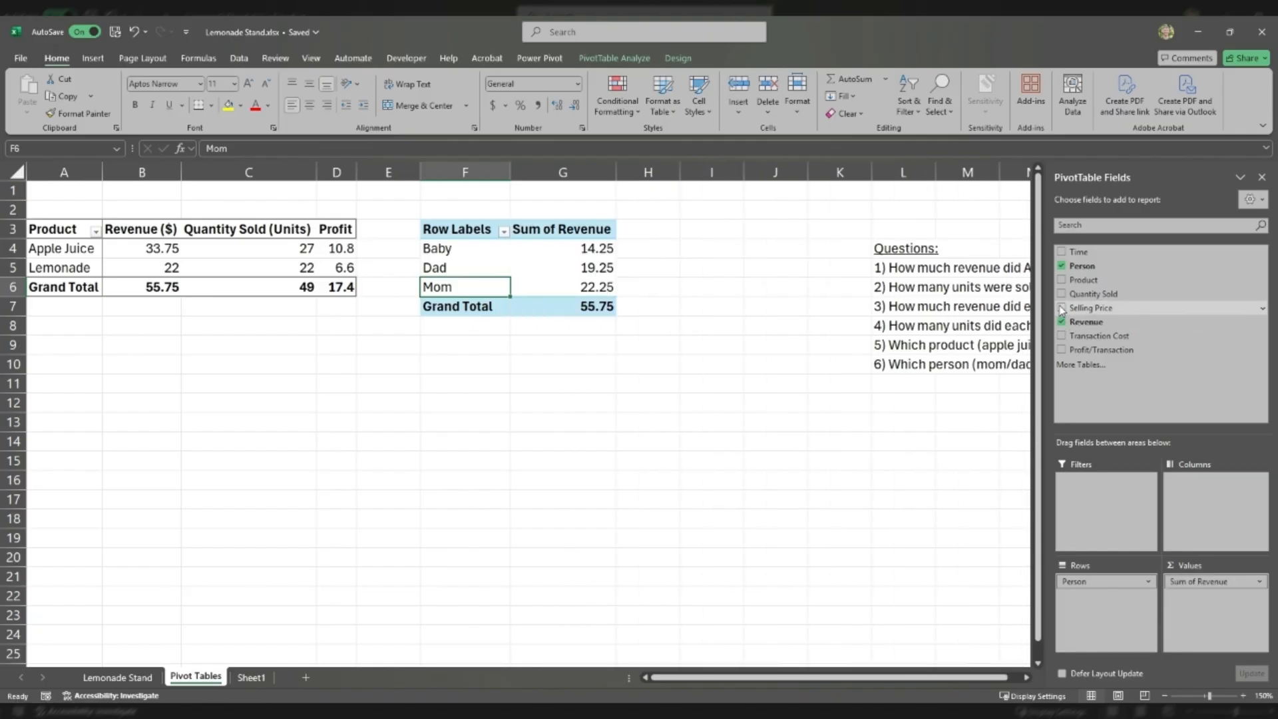
- Add Quantity Sold and Profit/Transaction to the values of the Performance by Person PivotTable
{"action": "left_click", "coordinate": [1062, 295]}
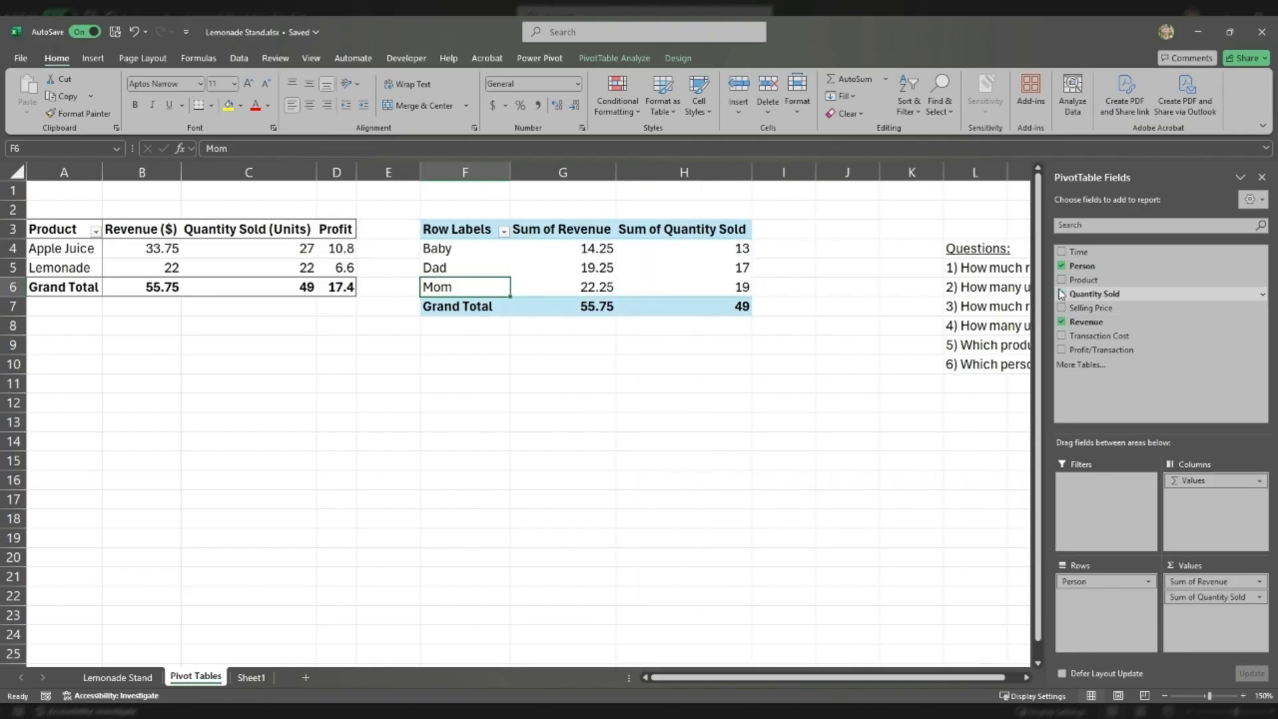
{"action": "left_click", "coordinate": [1062, 350]}
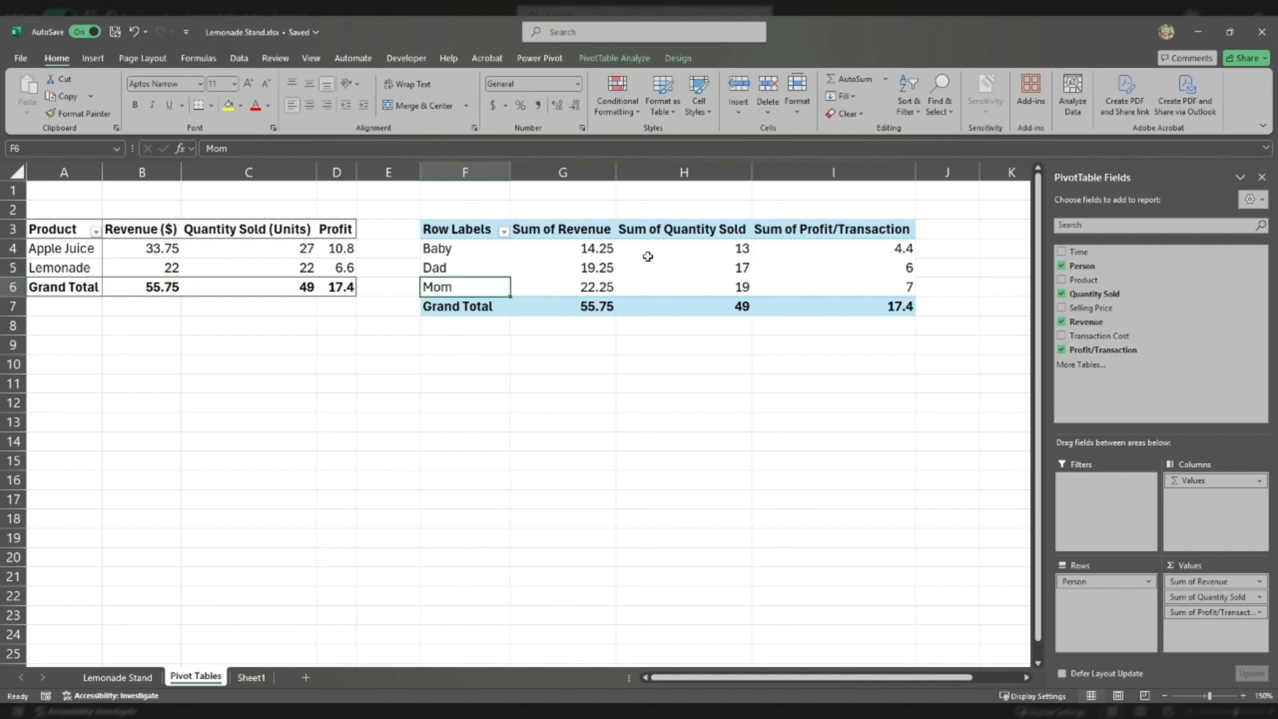
- Rename the person PivotTable's value headers to Revenue ($), Quantity (units) and Profit
{"action": "left_click", "coordinate": [576, 230]}
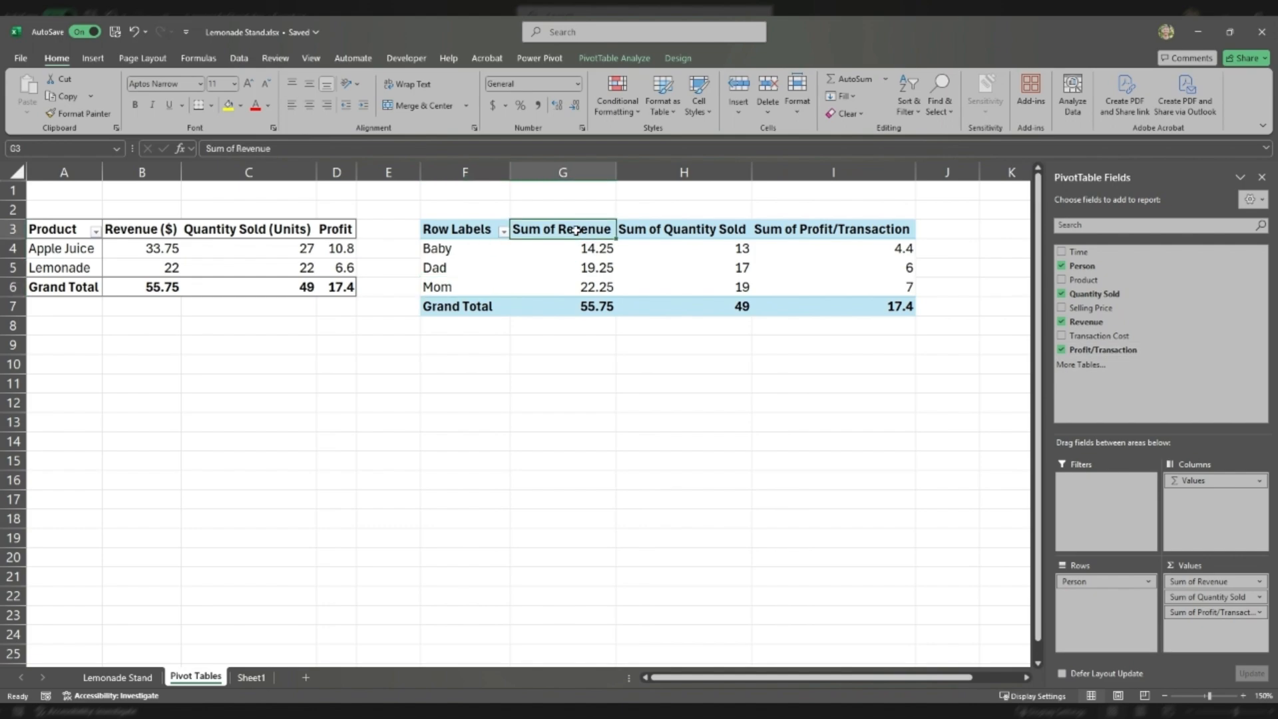
{"action": "type", "text": "Reve"}
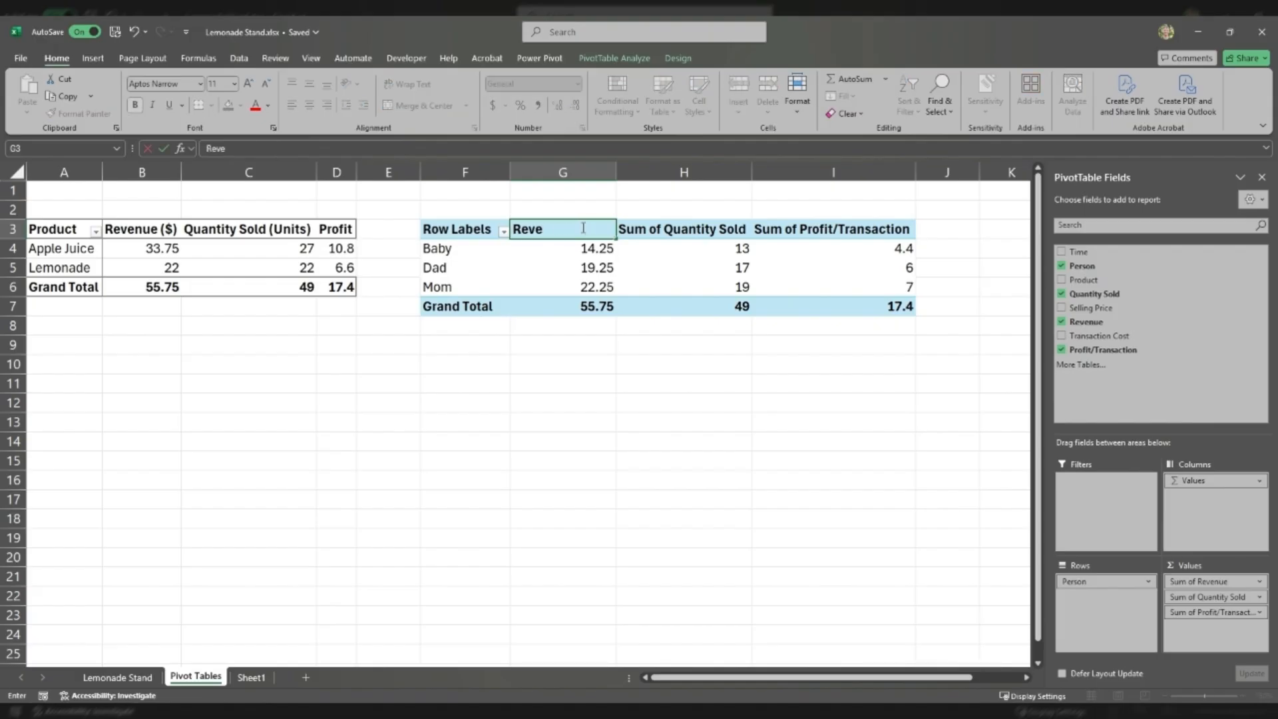
{"action": "type", "text": "nue($"}
{"action": "type", "text": " ($)"}
{"action": "key", "text": "Tab"}
{"action": "type", "text": "Quant"}
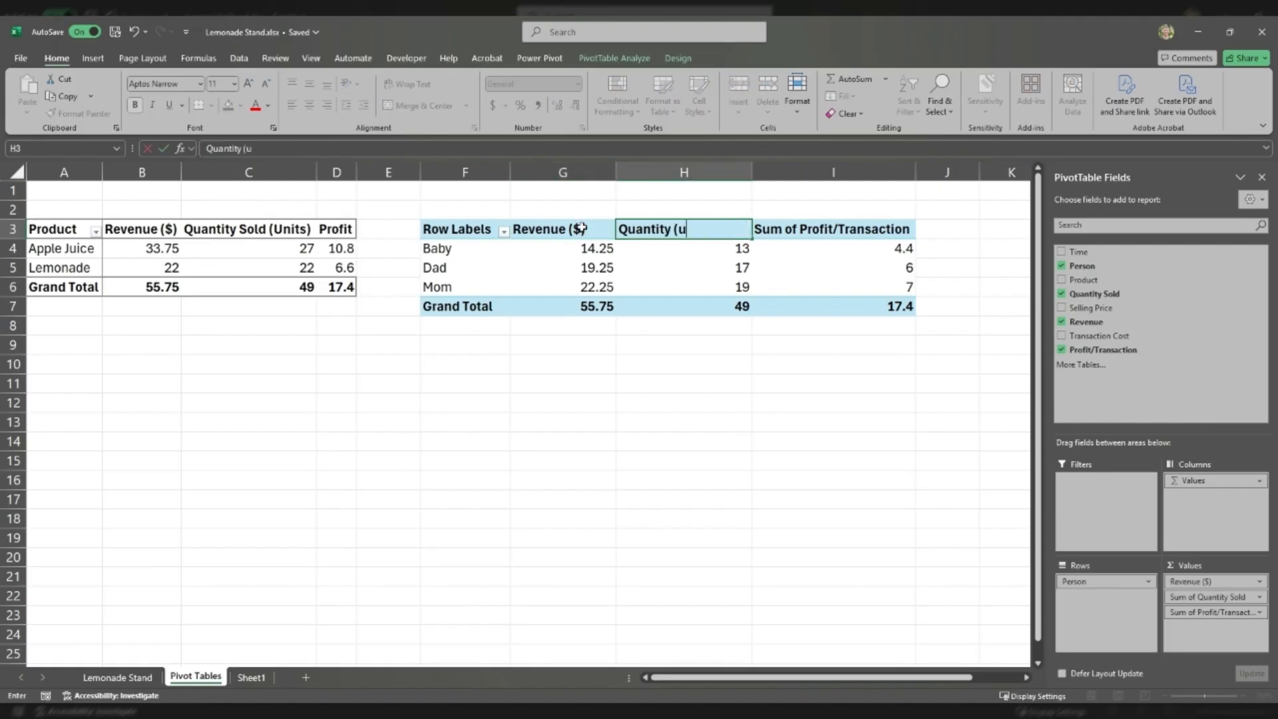
{"action": "type", "text": "ity (units)"}
{"action": "key", "text": "Tab"}
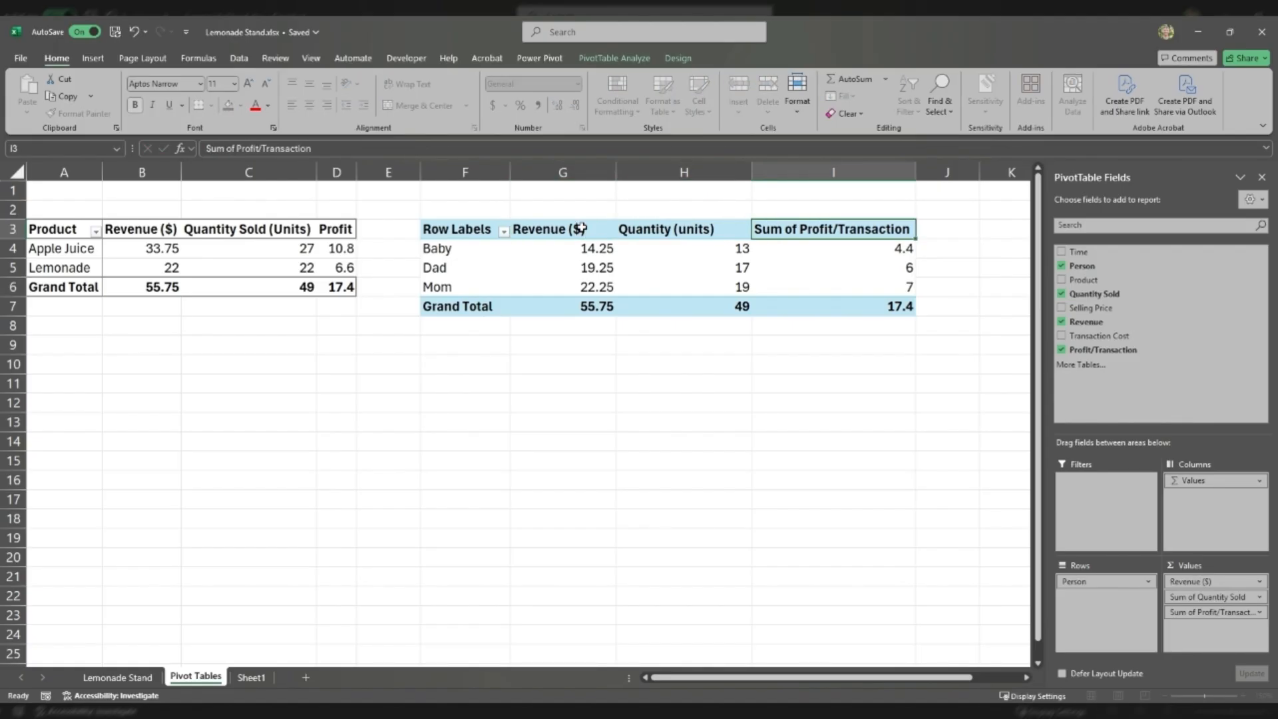
{"action": "type", "text": "Profit"}
{"action": "key", "text": "Return"}
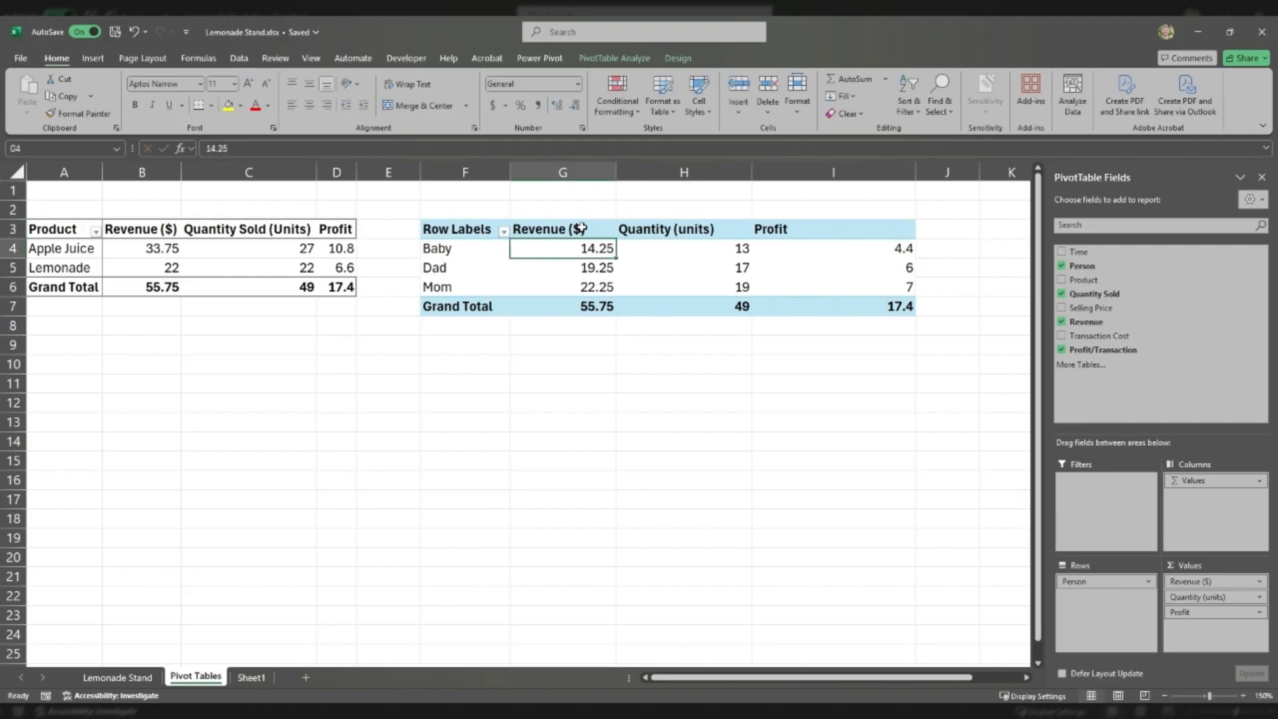
- Autofit the widths of columns G to I to the person PivotTable's contents
{"action": "left_click_drag", "start_coordinate": [599, 177], "coordinate": [830, 191]}
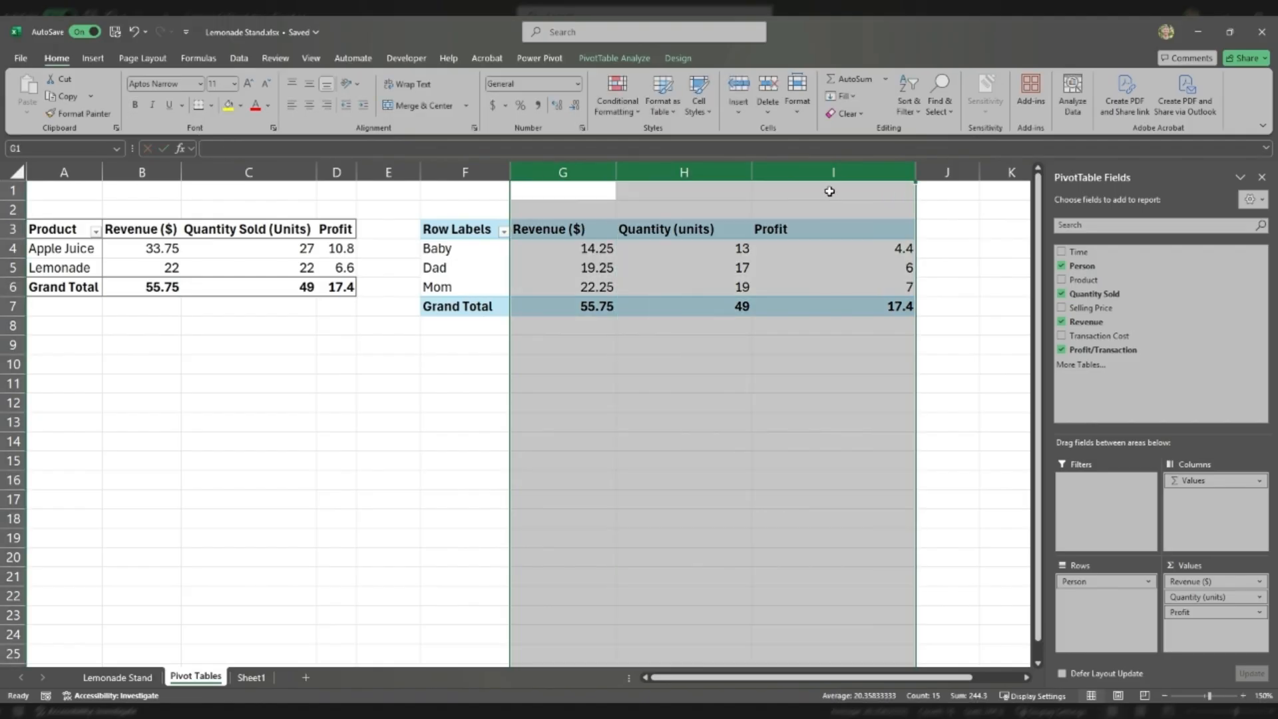
{"action": "double_click", "coordinate": [917, 166]}
{"action": "left_click", "coordinate": [507, 286]}
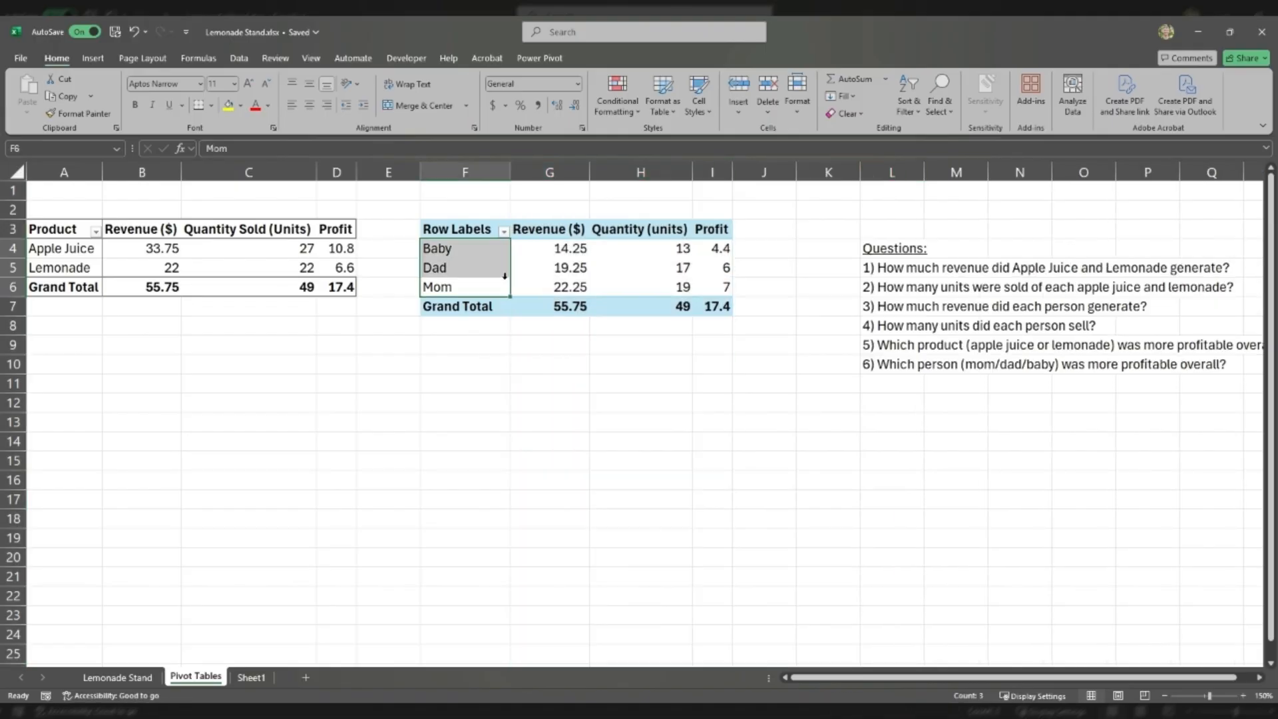
- Match the person PivotTable to the product one, with the plain black-bordered style and Person as the row header
{"action": "left_click", "coordinate": [545, 259]}
{"action": "left_click", "coordinate": [261, 260]}
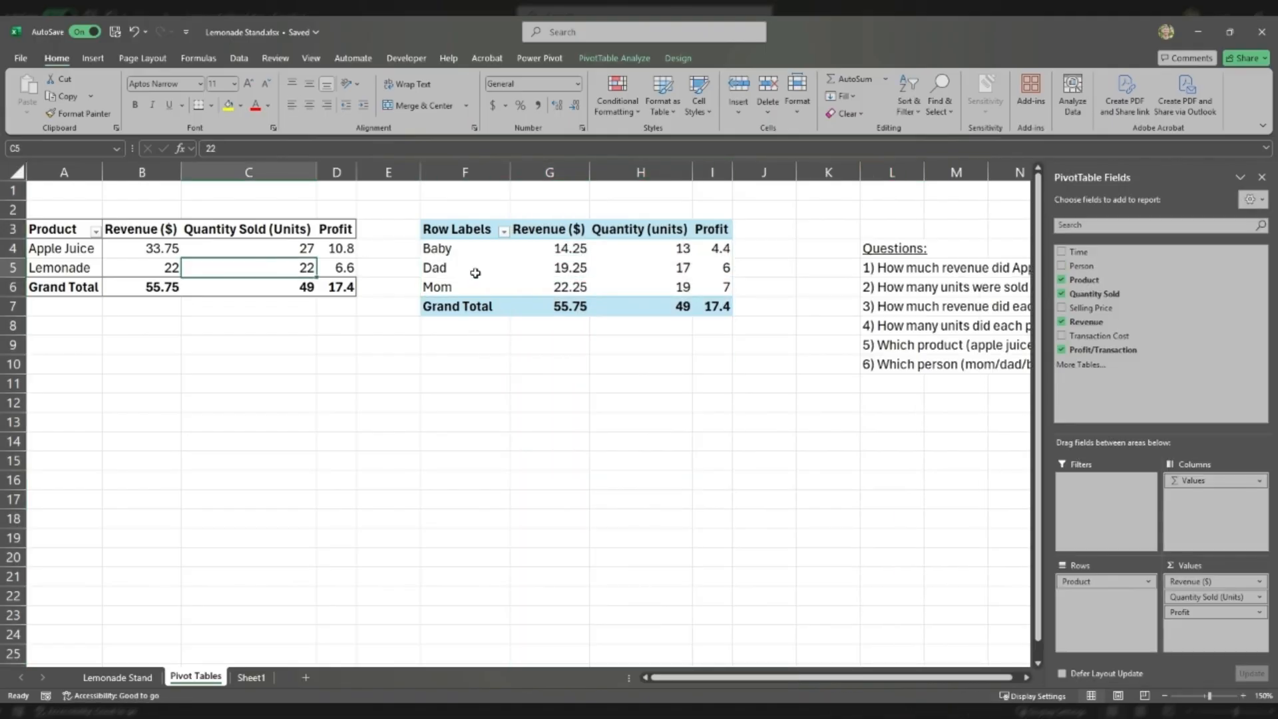
{"action": "left_click", "coordinate": [529, 271]}
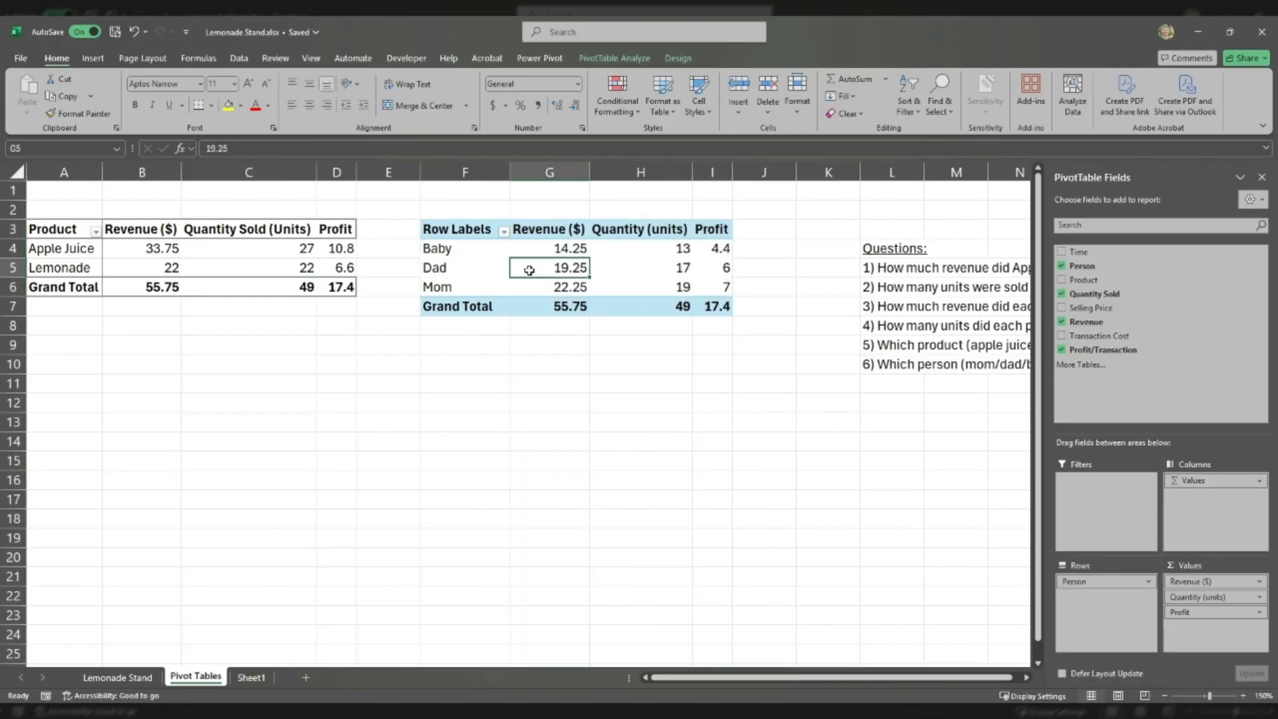
{"action": "left_click", "coordinate": [676, 59]}
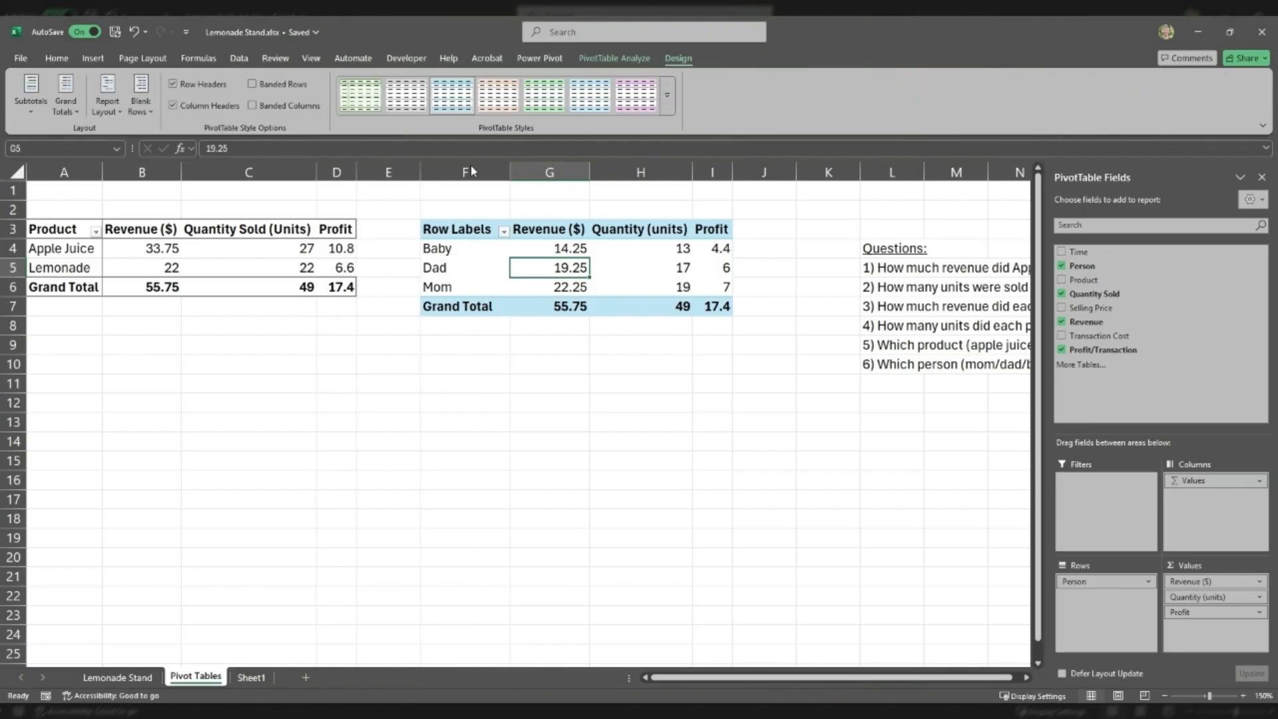
{"action": "left_click", "coordinate": [405, 95]}
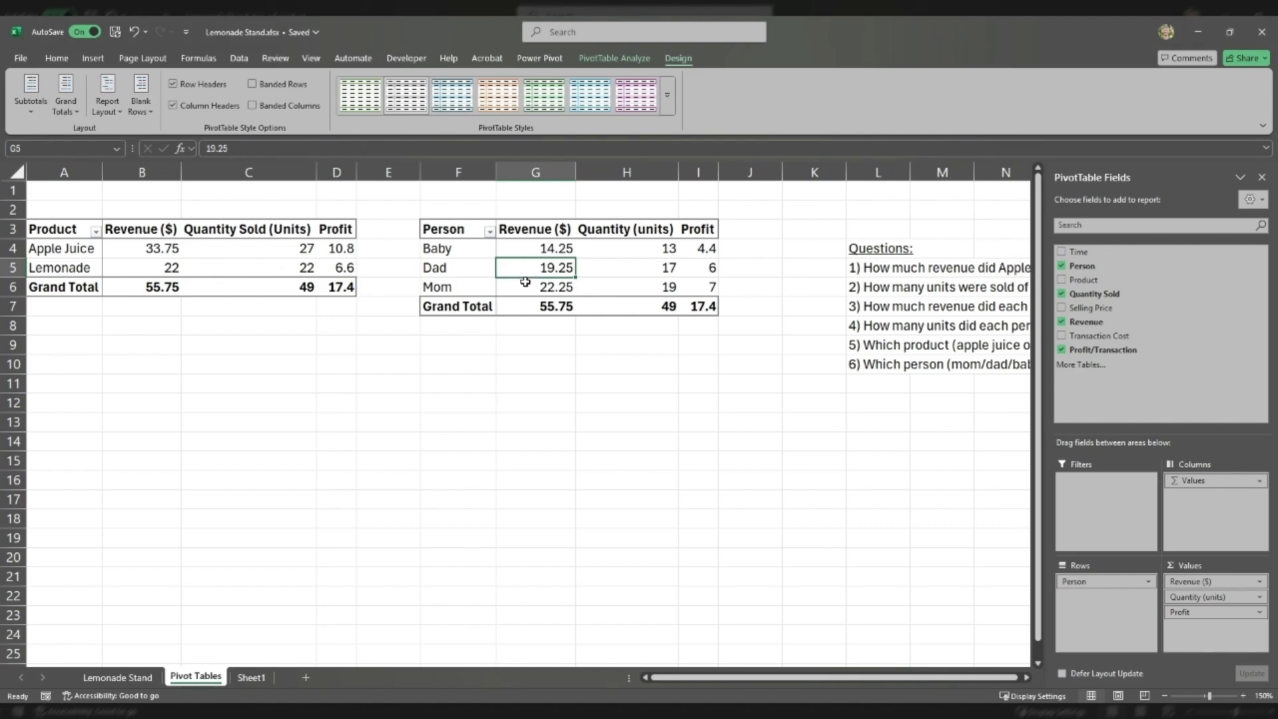
{"action": "left_click", "coordinate": [629, 287]}
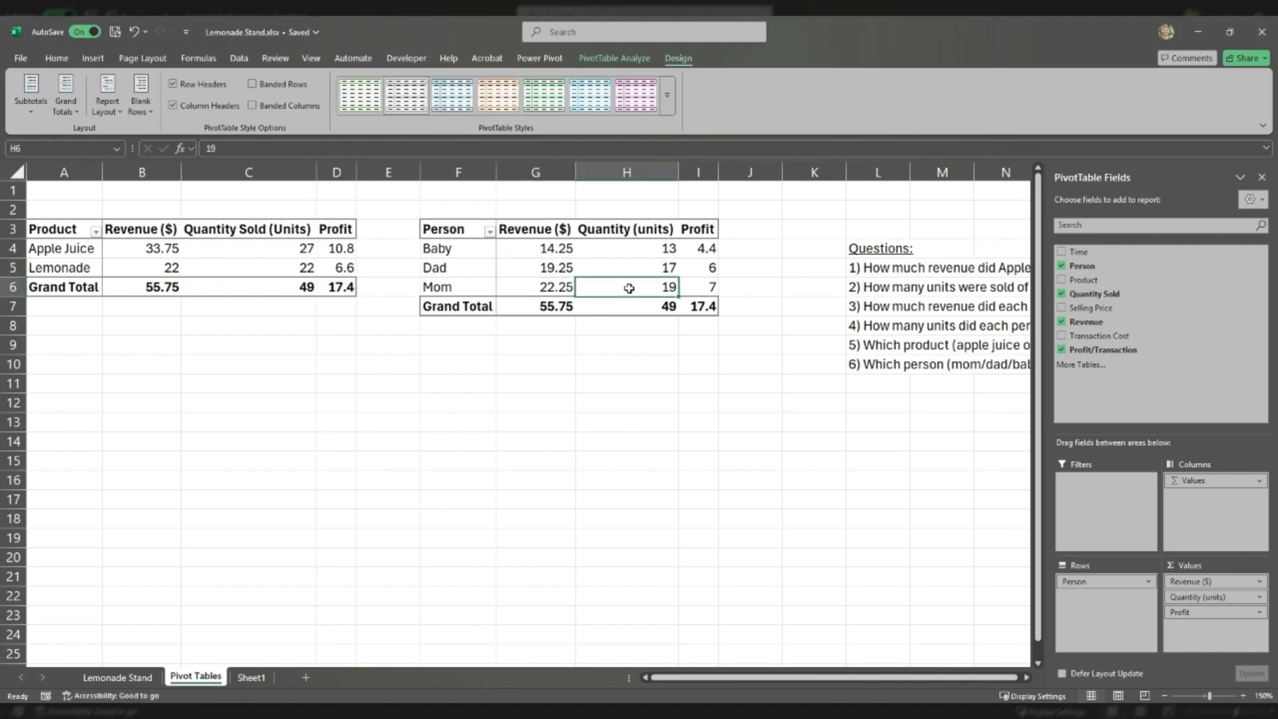
{"action": "left_click", "coordinate": [127, 248]}
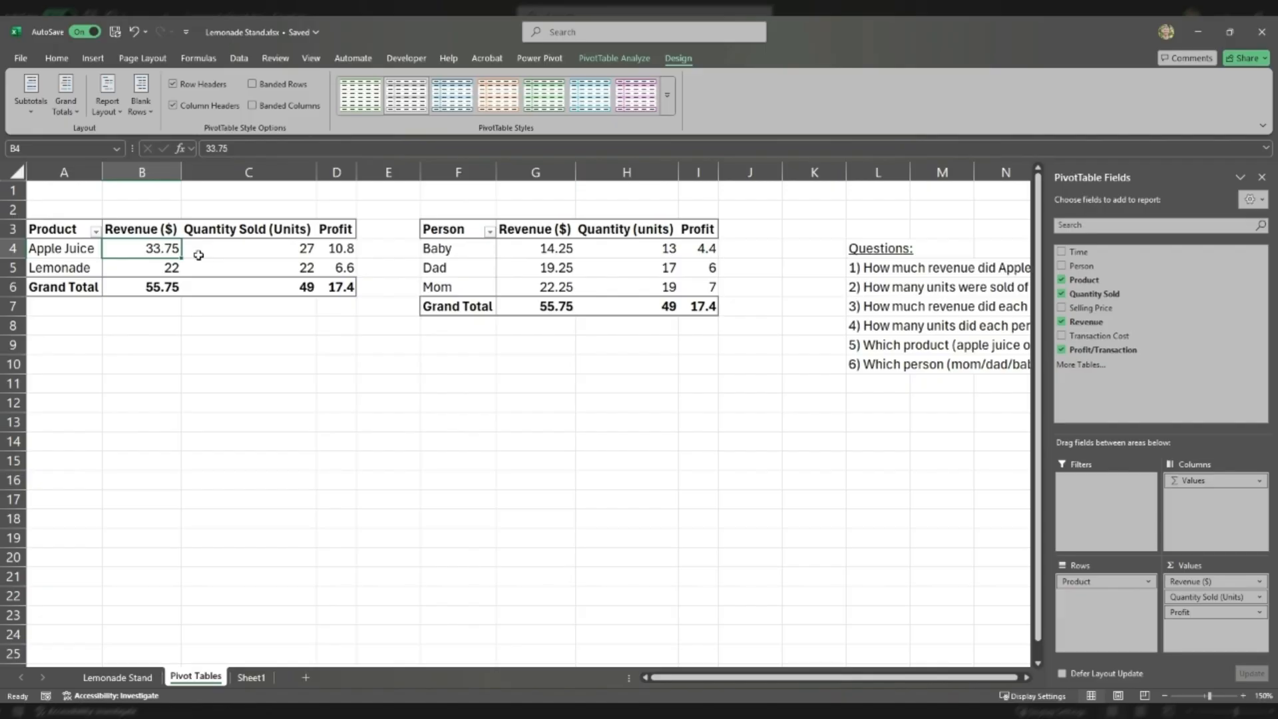
{"action": "key", "text": "ctrl+a"}
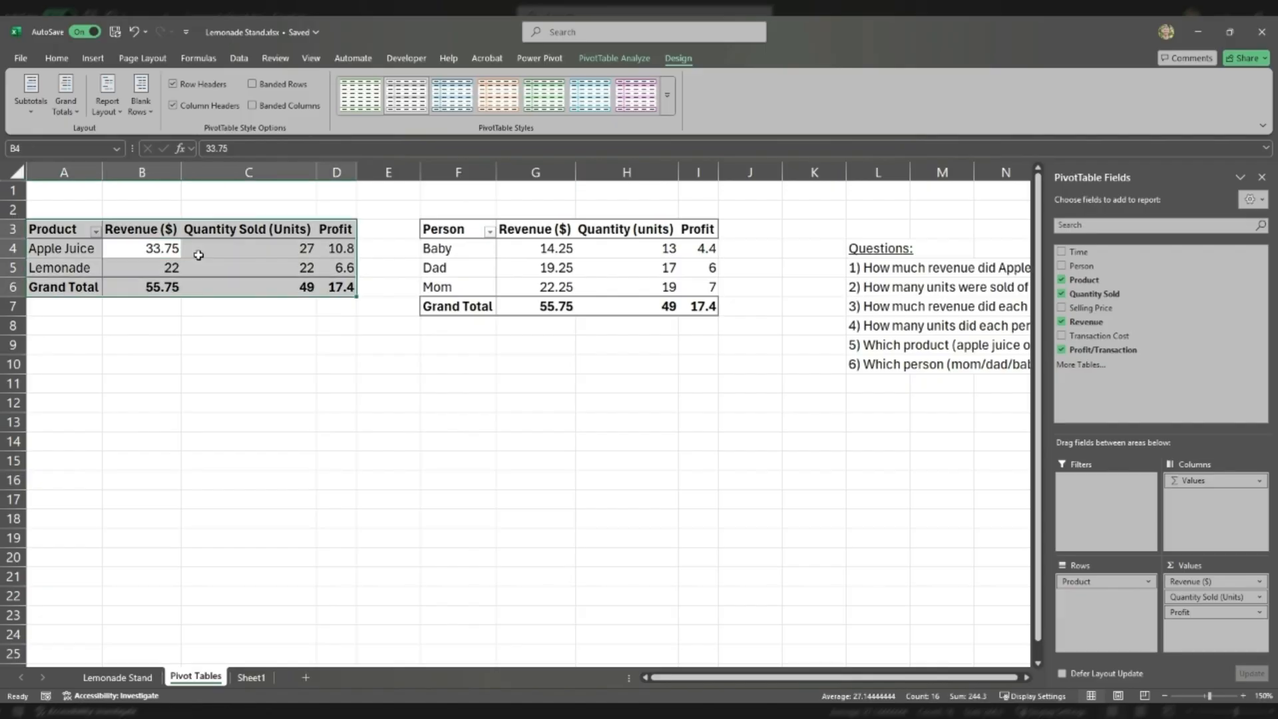
{"action": "left_click", "coordinate": [206, 302]}
{"action": "left_click", "coordinate": [202, 271]}
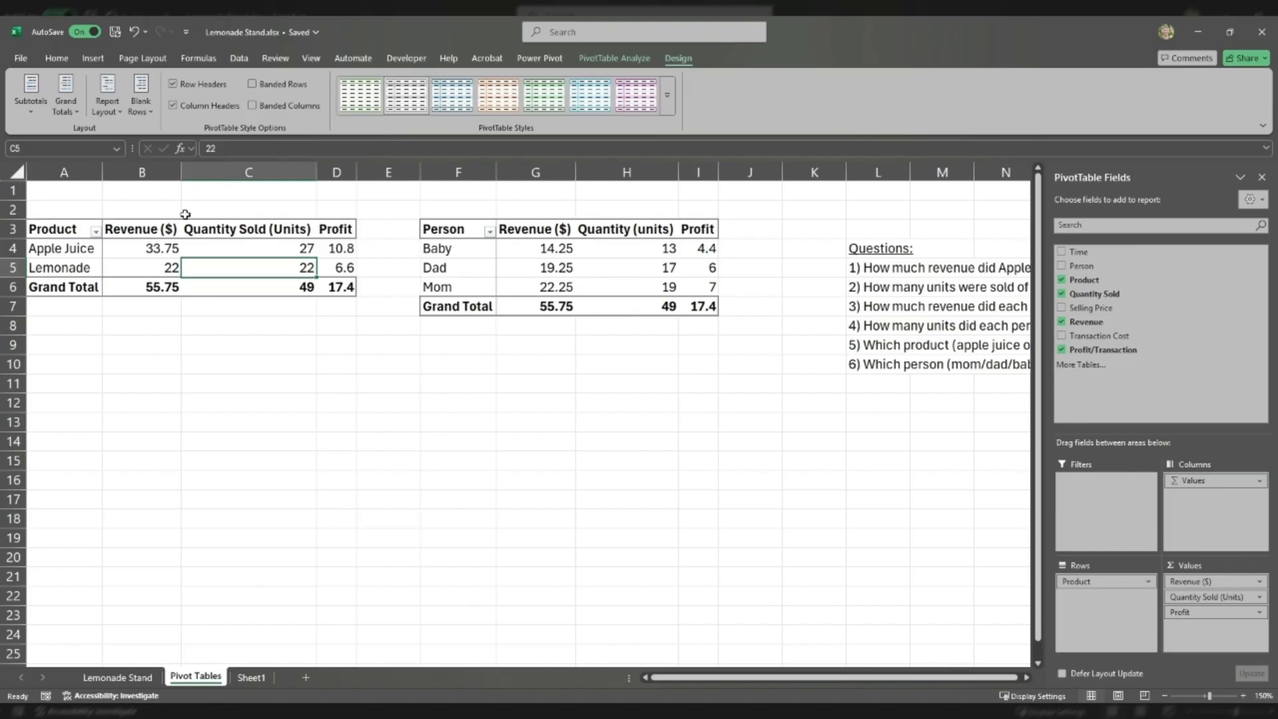
{"action": "left_click", "coordinate": [89, 248]}
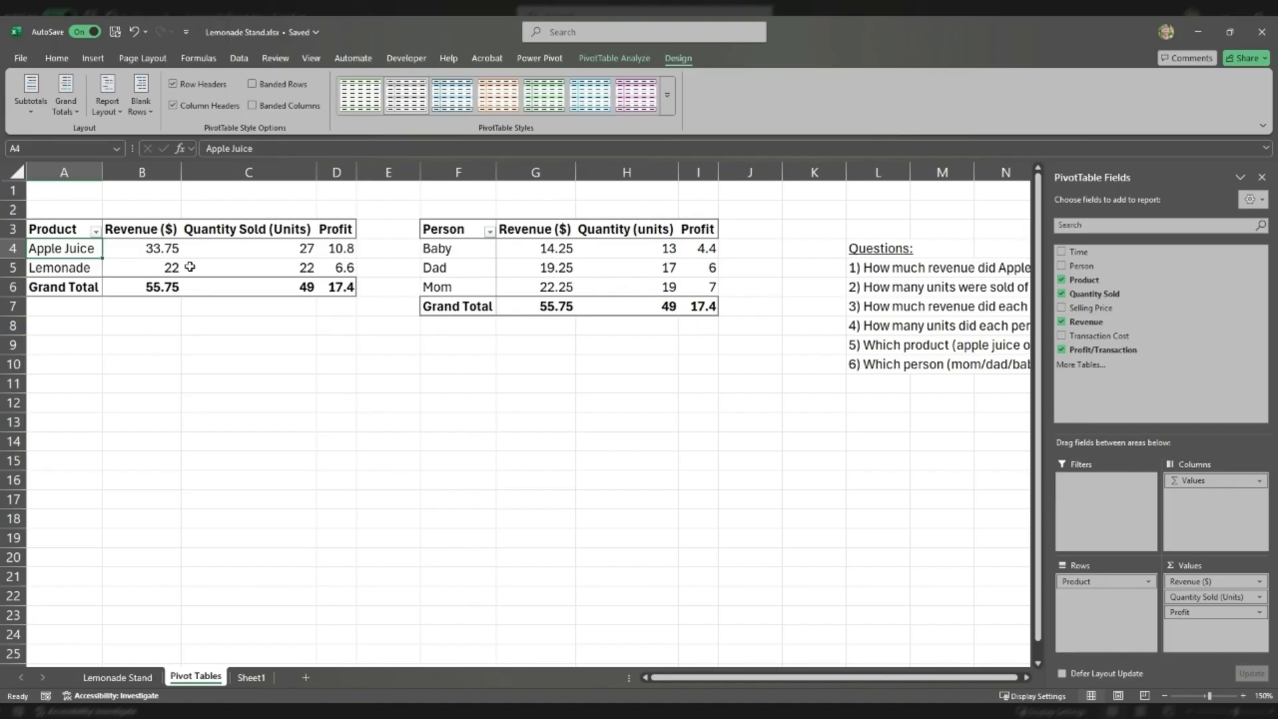
{"action": "left_click", "coordinate": [231, 252]}
{"action": "left_click_drag", "start_coordinate": [67, 233], "coordinate": [336, 286]}
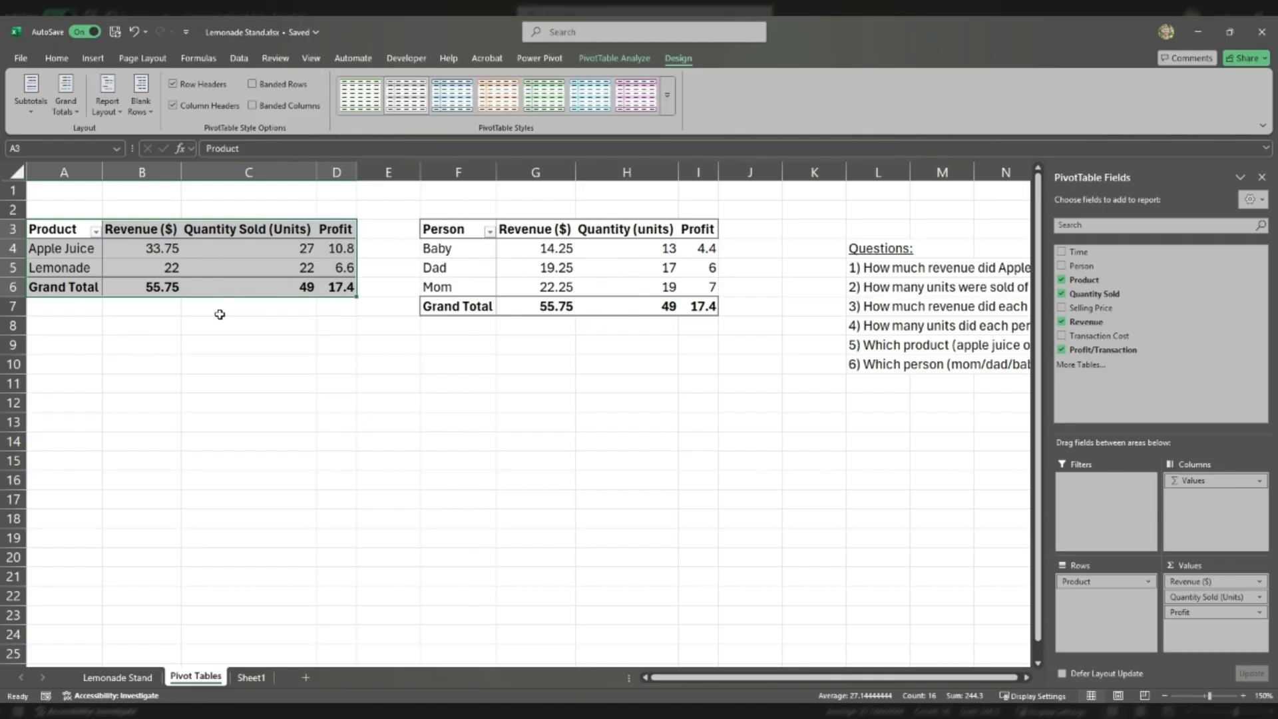
- Copy the whole product PivotTable and paste it at cell F10, below the person PivotTable
{"action": "left_click", "coordinate": [206, 255]}
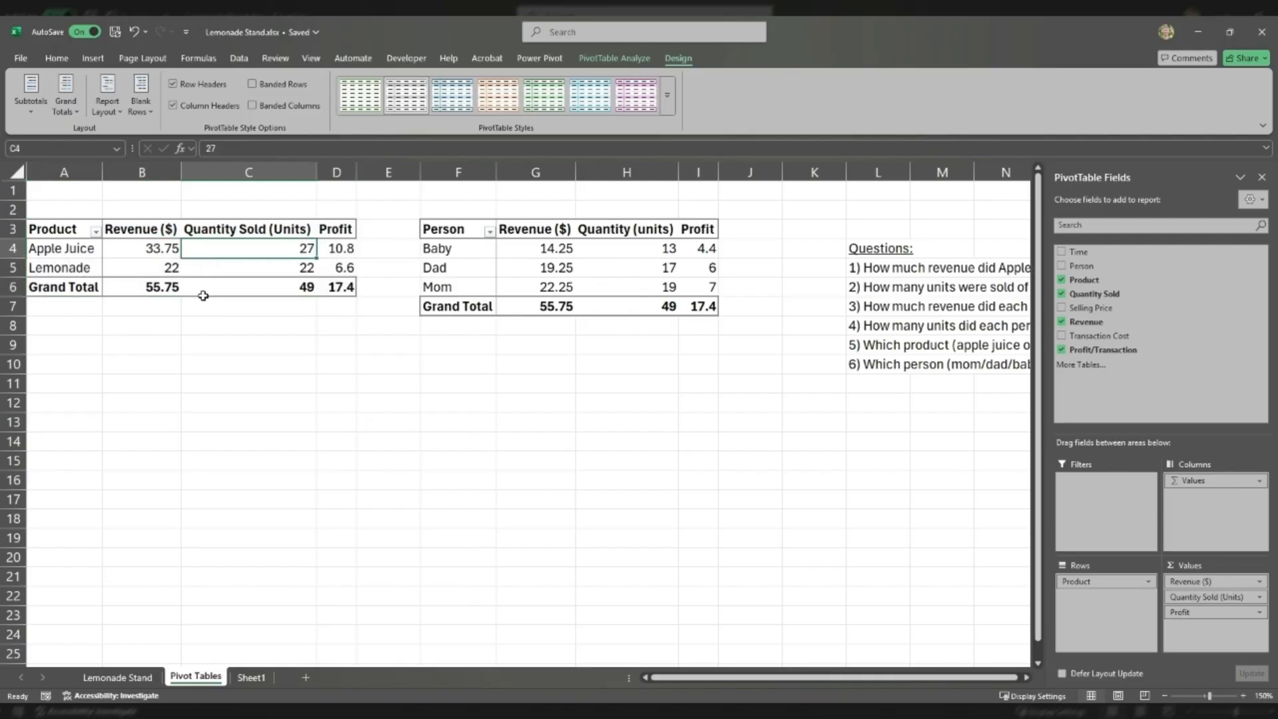
{"action": "key", "text": "ctrl+a"}
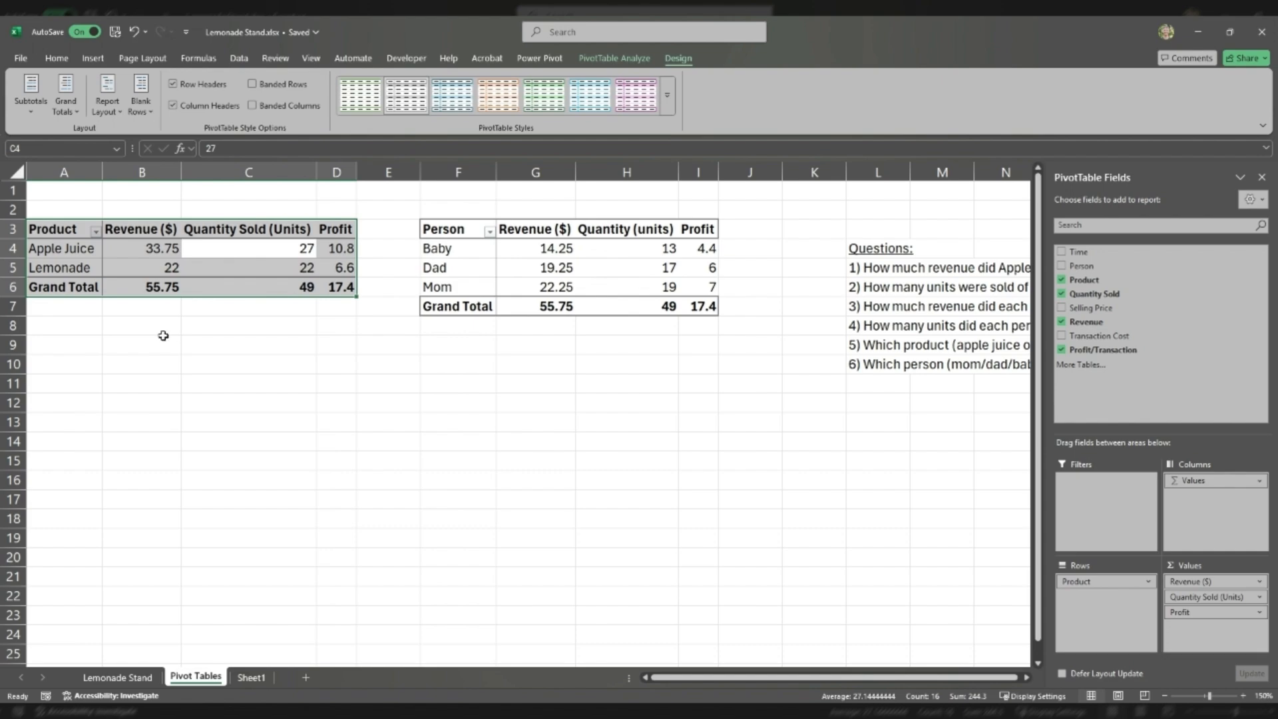
{"action": "key", "text": "ctrl+c"}
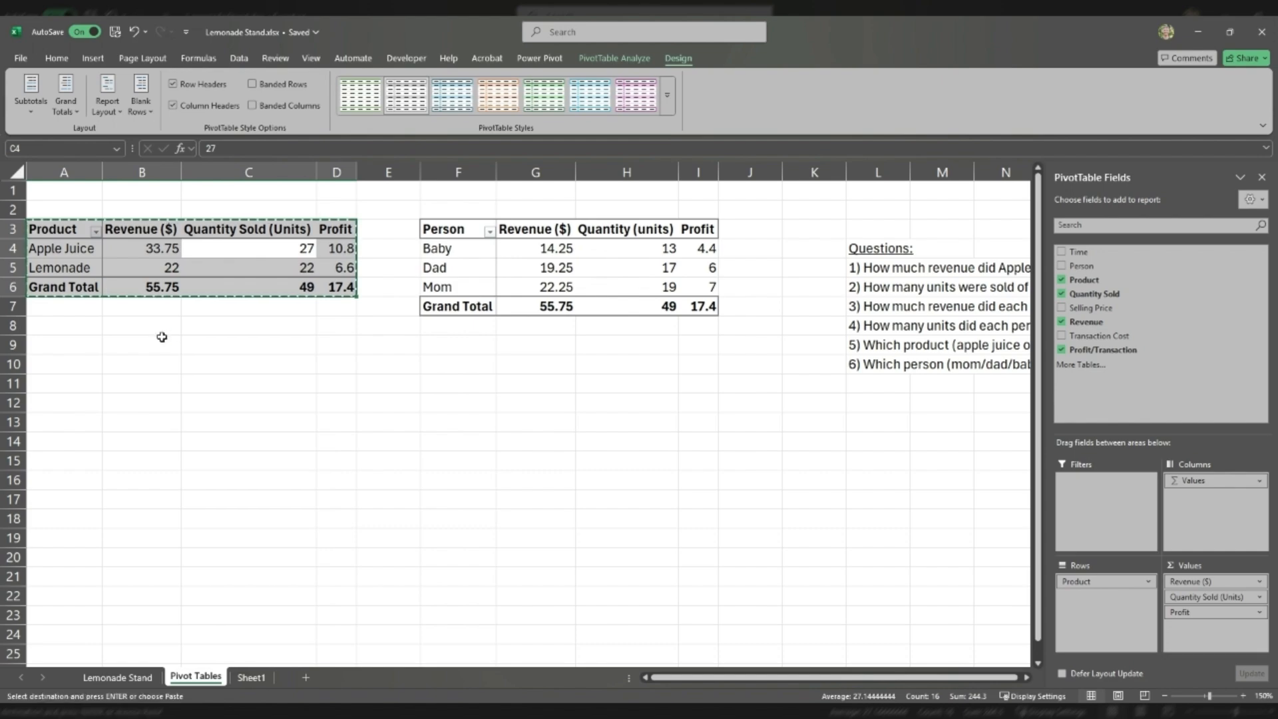
{"action": "left_click", "coordinate": [429, 364]}
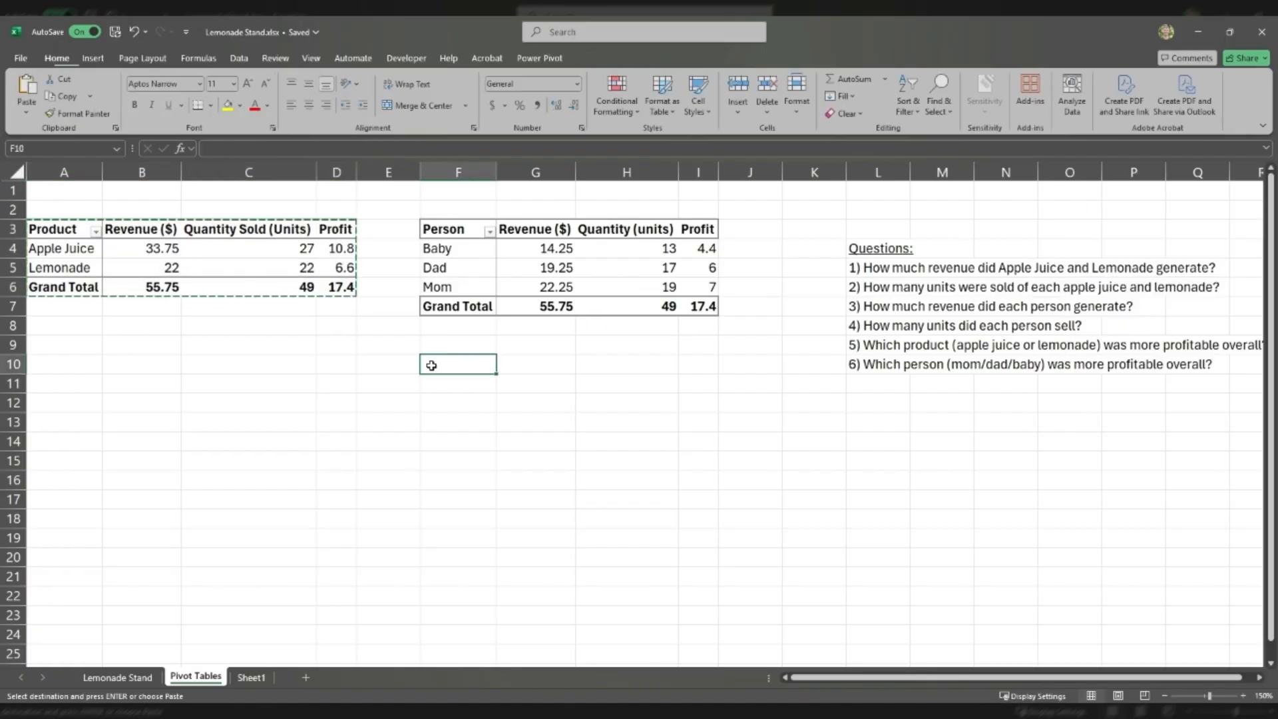
{"action": "key", "text": "ctrl+v"}
- Name the copied PivotTable at F10 Q3Q4Q6 and replace Product with Person in its rows
{"action": "left_click", "coordinate": [507, 400]}
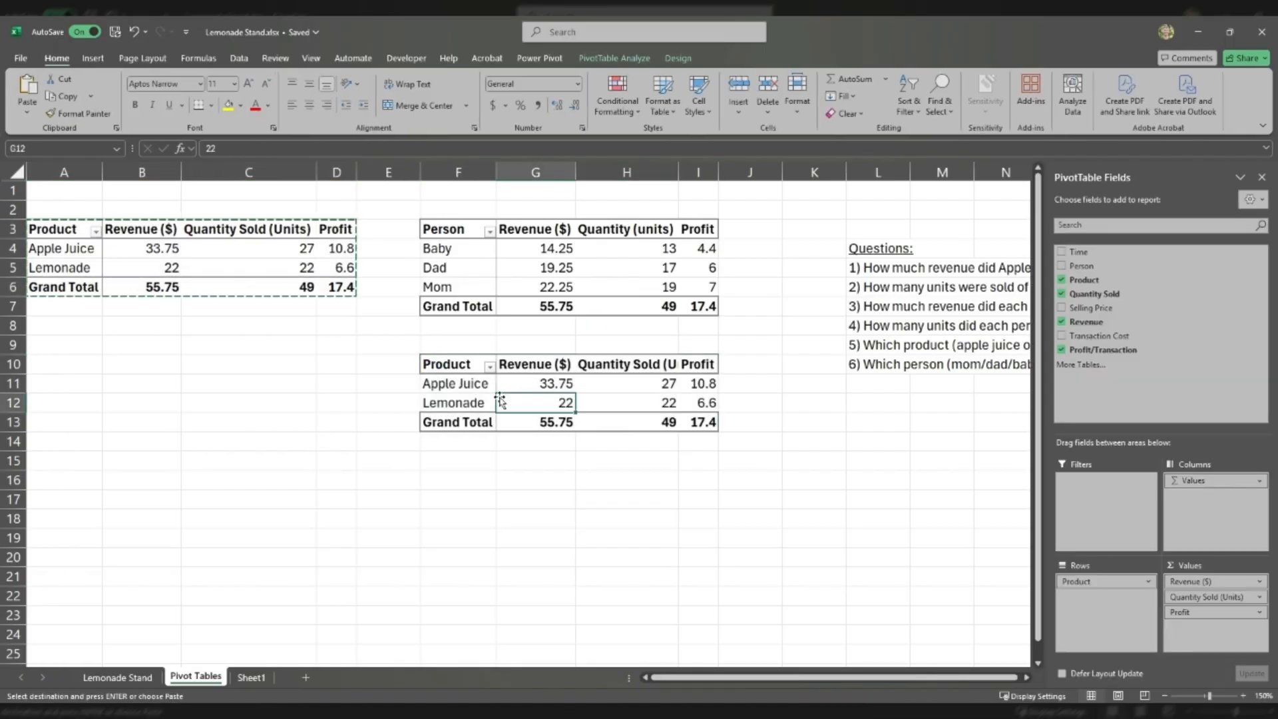
{"action": "left_click", "coordinate": [606, 60]}
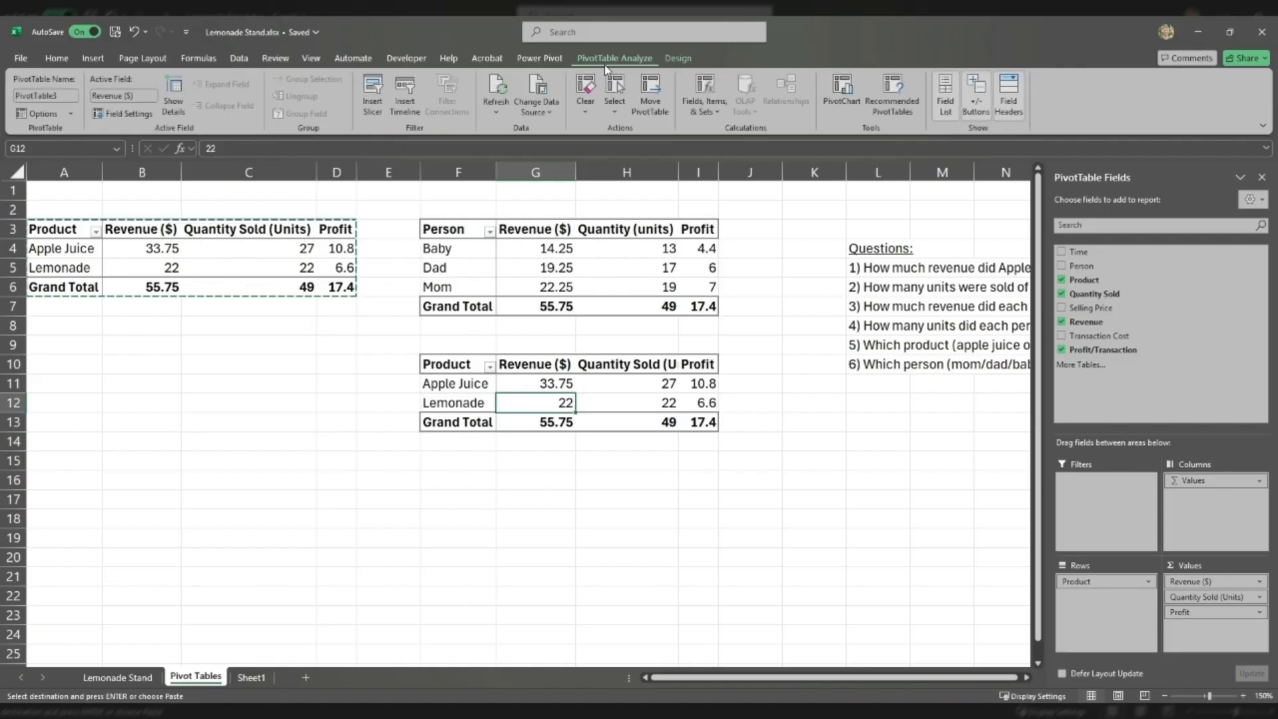
{"action": "left_click", "coordinate": [60, 94]}
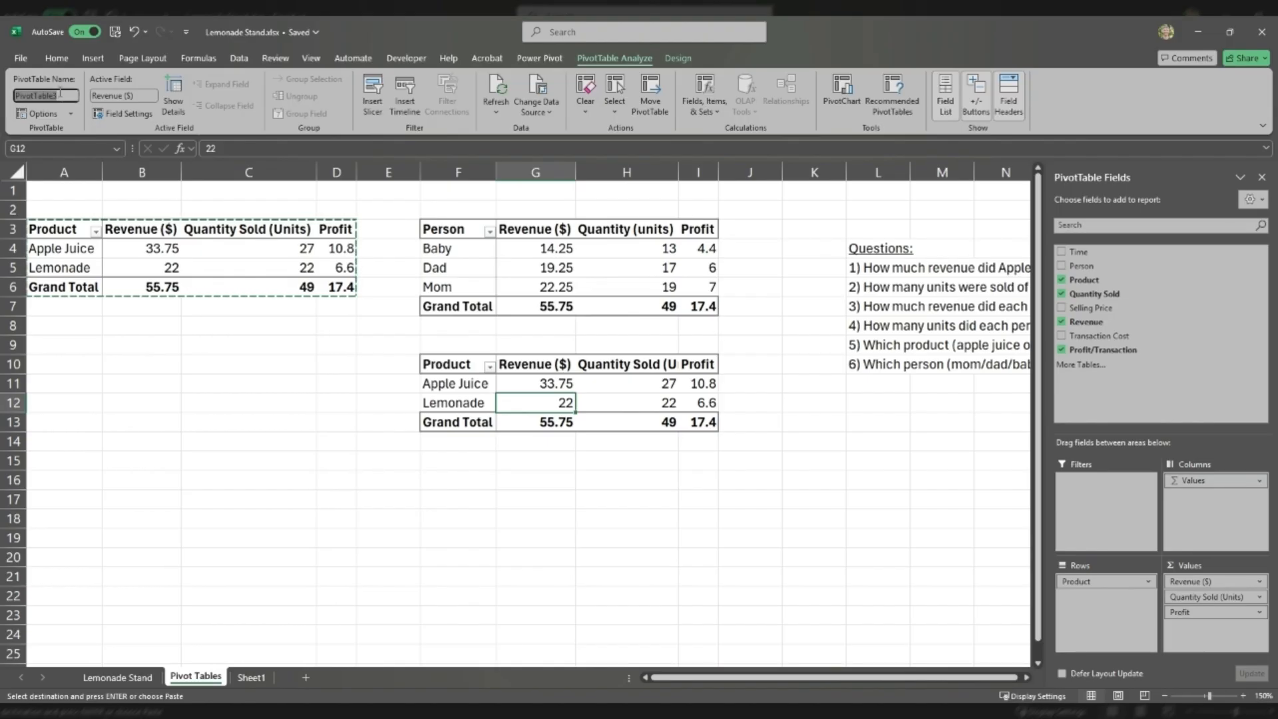
{"action": "type", "text": "Q3Q4Q6"}
{"action": "key", "text": "Return"}
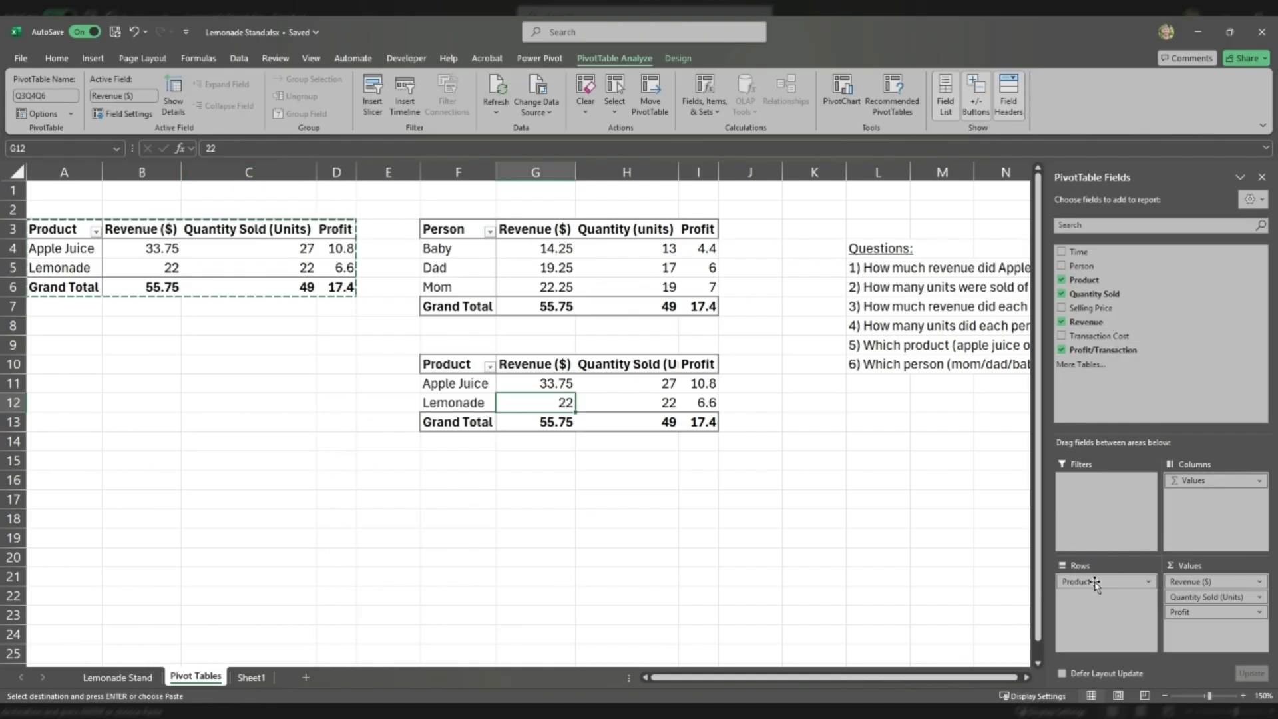
{"action": "left_click_drag", "start_coordinate": [1091, 583], "coordinate": [936, 532]}
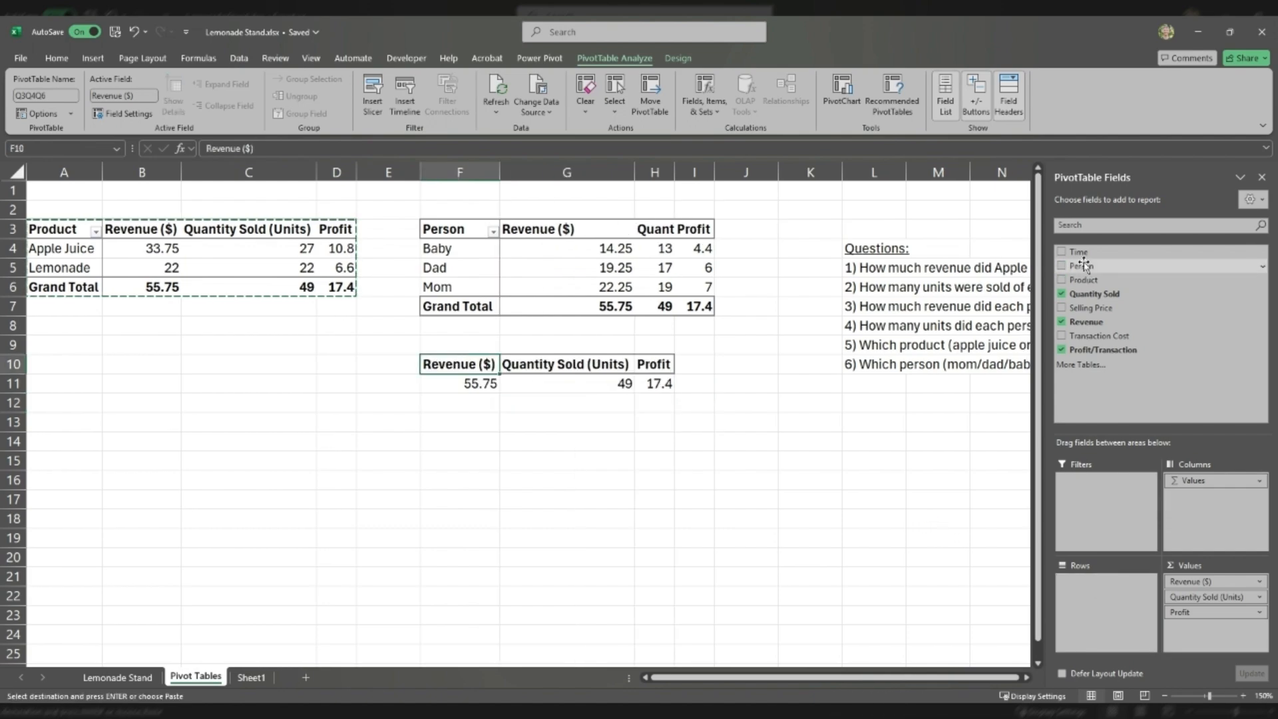
{"action": "left_click_drag", "start_coordinate": [1082, 266], "coordinate": [1104, 587]}
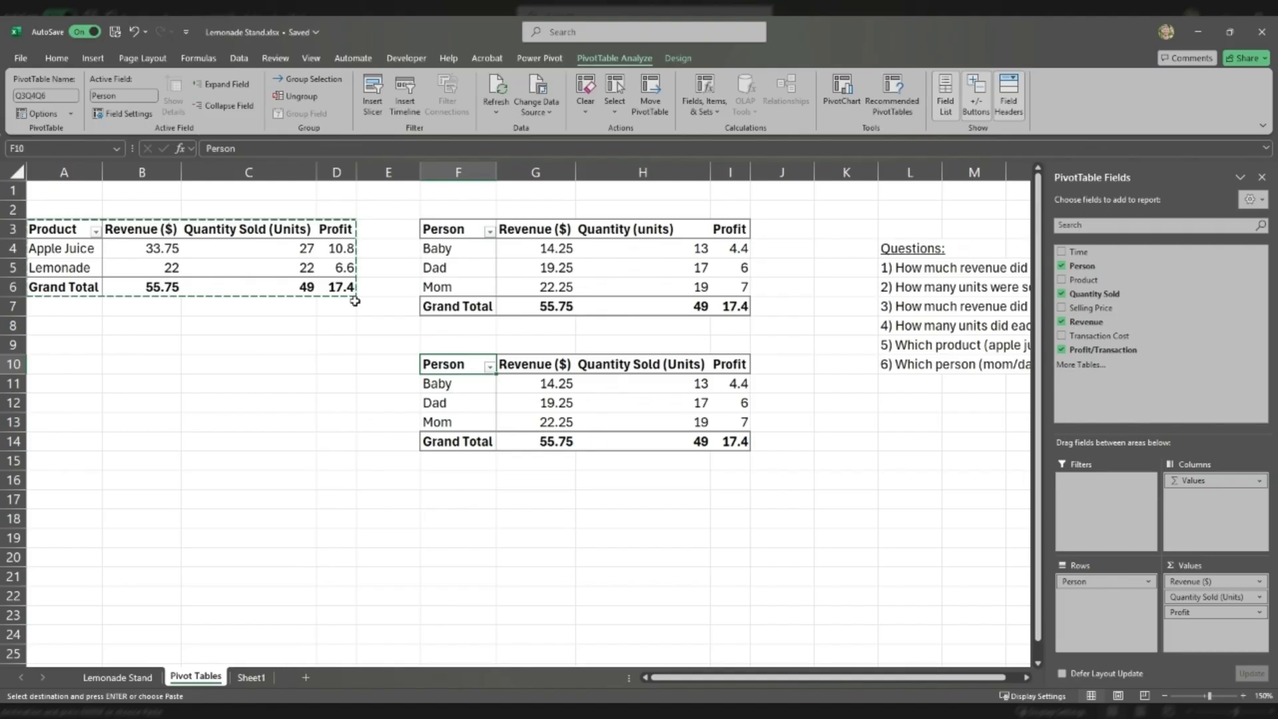
- Paste another copy of the product PivotTable at cell A10 and add Person below Product in its rows
{"action": "left_click", "coordinate": [297, 265]}
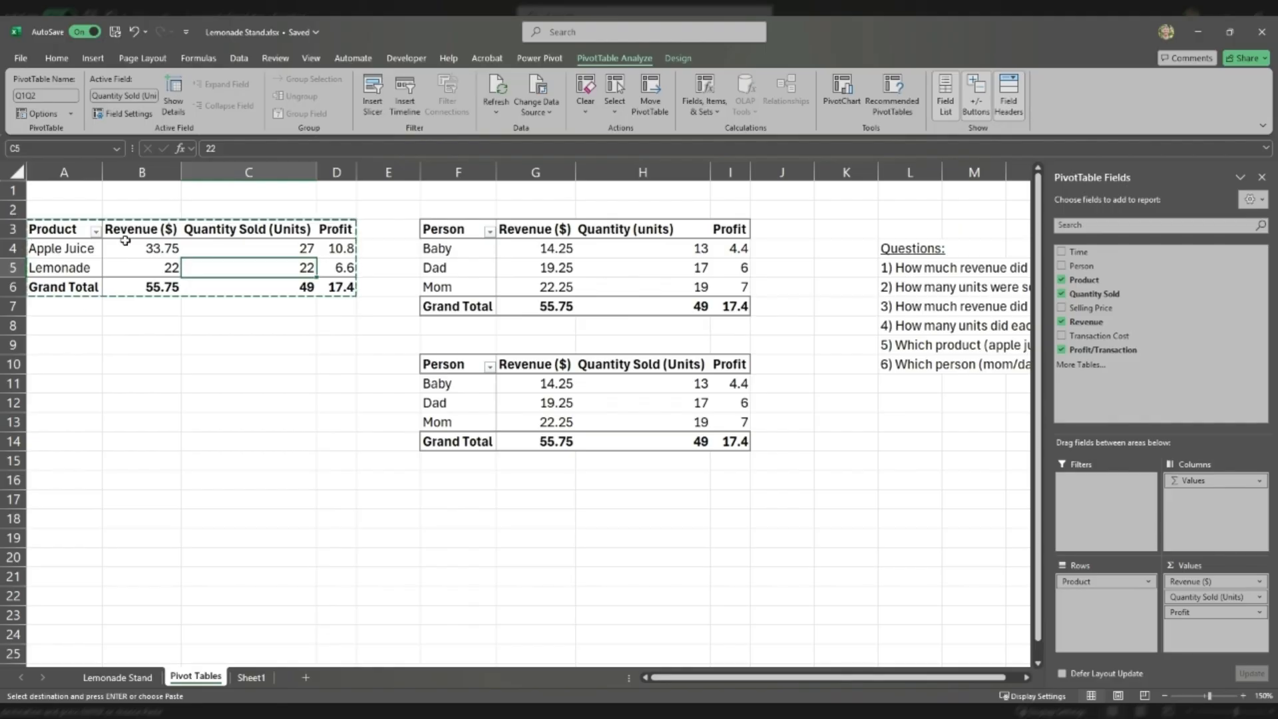
{"action": "left_click", "coordinate": [76, 366]}
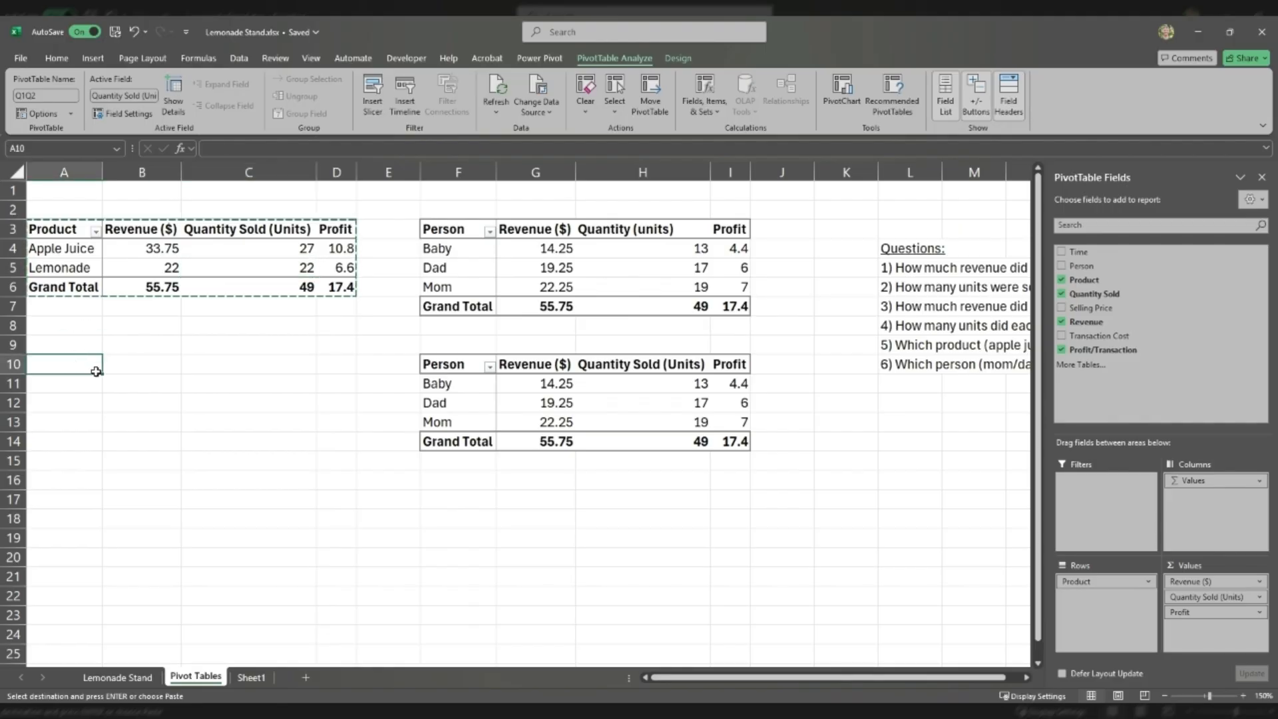
{"action": "key", "text": "ctrl+v"}
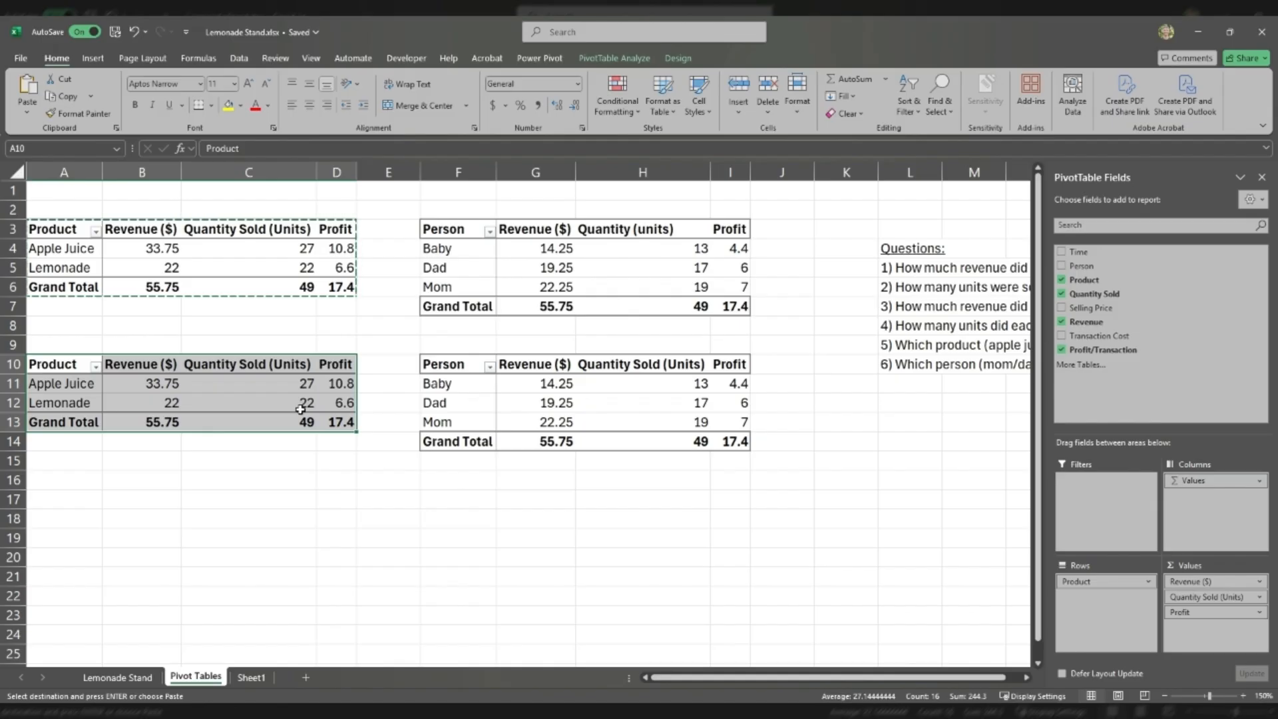
{"action": "left_click", "coordinate": [258, 400]}
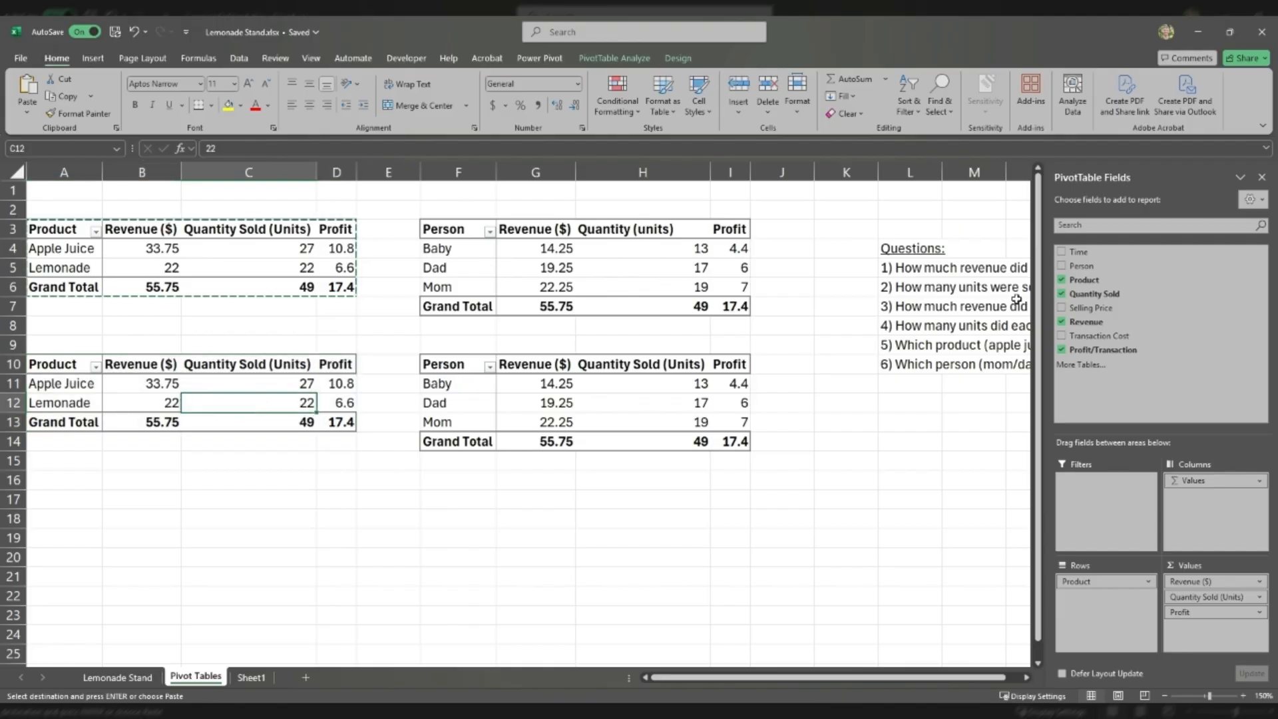
{"action": "left_click_drag", "start_coordinate": [1084, 268], "coordinate": [1086, 612]}
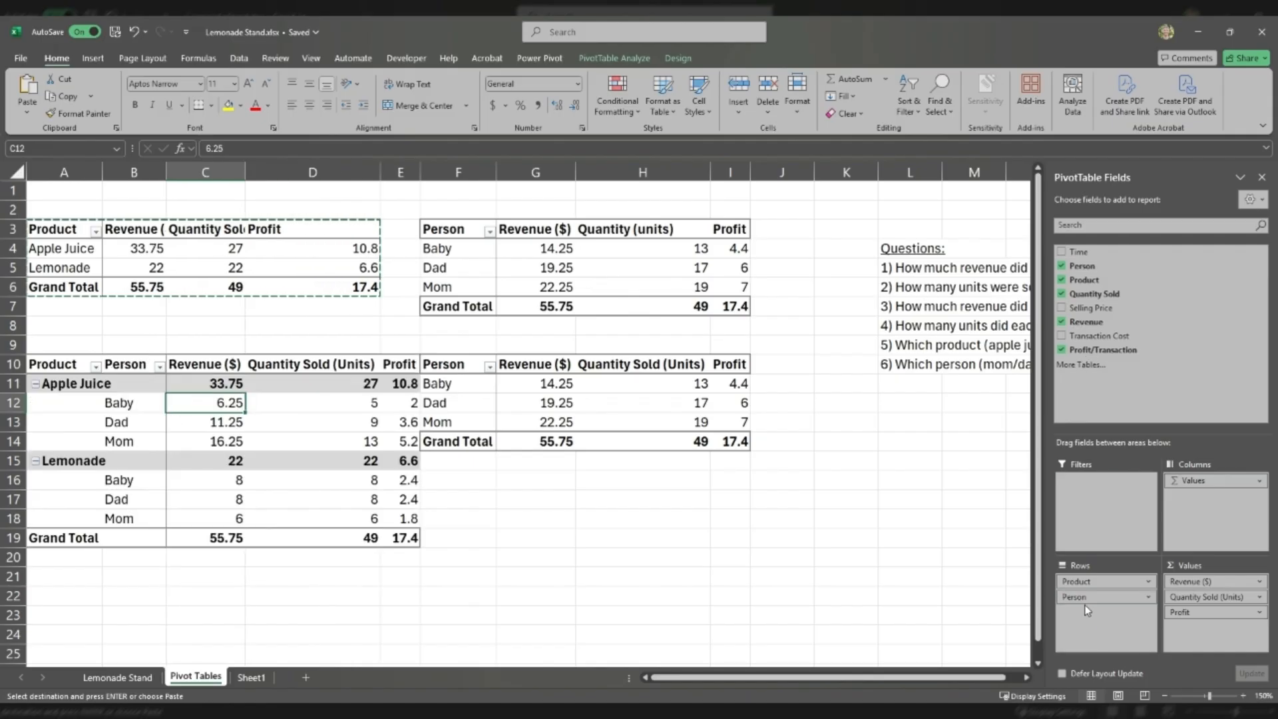
- Insert an empty column before column F to separate the side-by-side PivotTables
{"action": "left_click", "coordinate": [485, 171]}
{"action": "left_click", "coordinate": [532, 294]}
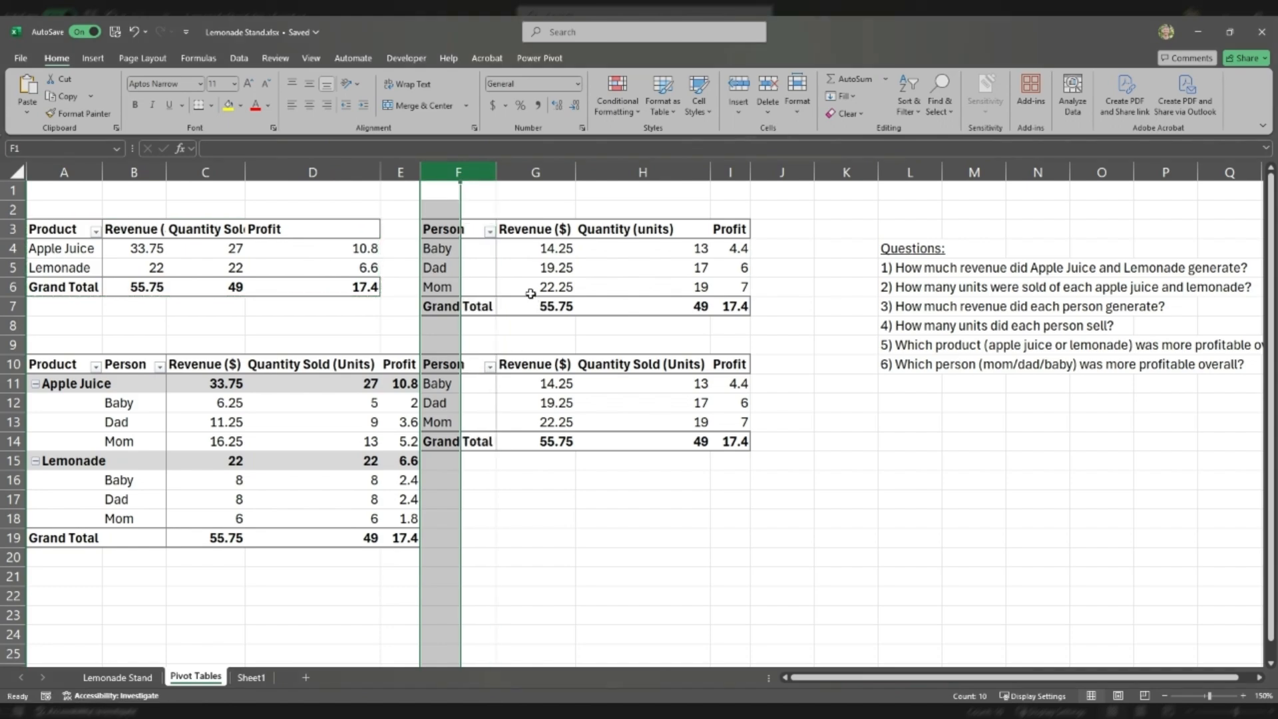
{"action": "left_click", "coordinate": [111, 400]}
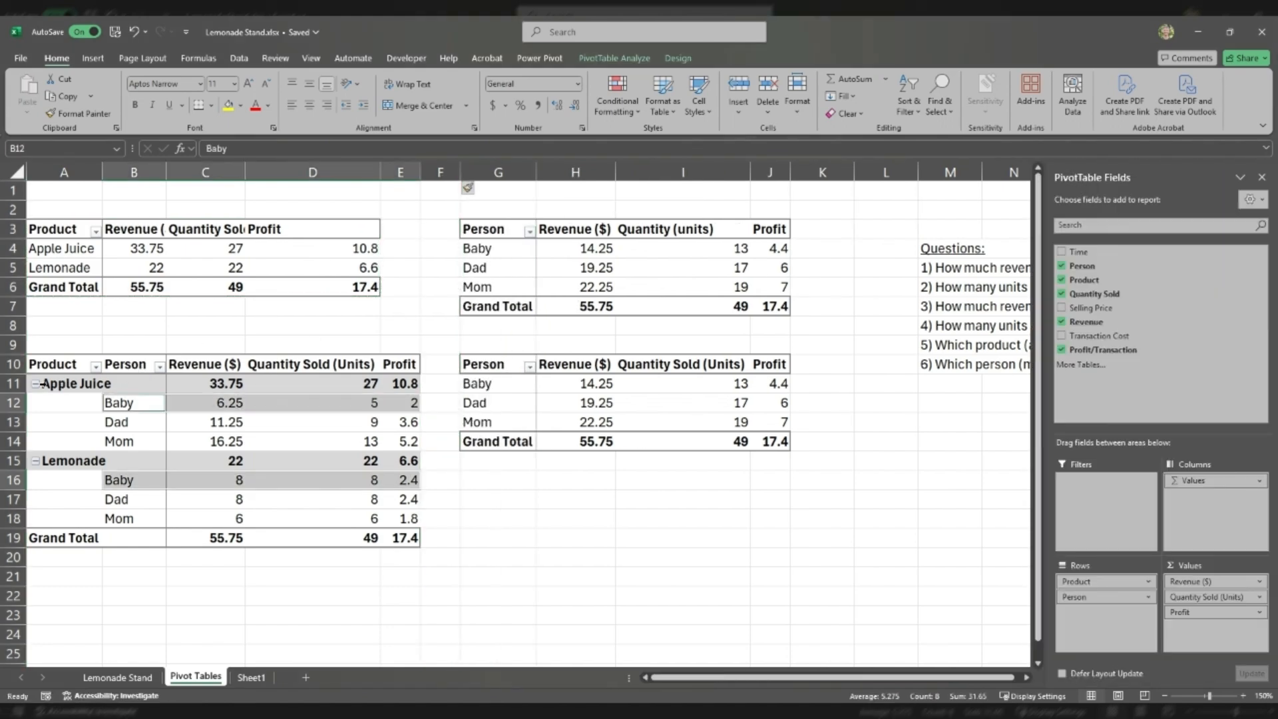
- Collapse the Apple Juice group in the PivotTable at A10 and expand it again
{"action": "left_click", "coordinate": [35, 385]}
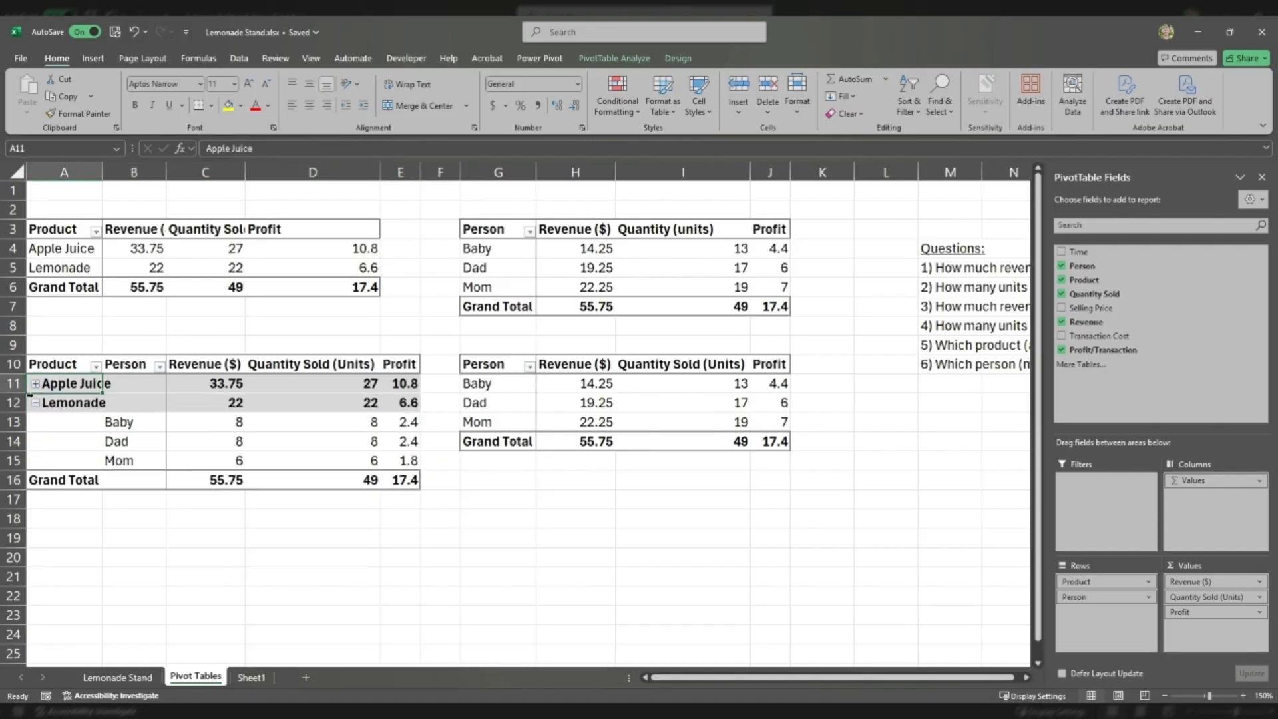
{"action": "left_click", "coordinate": [34, 402]}
{"action": "left_click", "coordinate": [32, 401]}
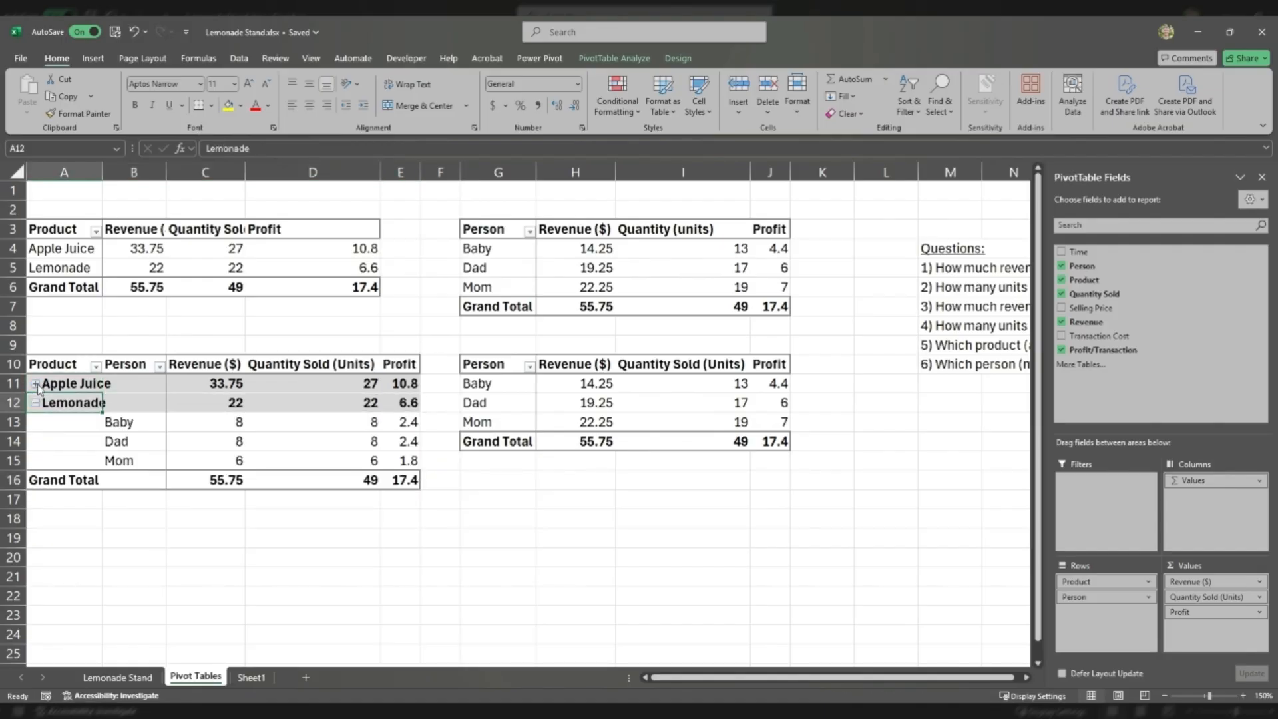
{"action": "left_click", "coordinate": [35, 384]}
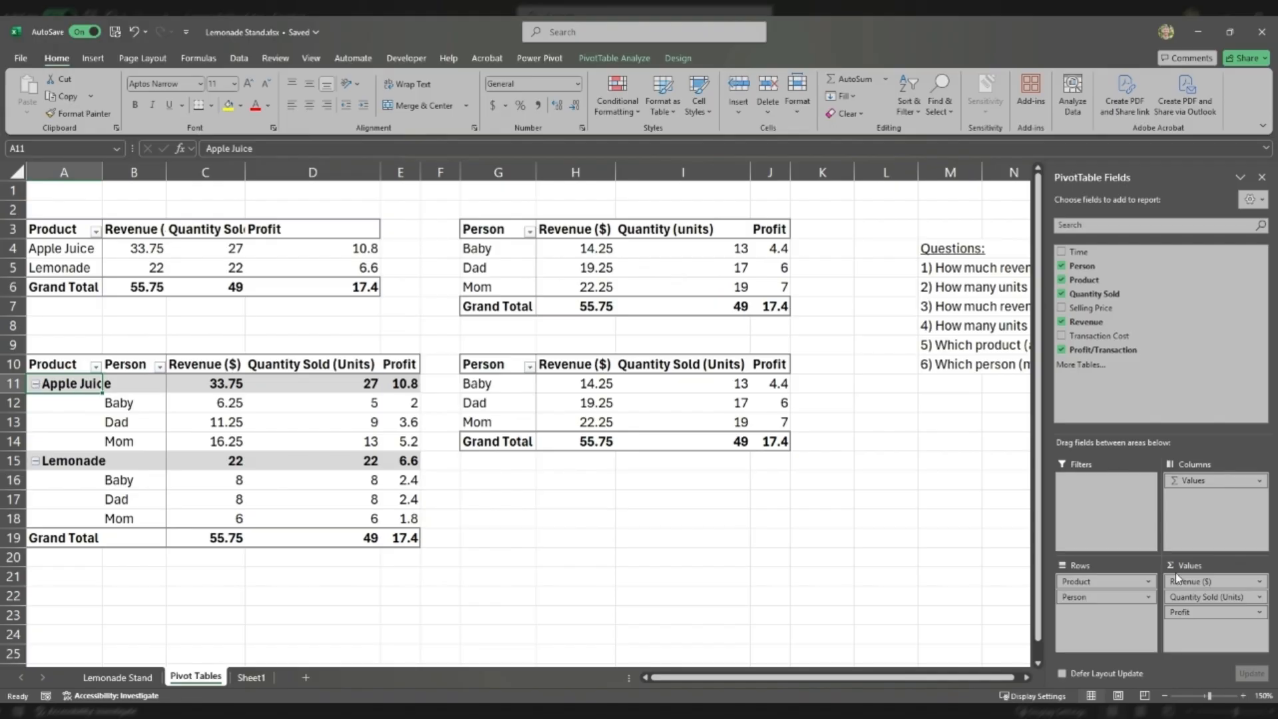
- Try Person above Product in the rows of the A10 PivotTable, and restore Product as the outer field
{"action": "left_click_drag", "start_coordinate": [1098, 600], "coordinate": [1103, 579]}
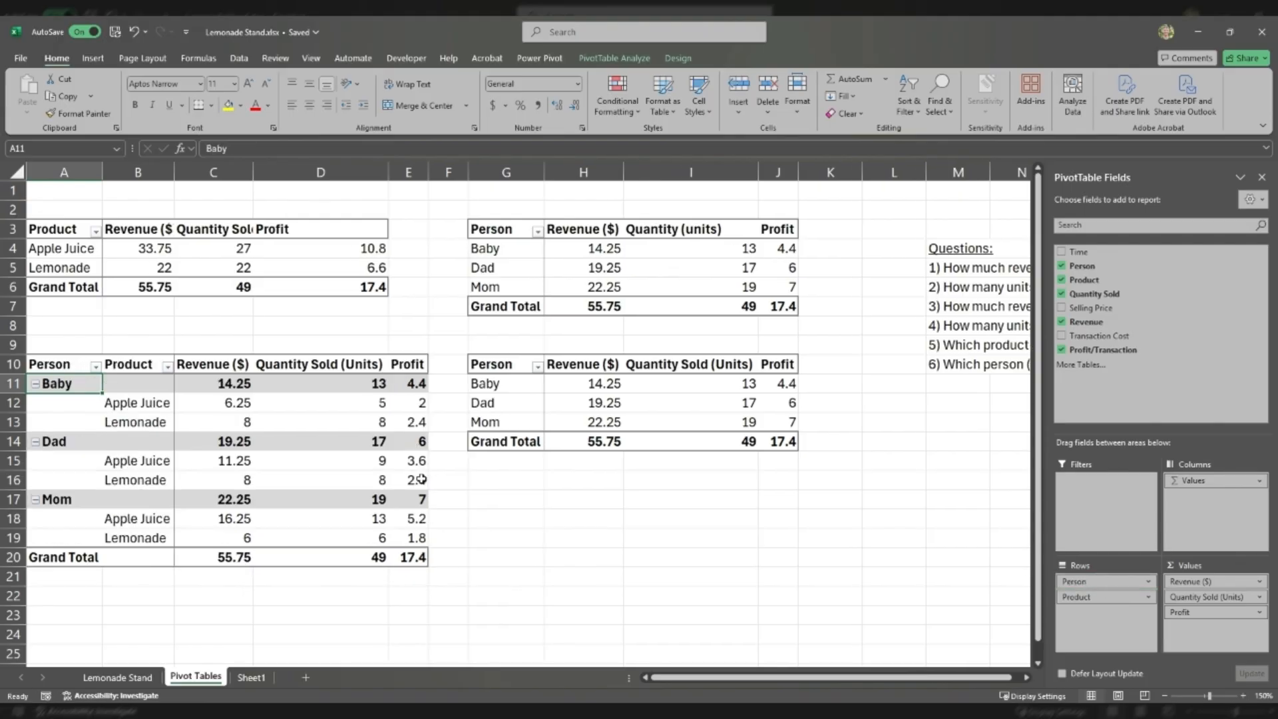
{"action": "left_click", "coordinate": [239, 462]}
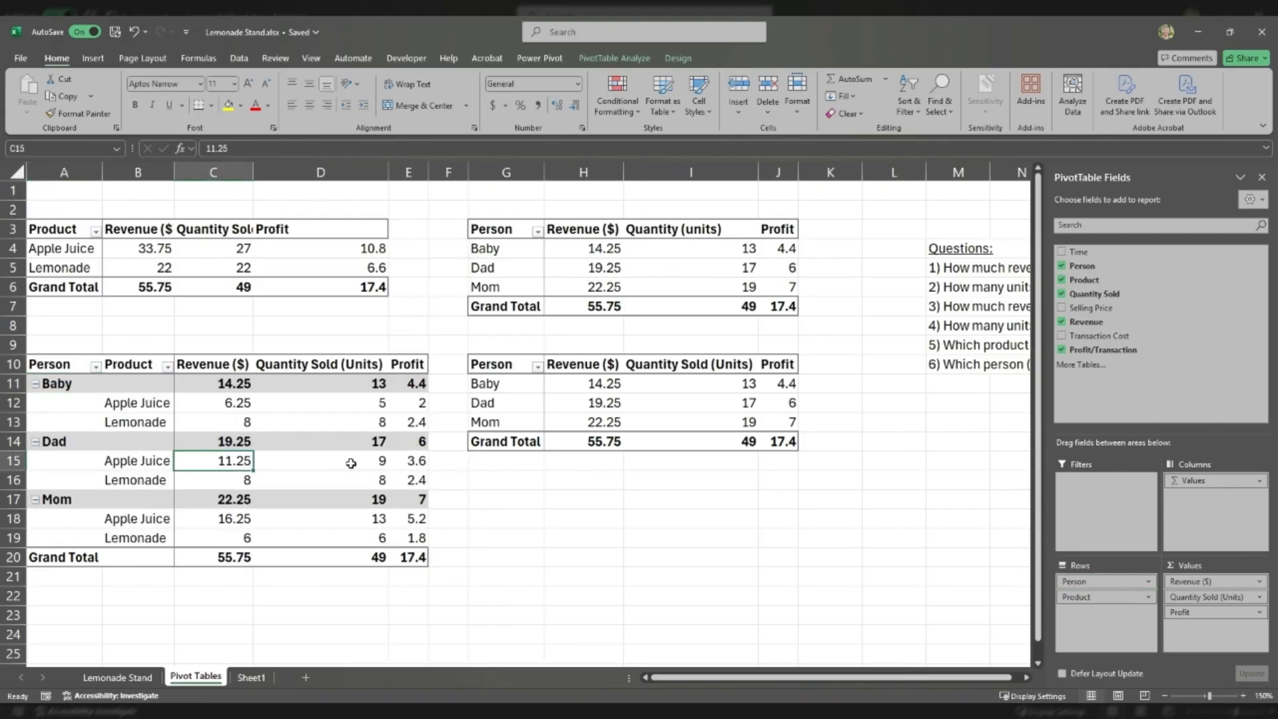
{"action": "left_click_drag", "start_coordinate": [1079, 594], "coordinate": [1084, 577]}
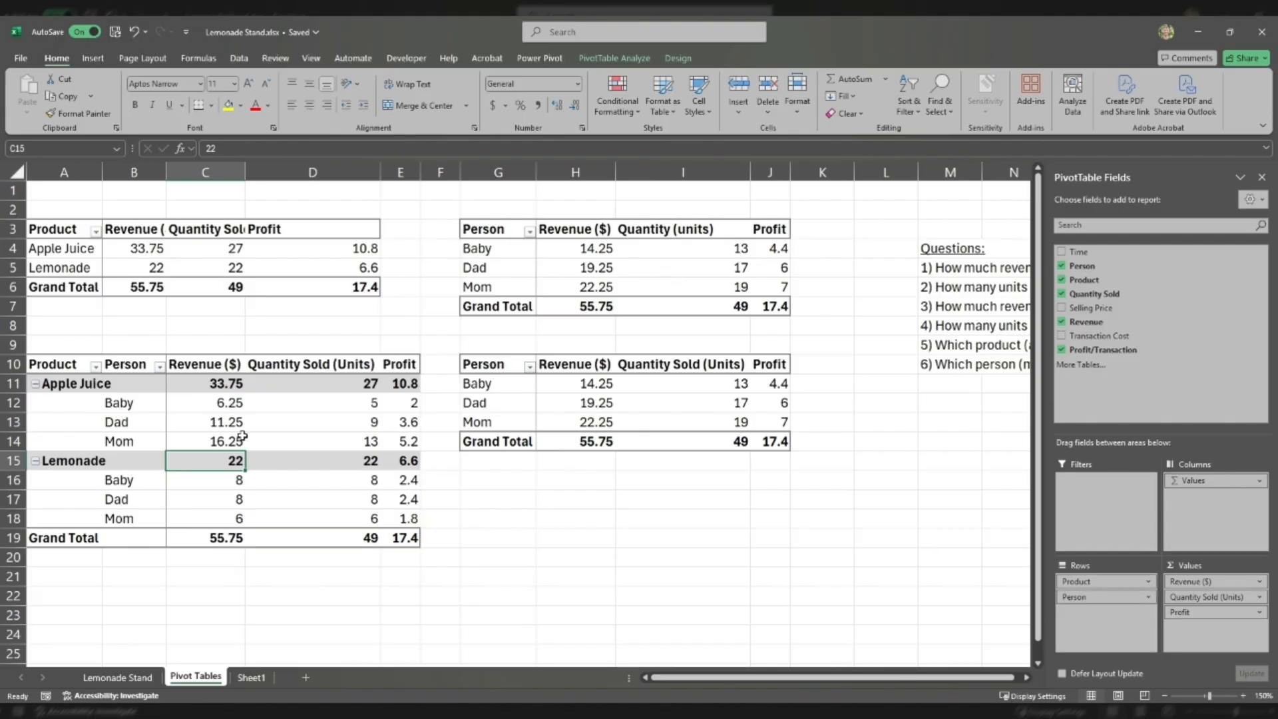
- Try subtotals at the bottom of each group and no subtotals in the A10 PivotTable, and restore them to the top
{"action": "left_click_drag", "start_coordinate": [205, 385], "coordinate": [407, 386]}
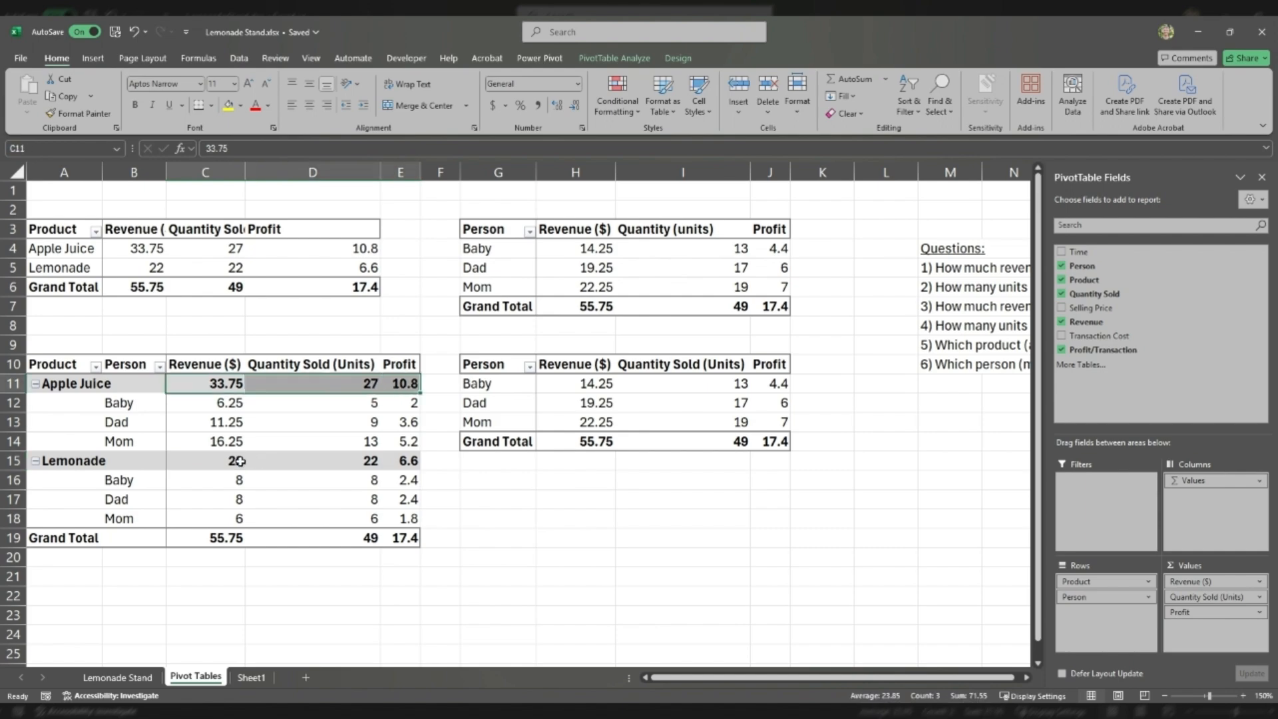
{"action": "left_click_drag", "start_coordinate": [239, 461], "coordinate": [403, 460]}
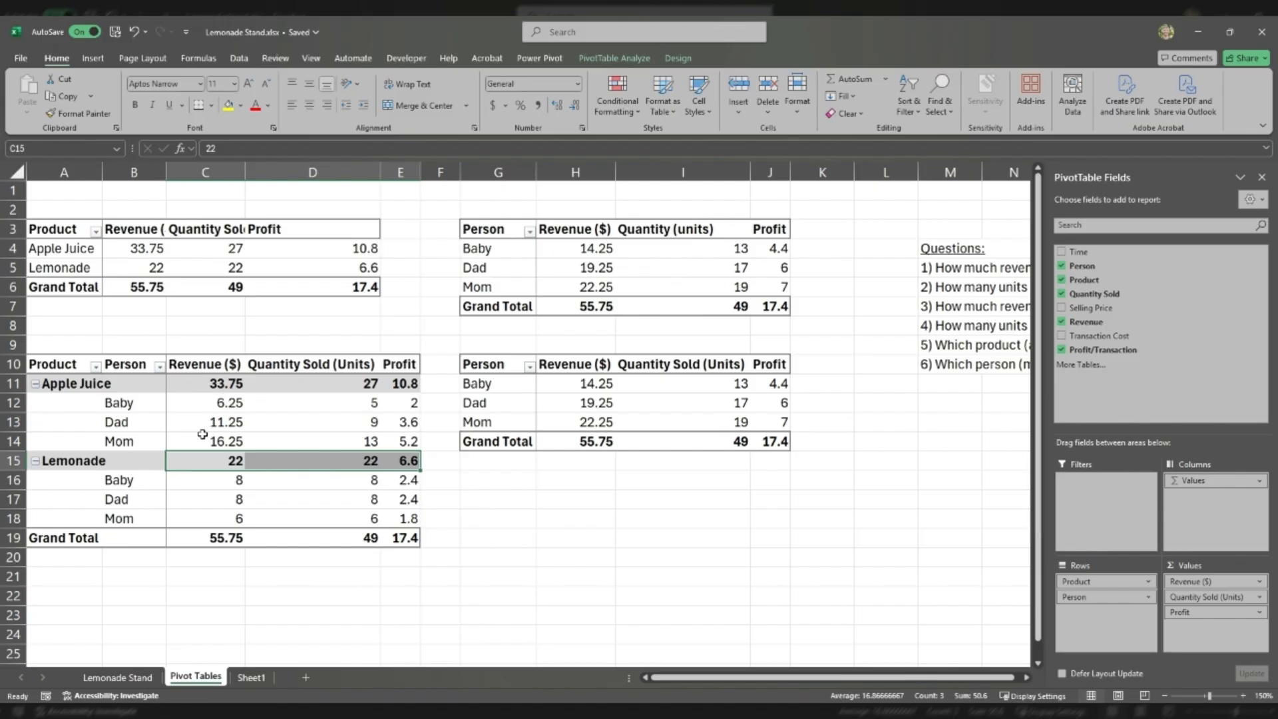
{"action": "left_click_drag", "start_coordinate": [205, 435], "coordinate": [212, 405]}
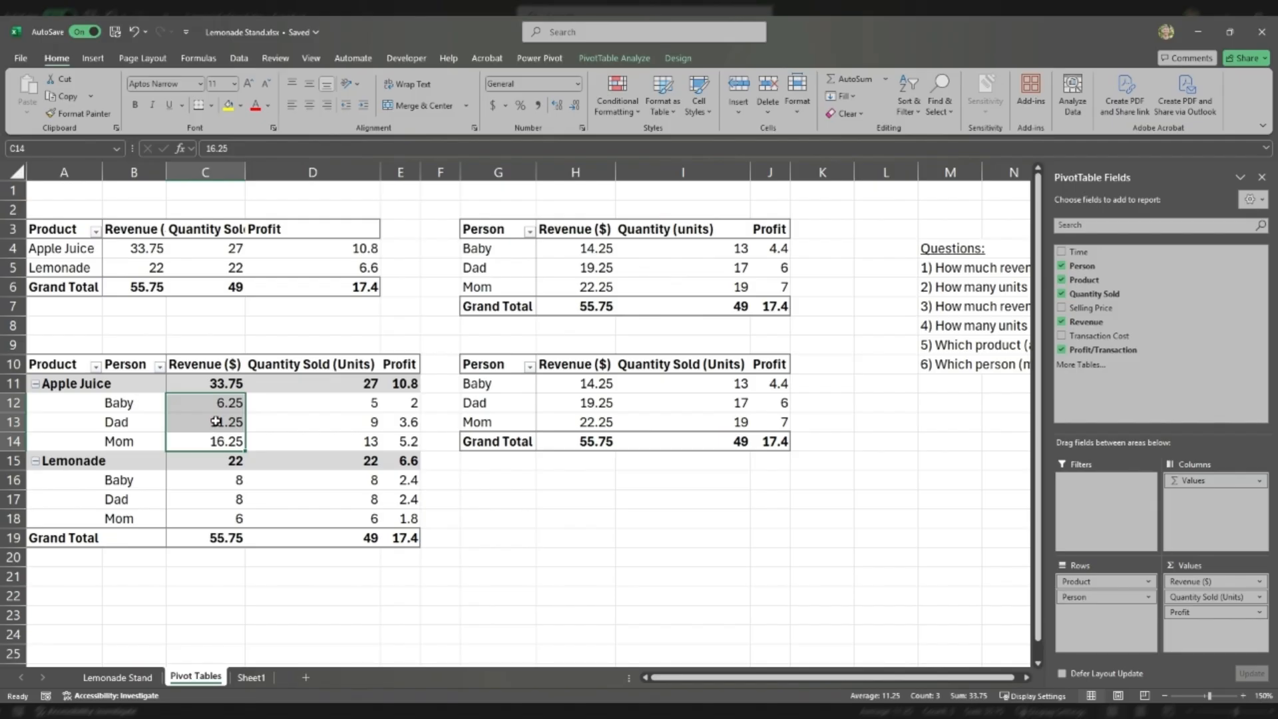
{"action": "left_click", "coordinate": [217, 384]}
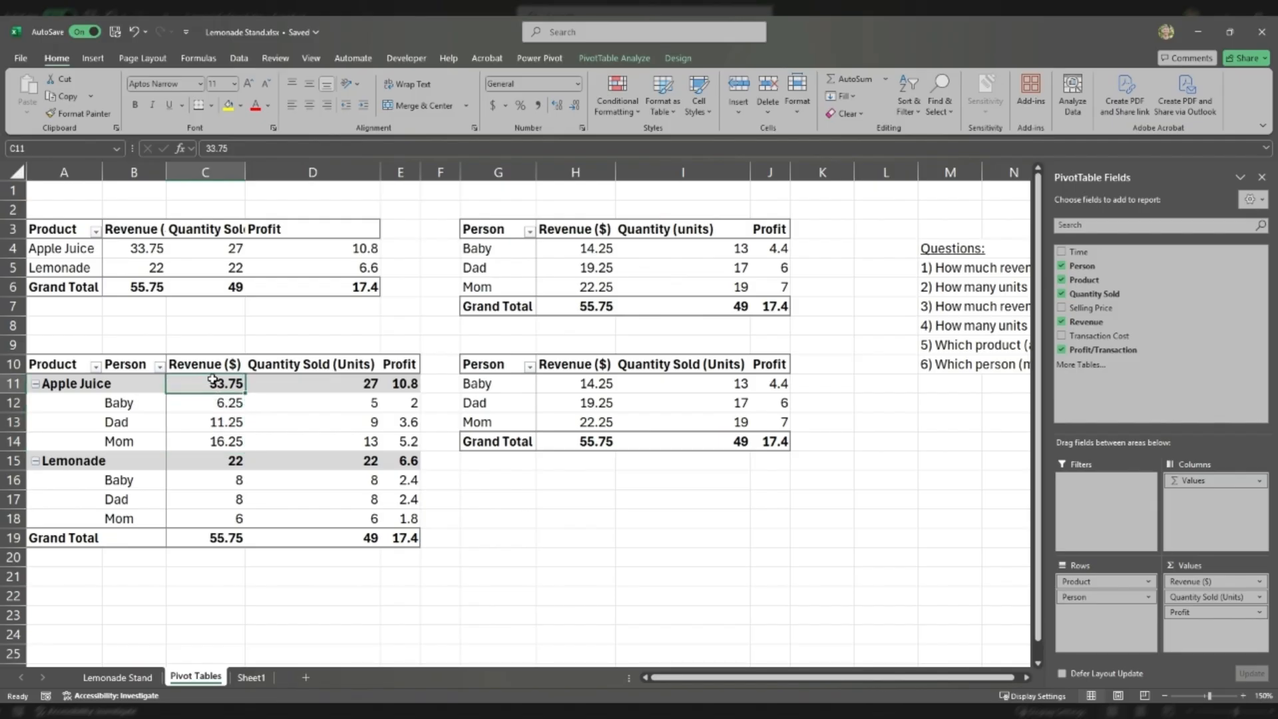
{"action": "left_click", "coordinate": [677, 59]}
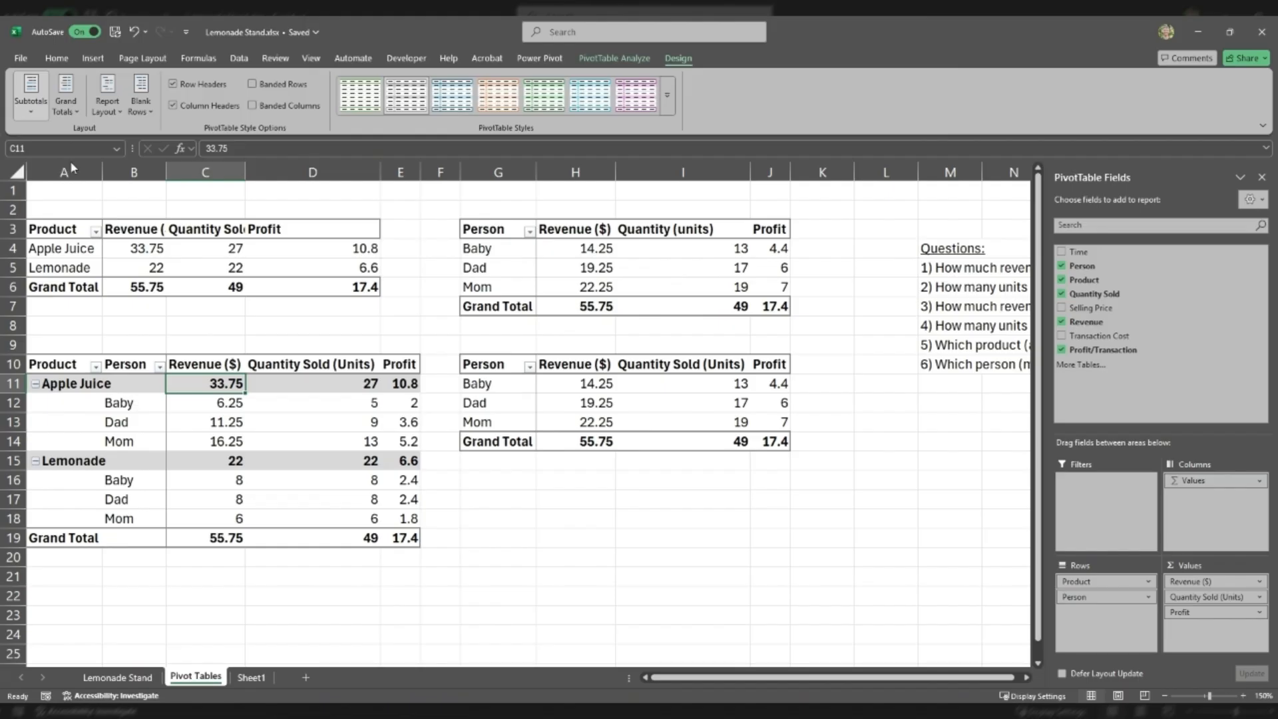
{"action": "left_click", "coordinate": [105, 165]}
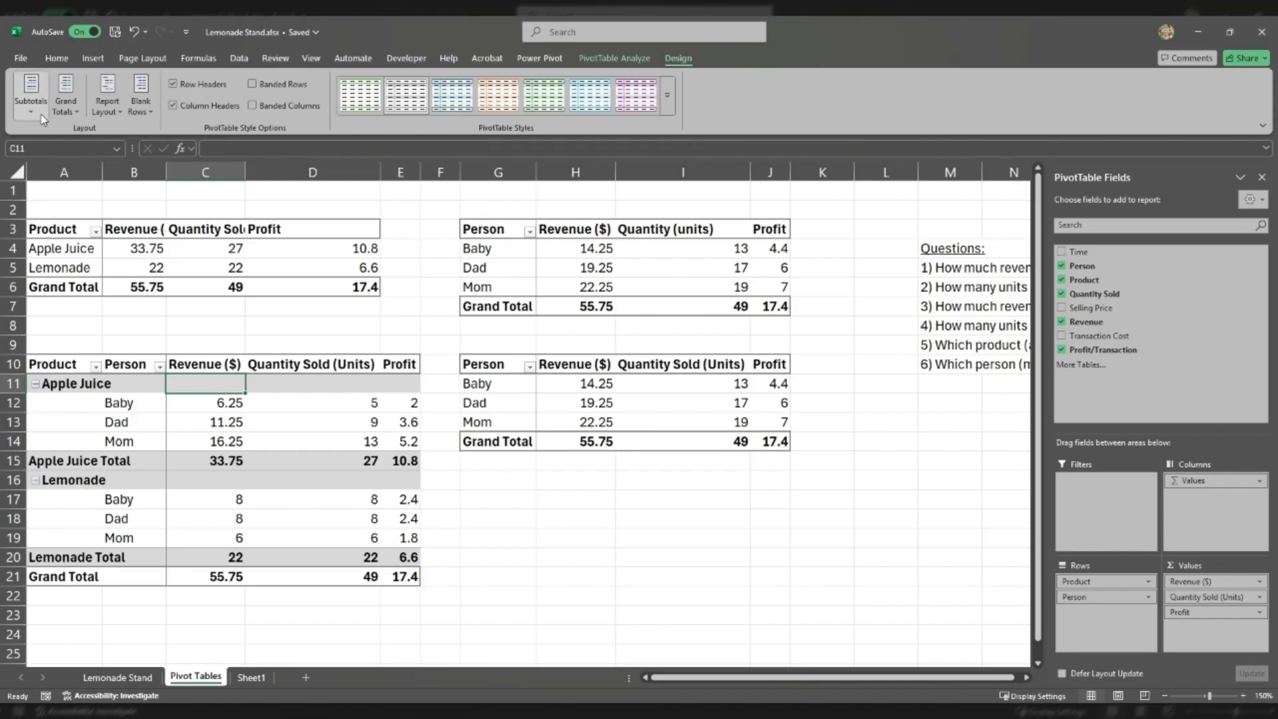
{"action": "left_click", "coordinate": [79, 141]}
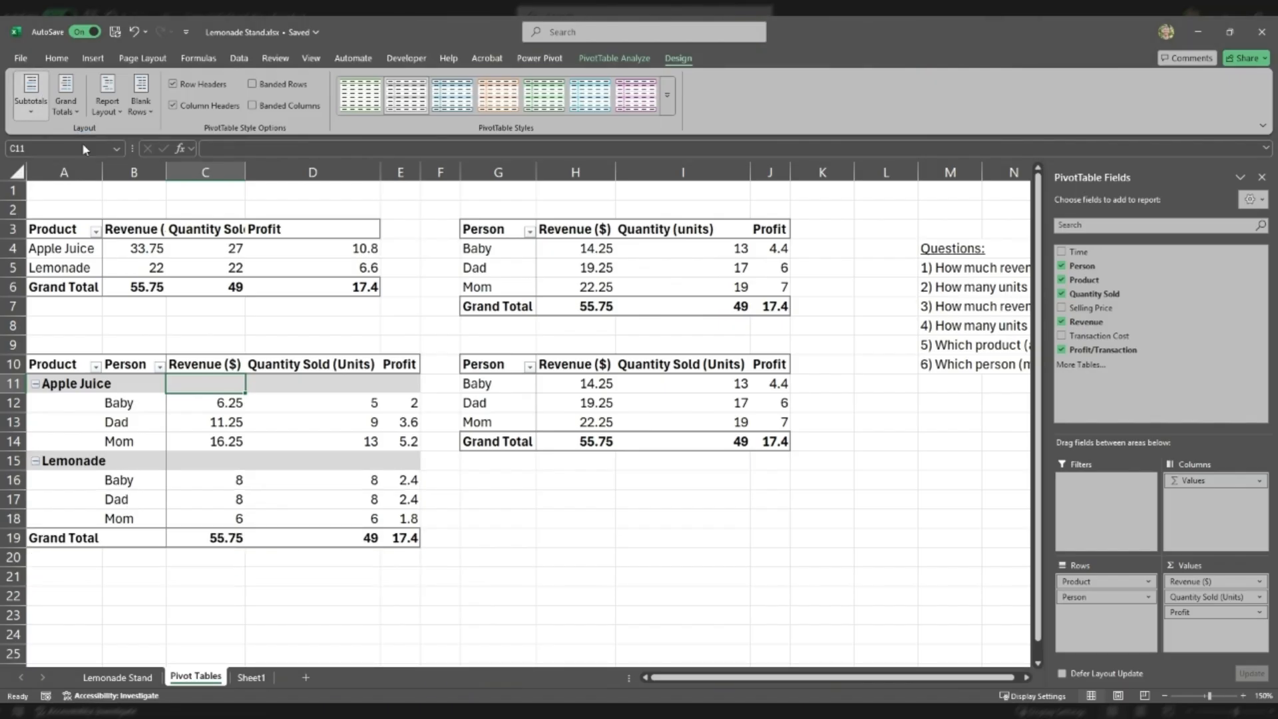
{"action": "left_click", "coordinate": [103, 188]}
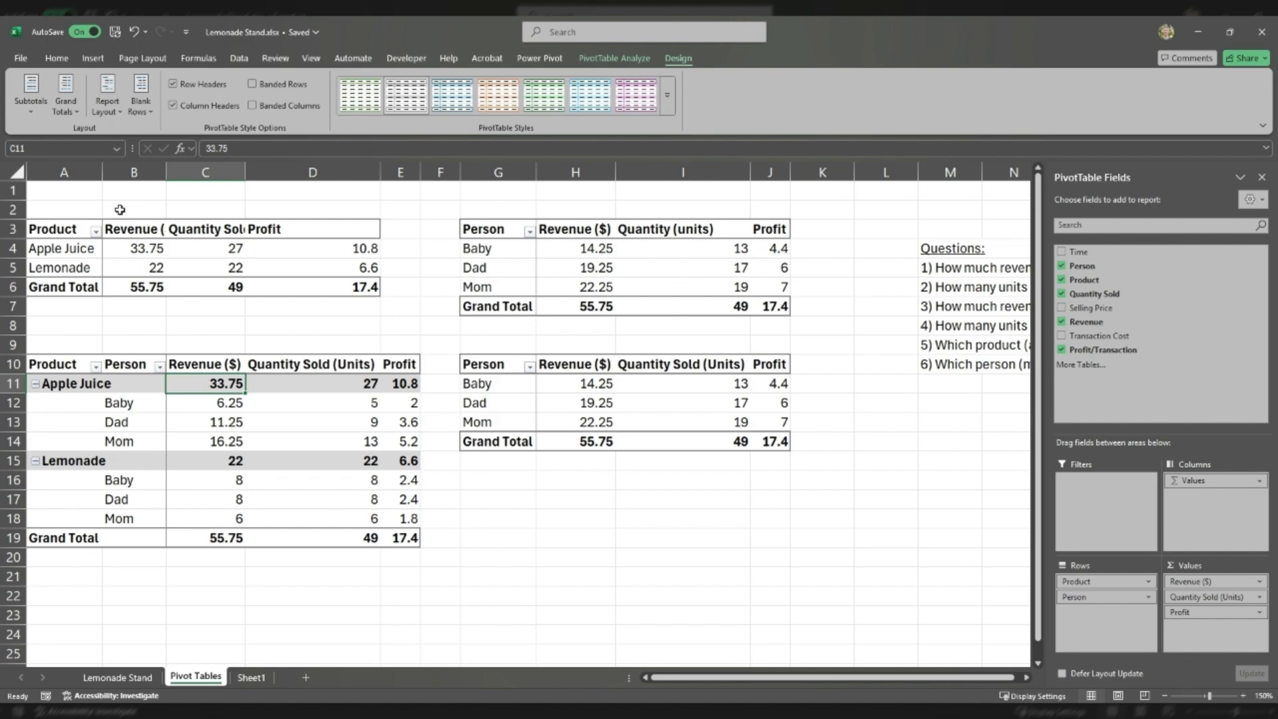
- Insert a blank line after each product group in the A10 PivotTable and remove it again
{"action": "left_click", "coordinate": [162, 138]}
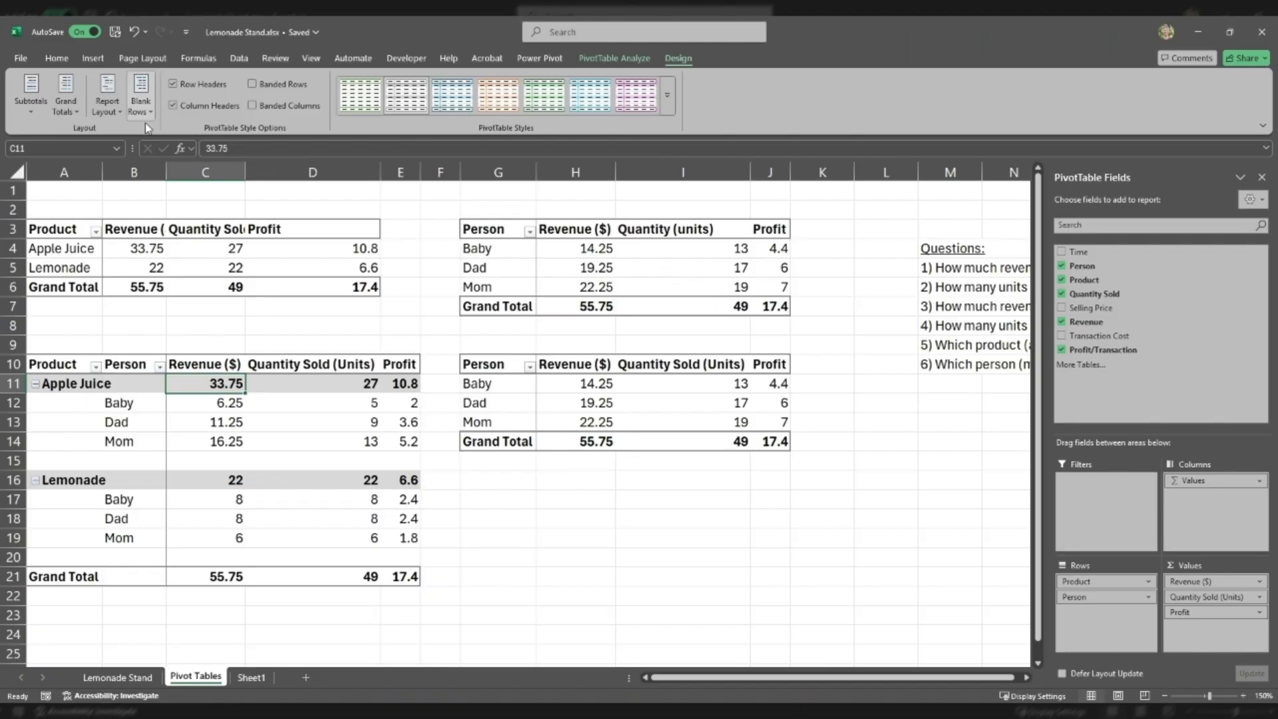
{"action": "left_click", "coordinate": [181, 166]}
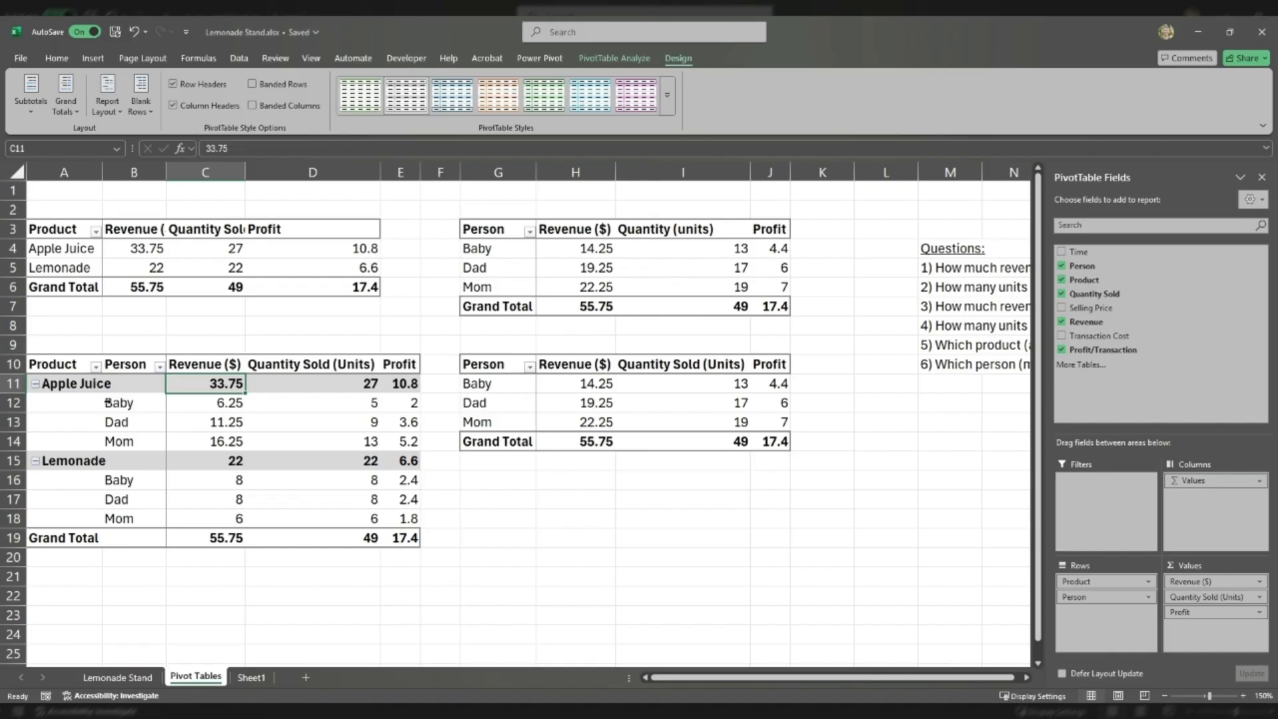
- Collapse the Apple Juice and Lemonade groups in the A10 PivotTable and move Person from its rows to its filters
{"action": "left_click", "coordinate": [36, 385]}
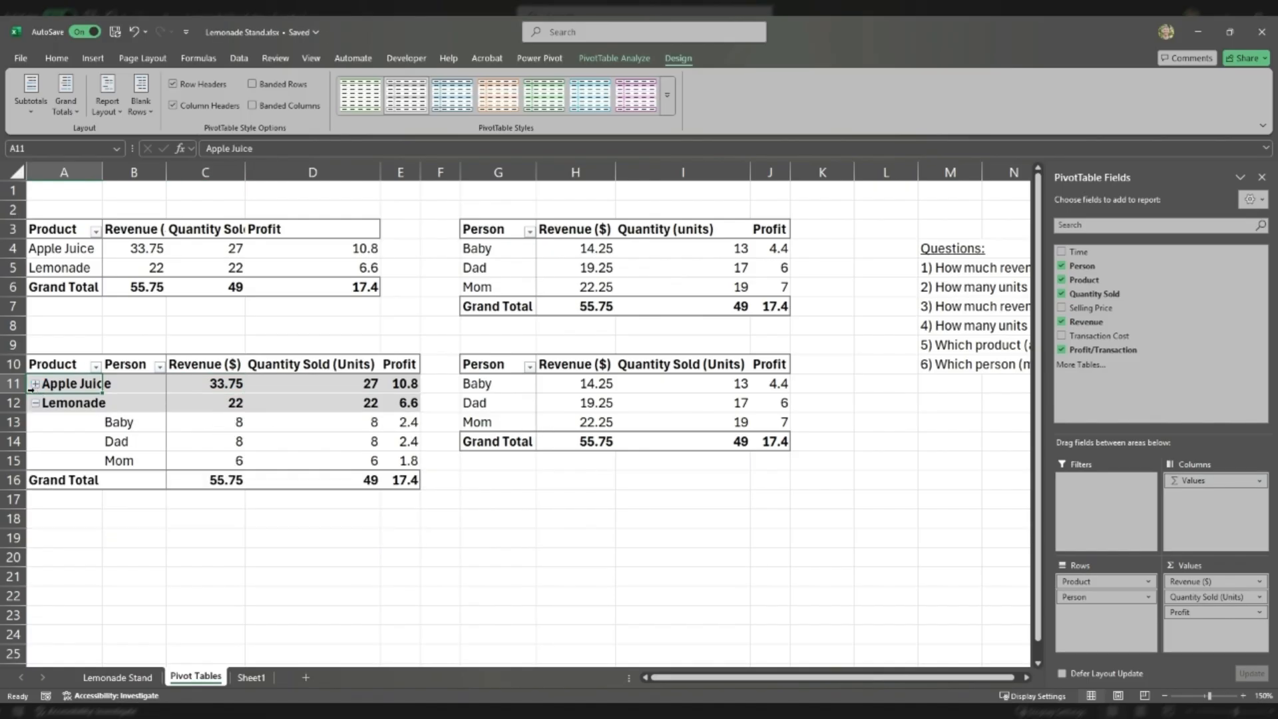
{"action": "left_click", "coordinate": [35, 403]}
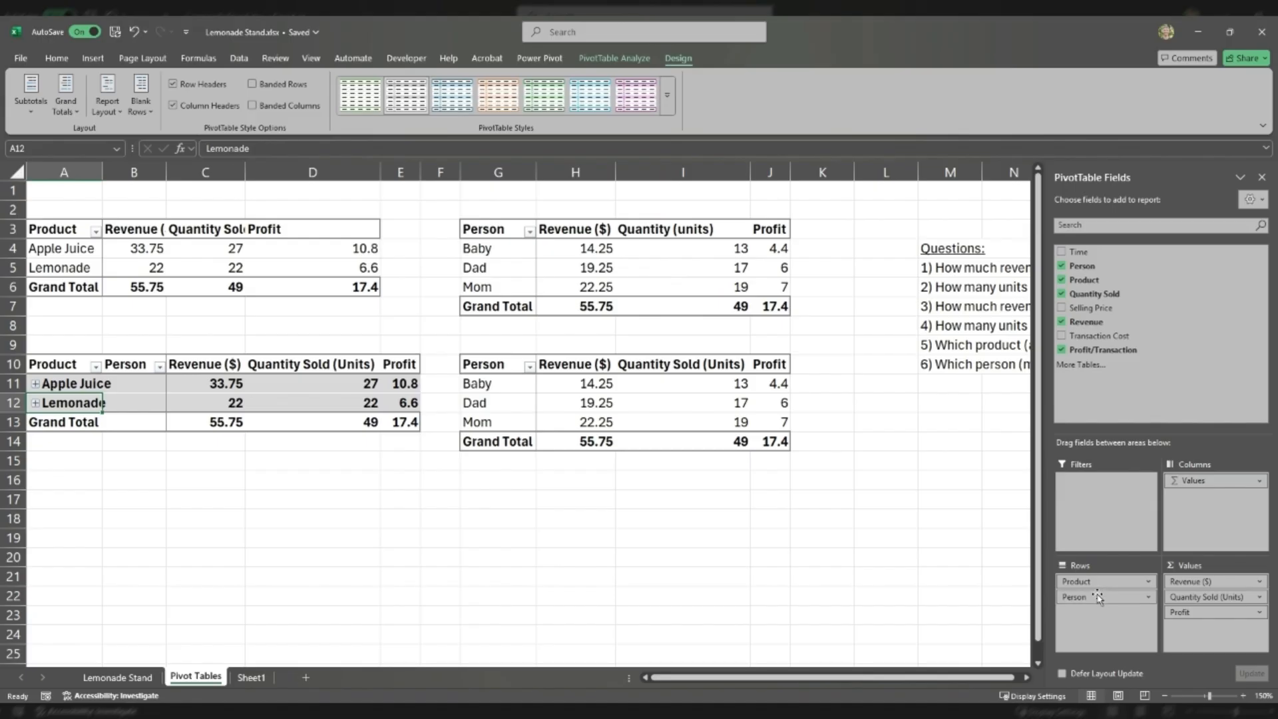
{"action": "left_click_drag", "start_coordinate": [1091, 598], "coordinate": [1105, 522]}
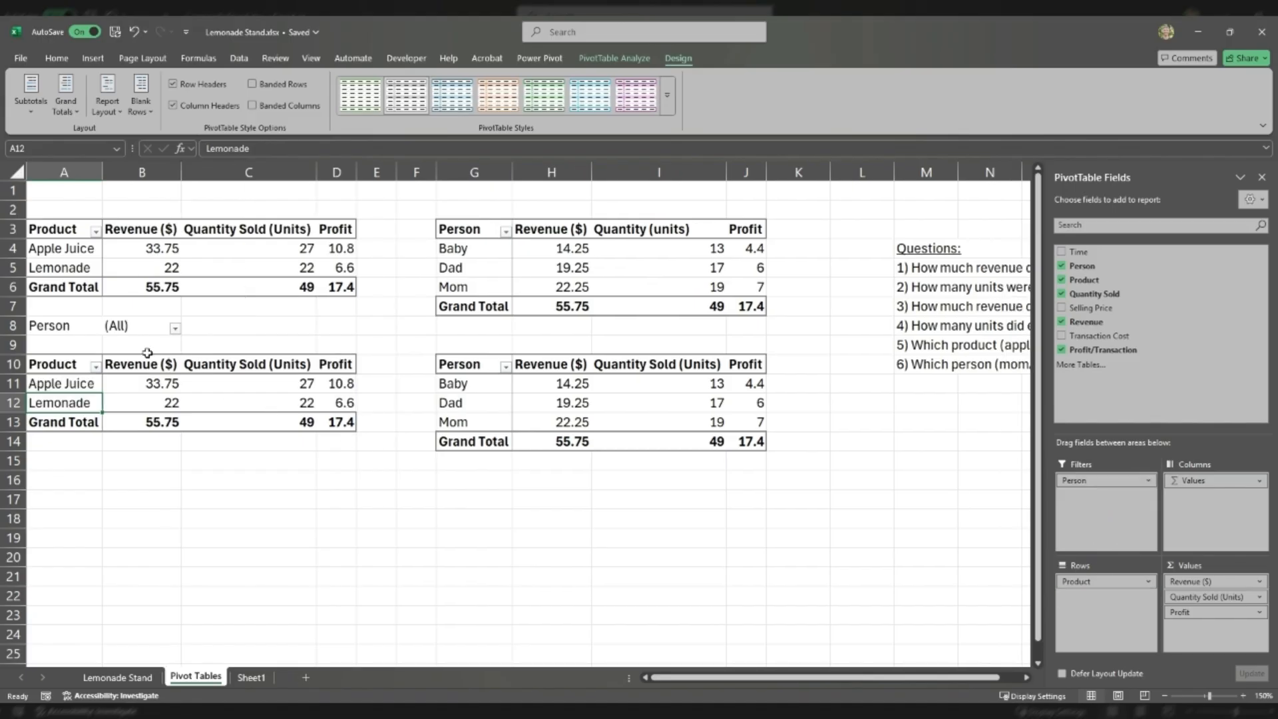
{"action": "left_click", "coordinate": [132, 399]}
{"action": "left_click", "coordinate": [141, 386]}
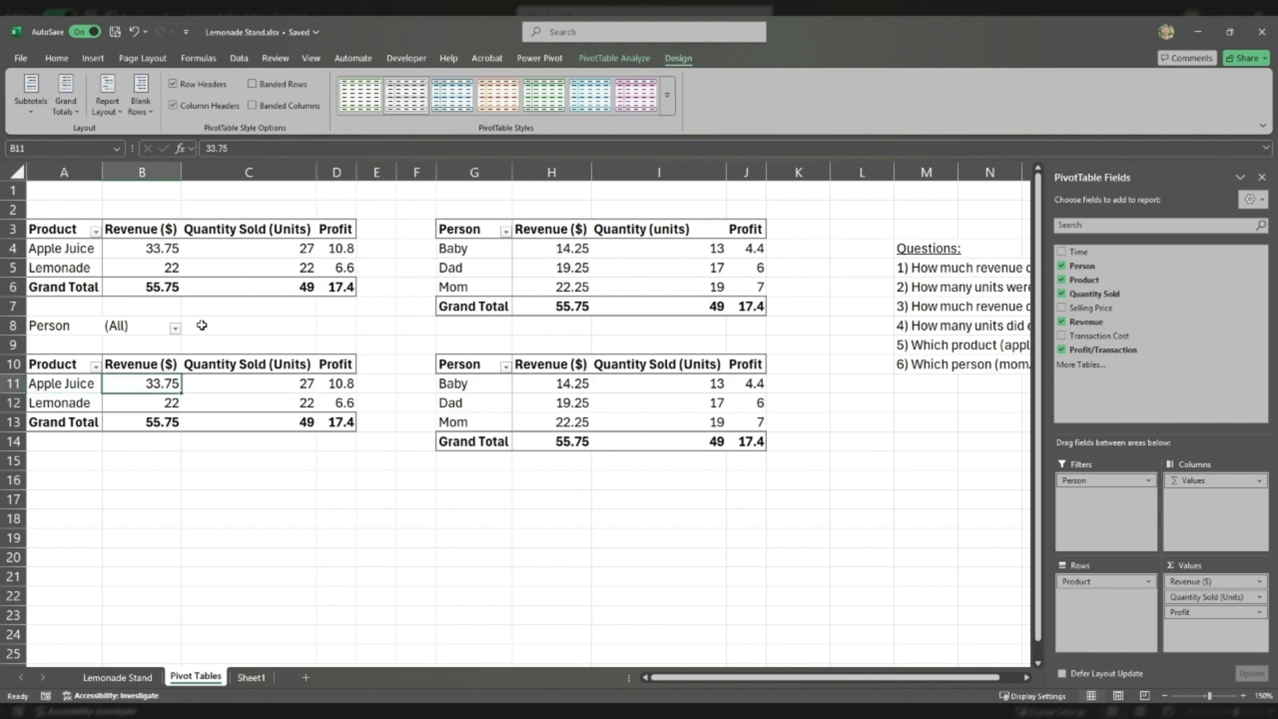
{"action": "left_click", "coordinate": [146, 306]}
{"action": "left_click", "coordinate": [137, 251]}
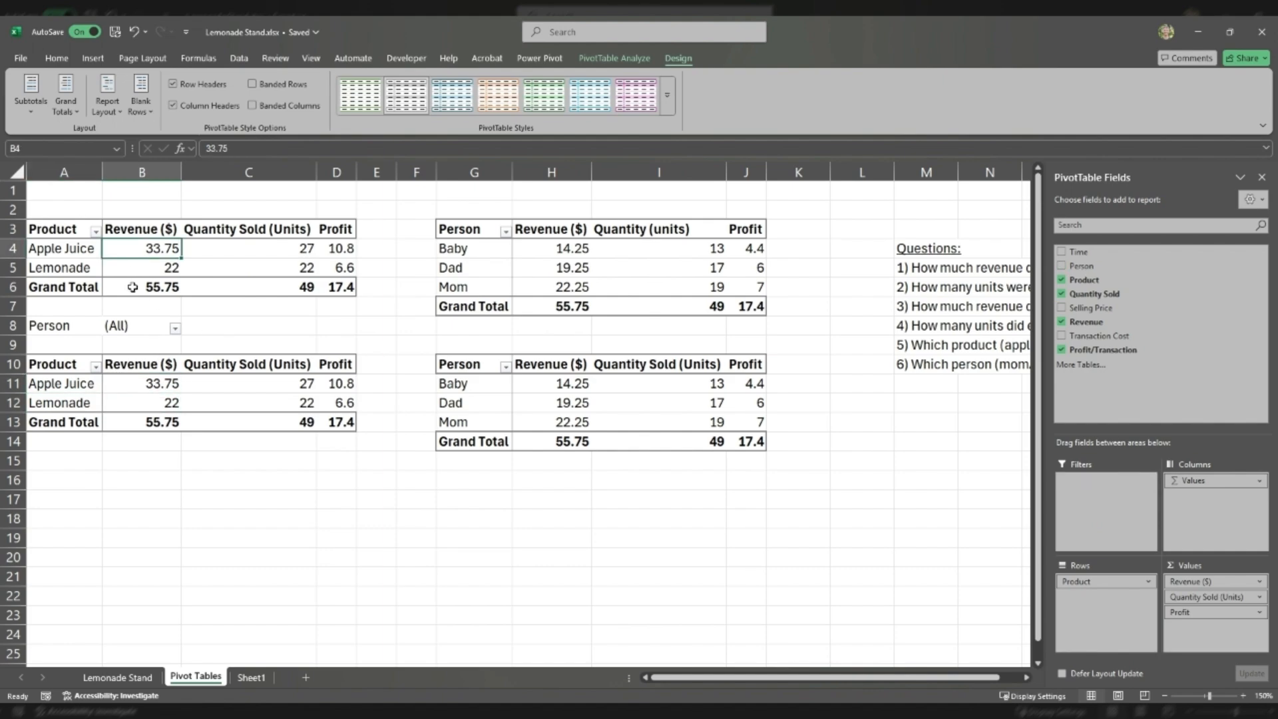
- Filter the A10 PivotTable to Baby with the Person filter and reset the filter to (All)
{"action": "left_click", "coordinate": [134, 384]}
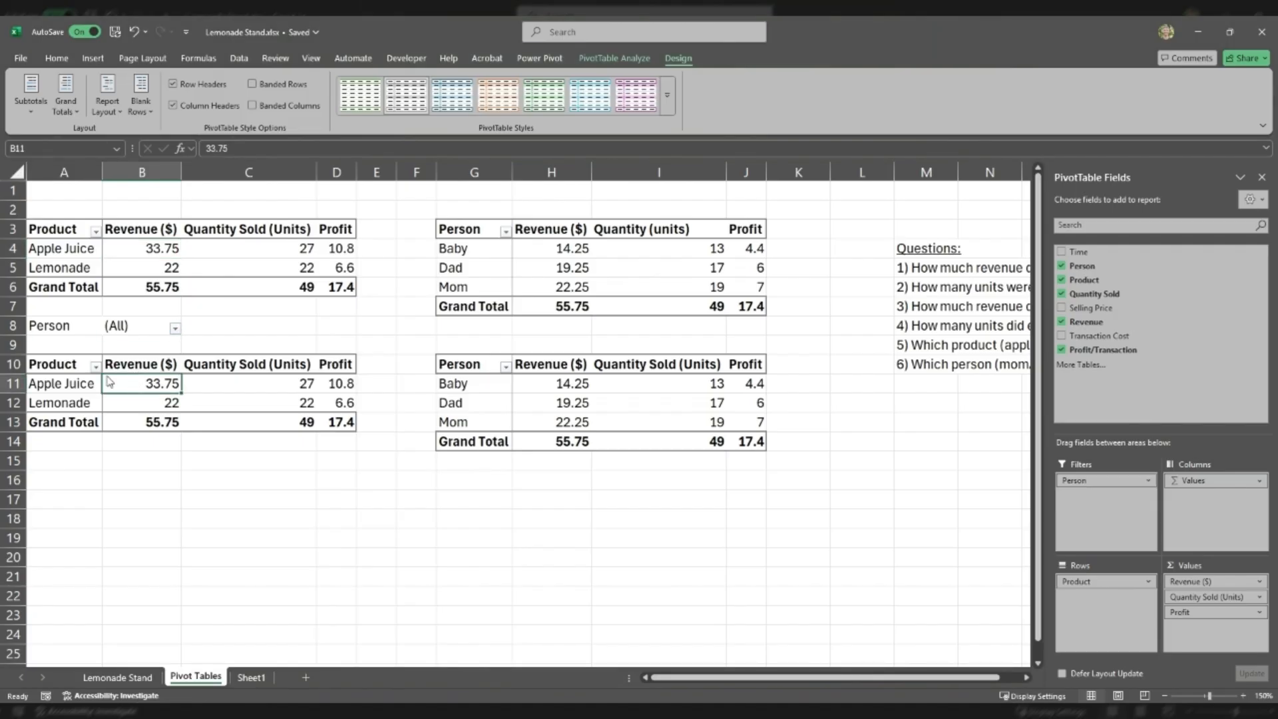
{"action": "left_click", "coordinate": [121, 497]}
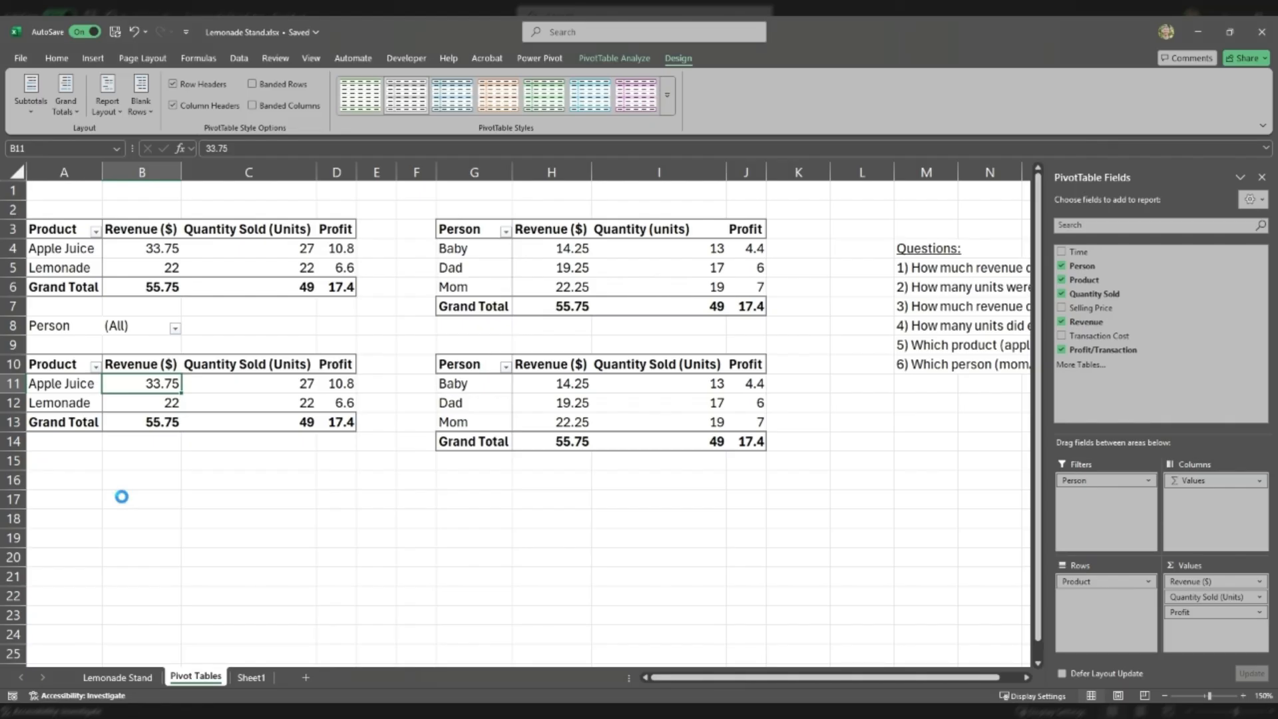
{"action": "left_click", "coordinate": [82, 387]}
{"action": "left_click", "coordinate": [122, 385]}
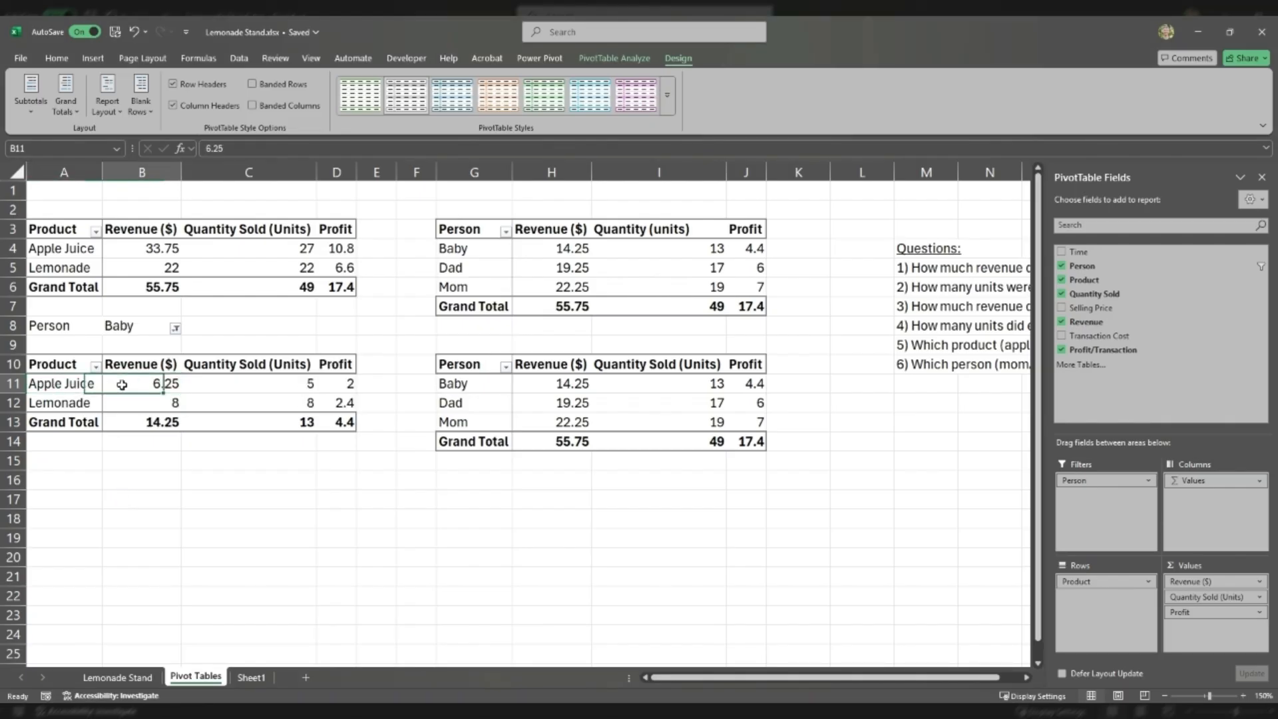
{"action": "left_click", "coordinate": [137, 330]}
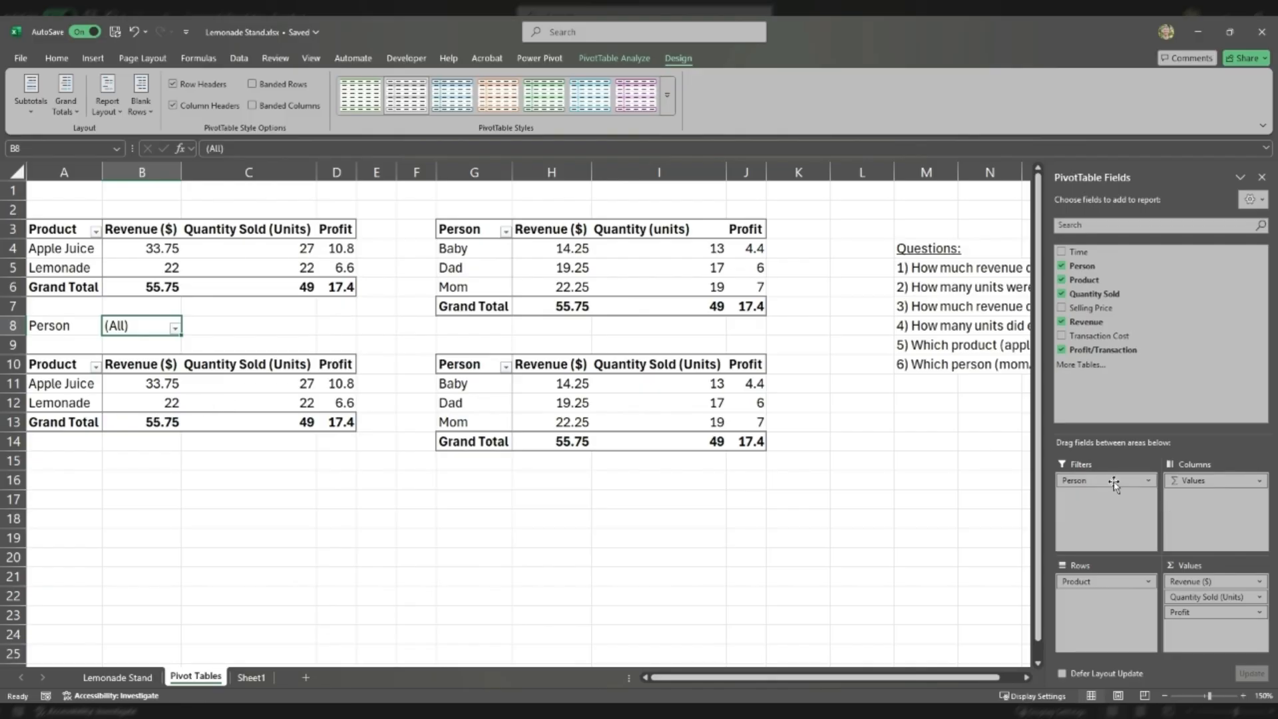
- Swap the fields of the A10 PivotTable, placing Person in the rows and Product in the filters
{"action": "left_click_drag", "start_coordinate": [1114, 484], "coordinate": [1108, 573]}
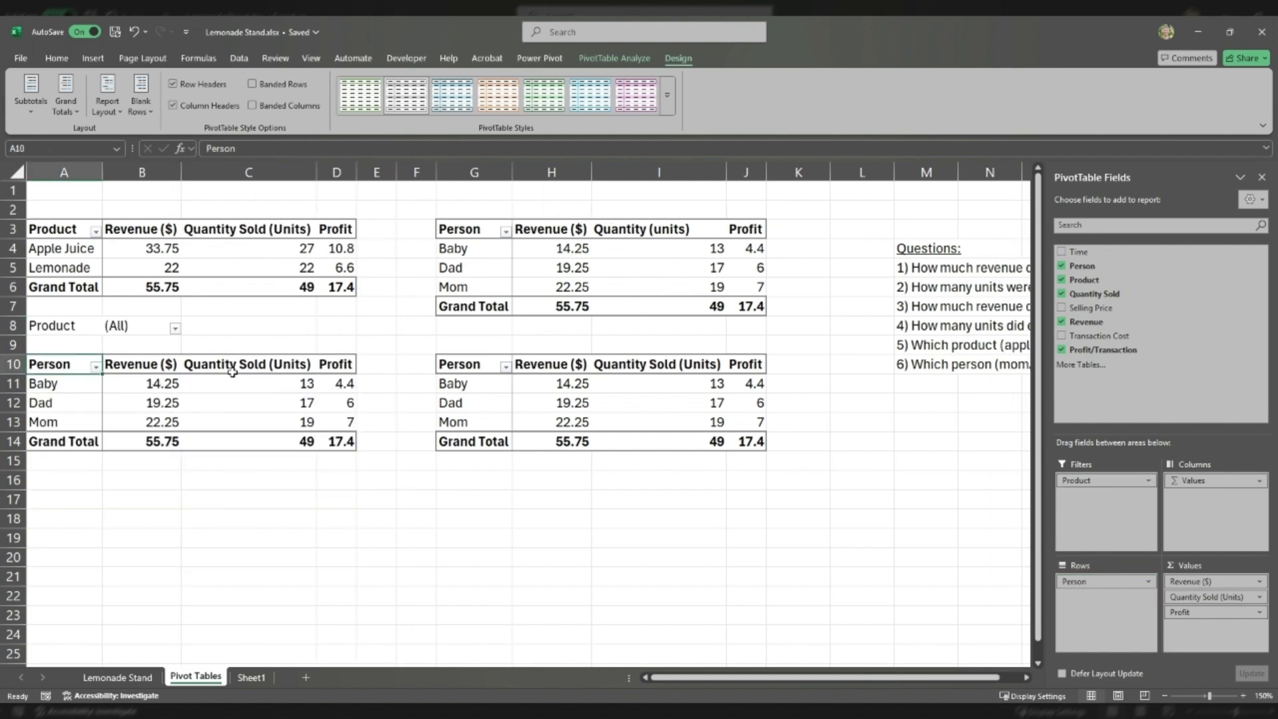
{"action": "left_click", "coordinate": [132, 382]}
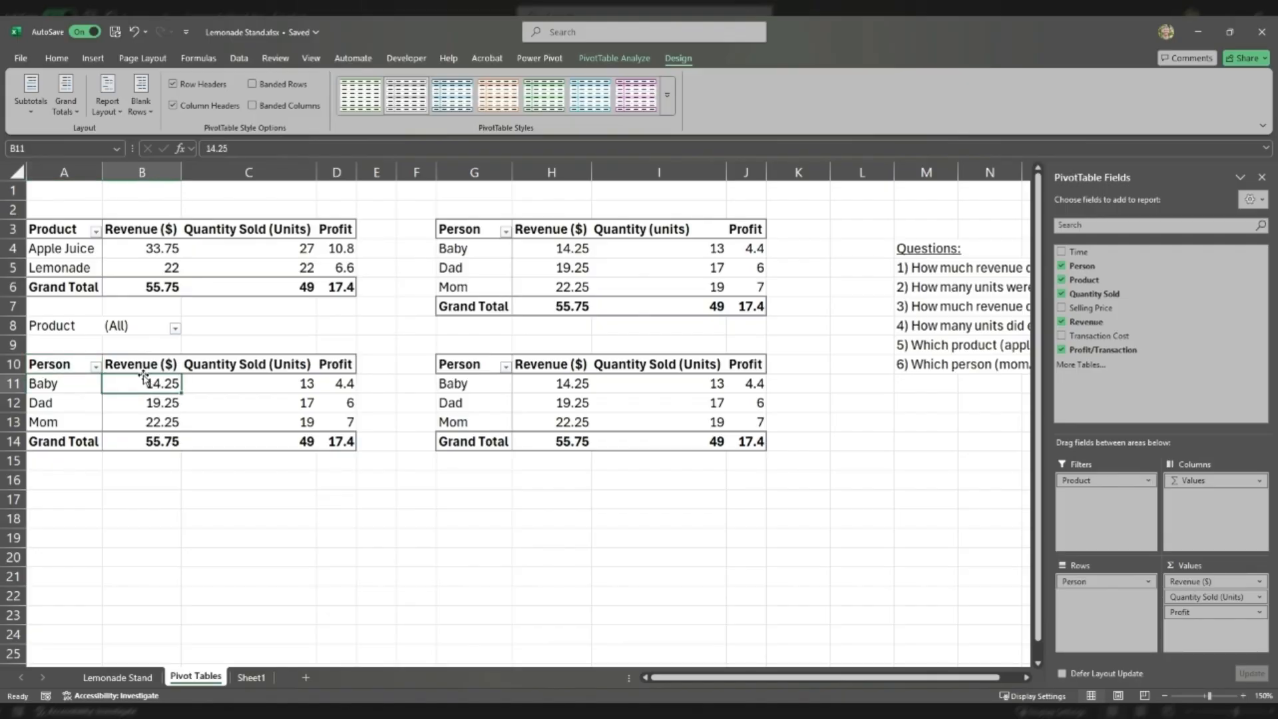
- Filter the A10 PivotTable to Lemonade with the Product filter and undo the filtering
{"action": "left_click", "coordinate": [591, 399]}
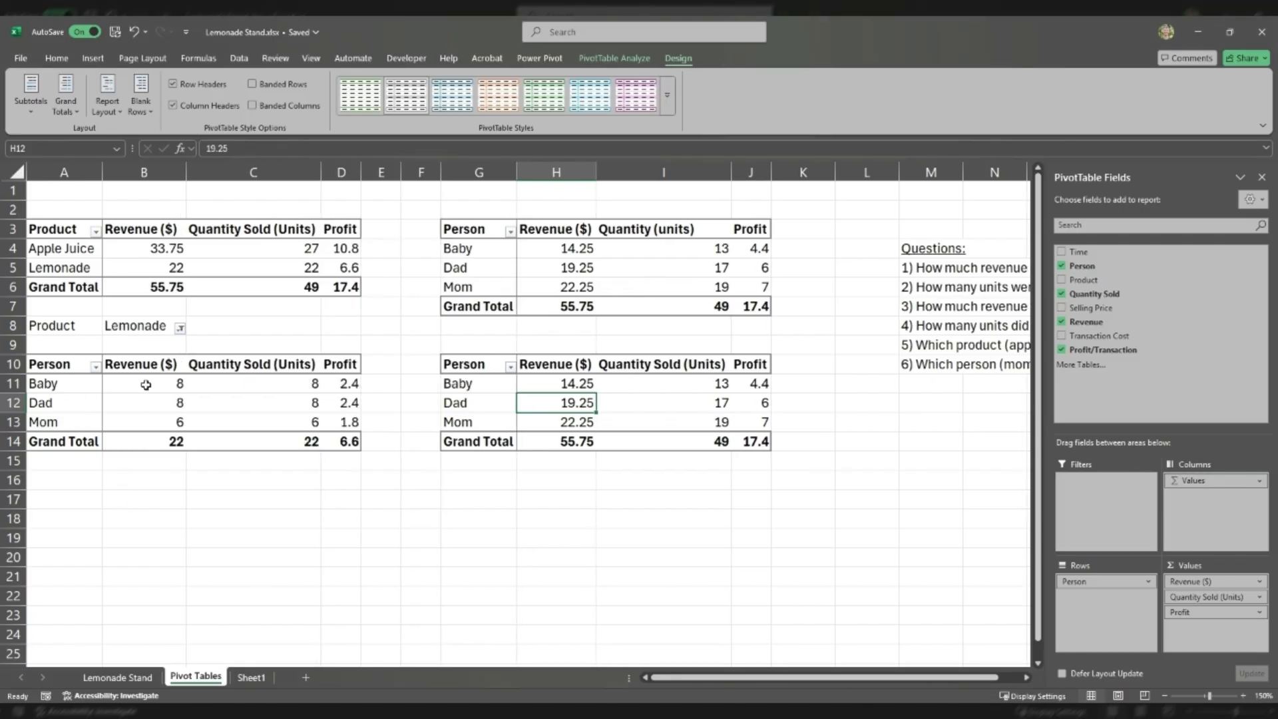
{"action": "left_click", "coordinate": [145, 385]}
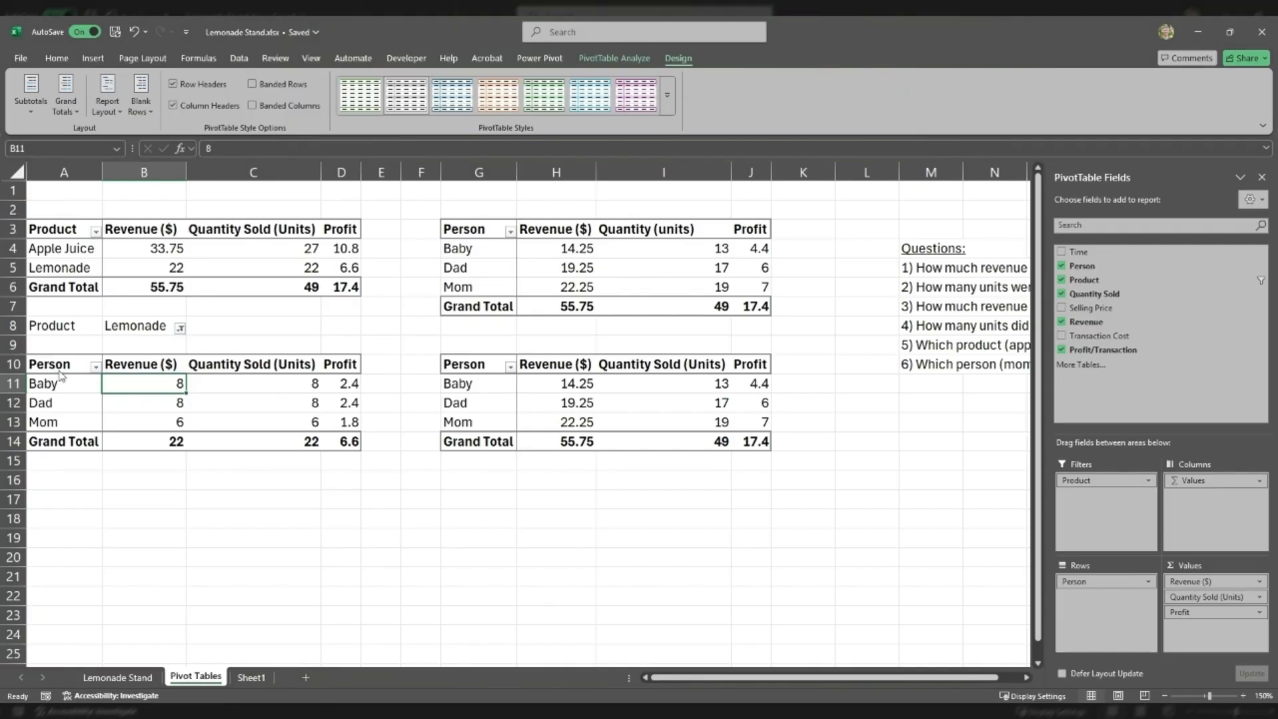
{"action": "key", "text": "ctrl+z"}
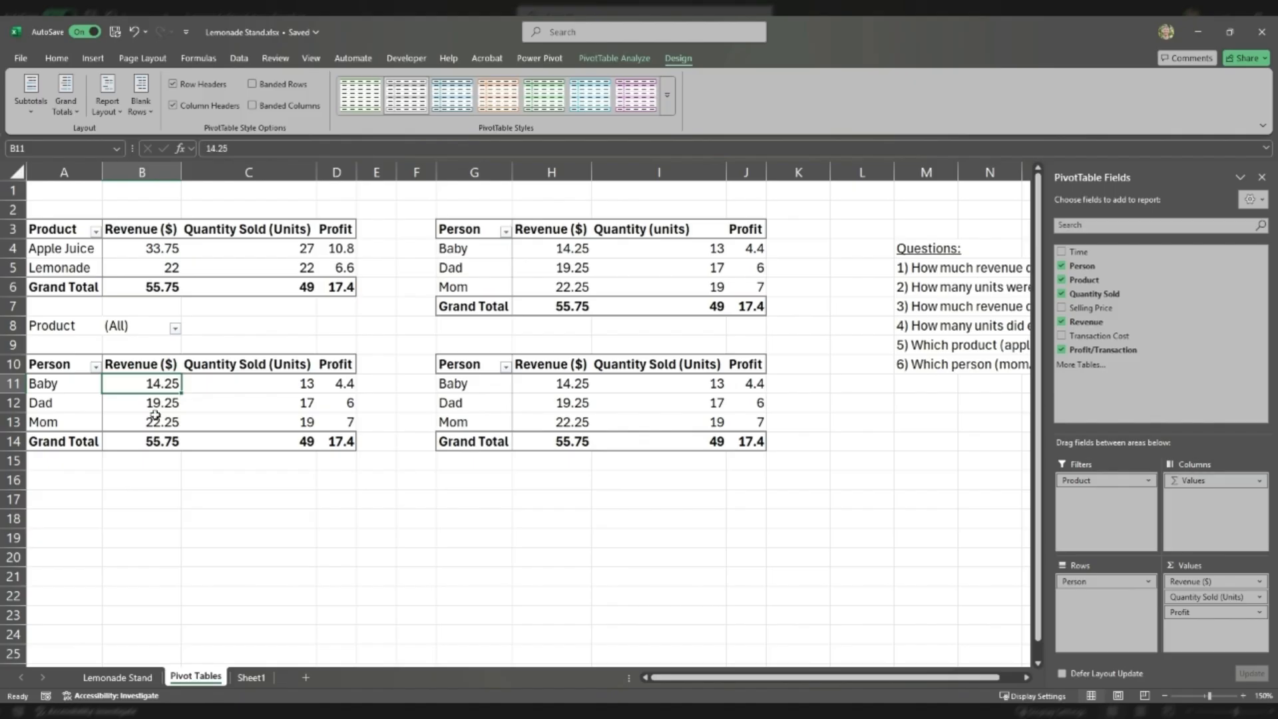
- Insert a Product slicer for the person PivotTable at G10
{"action": "left_click", "coordinate": [556, 399]}
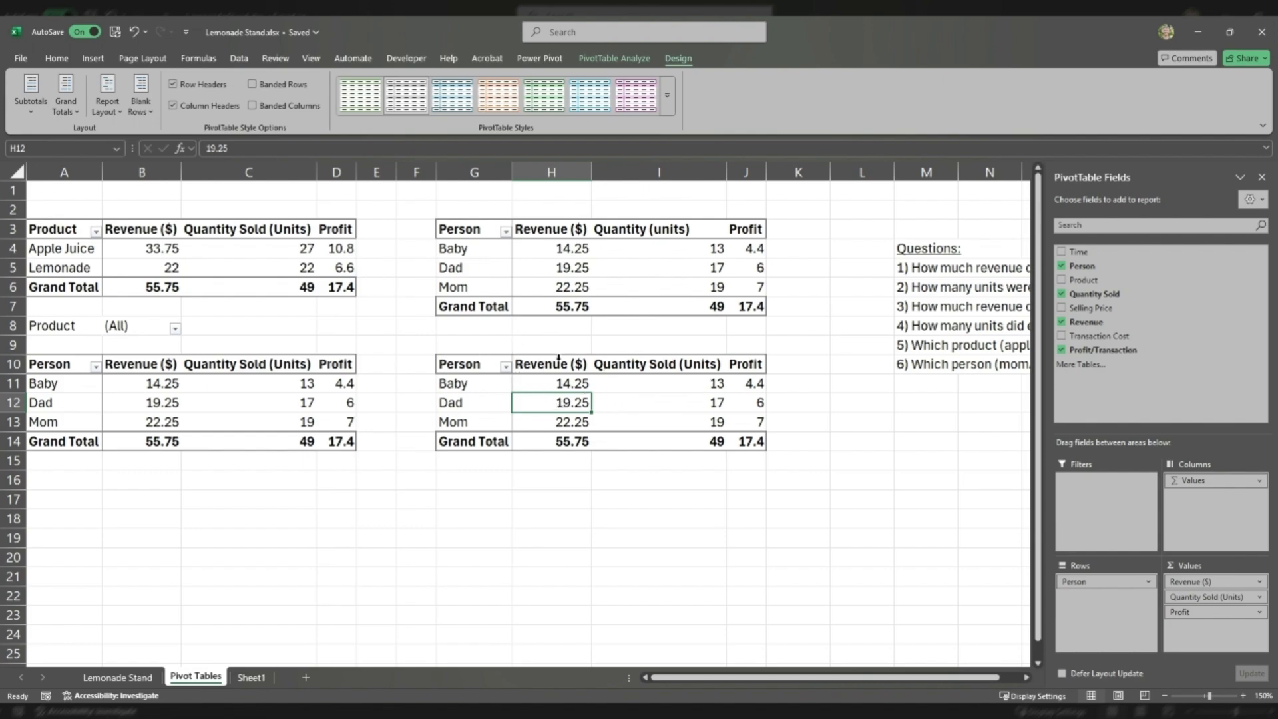
{"action": "left_click", "coordinate": [652, 406]}
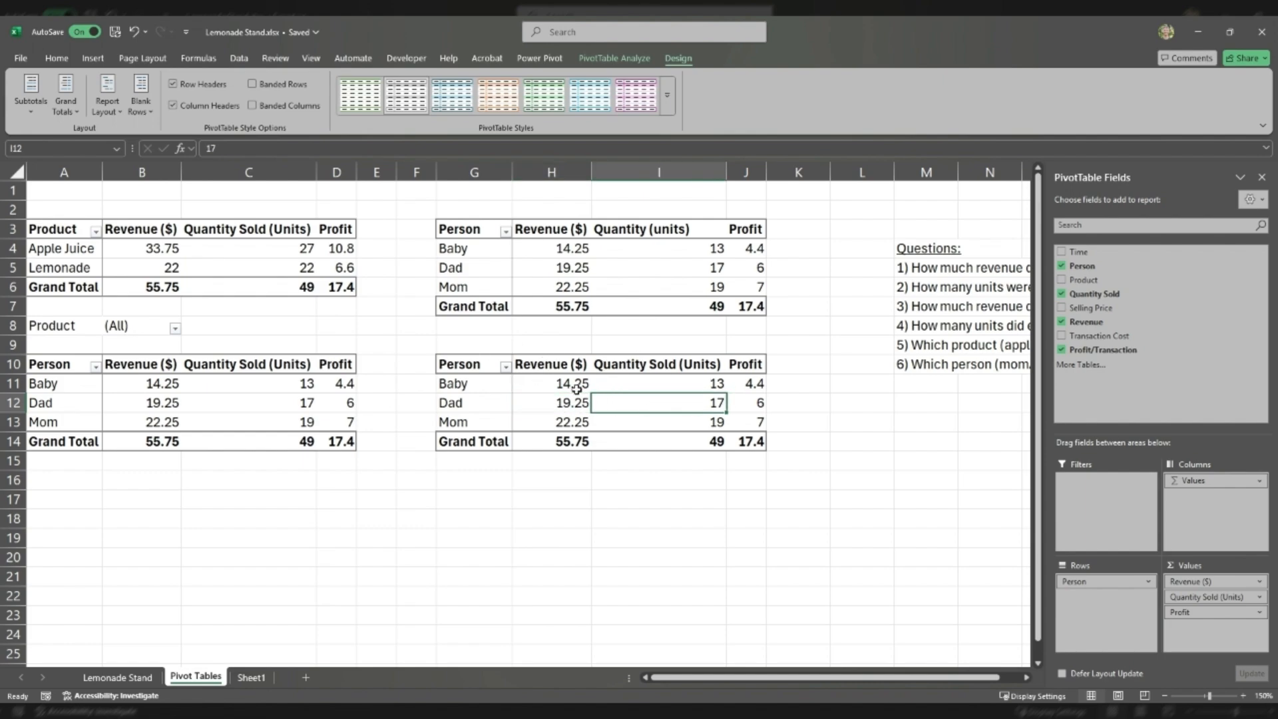
{"action": "left_click", "coordinate": [93, 58]}
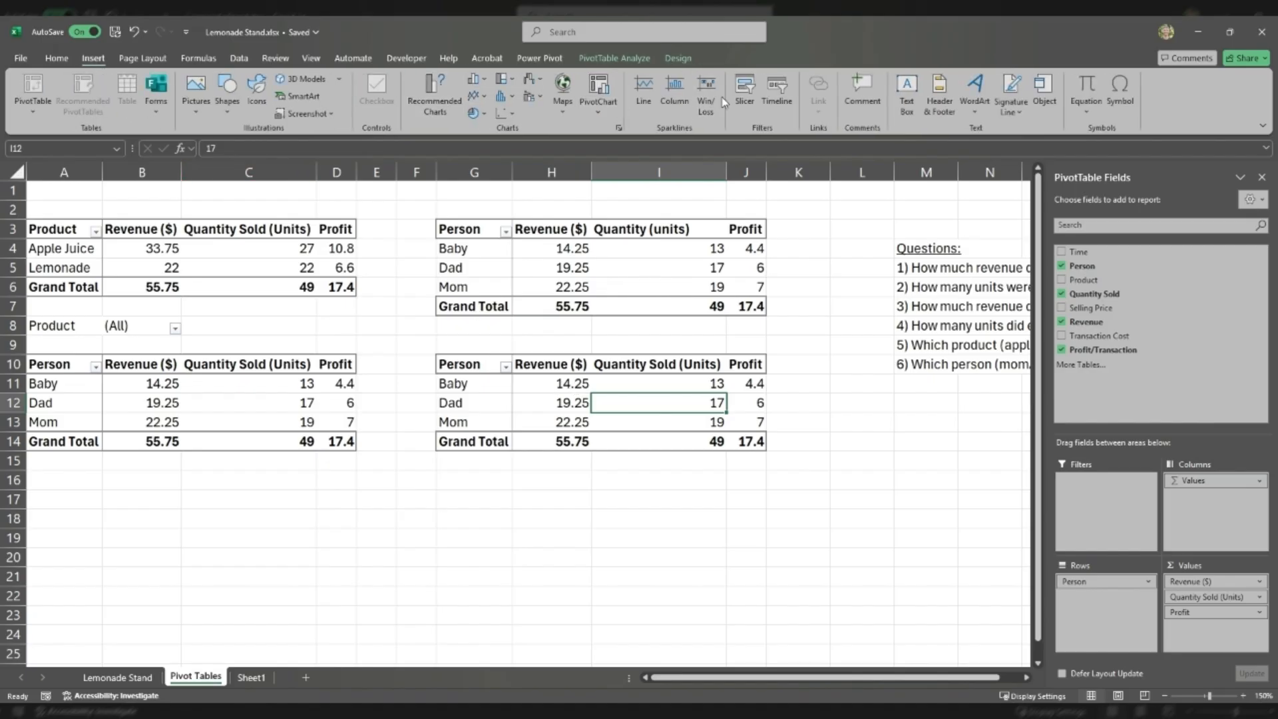
{"action": "left_click", "coordinate": [746, 96]}
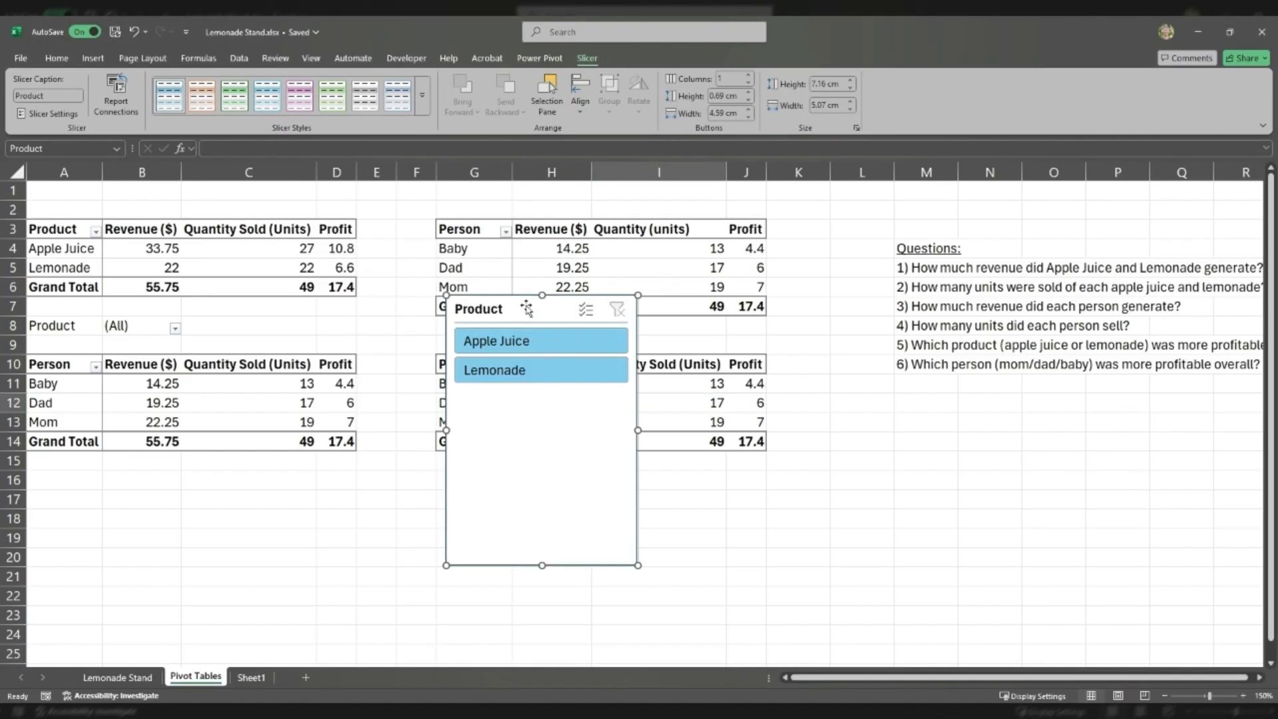
- Place the Product slicer beside the G10 PivotTable, shrink it to about 3.57 cm high by 4.55 cm wide, and give it a gray style
{"action": "left_click_drag", "start_coordinate": [524, 308], "coordinate": [882, 315]}
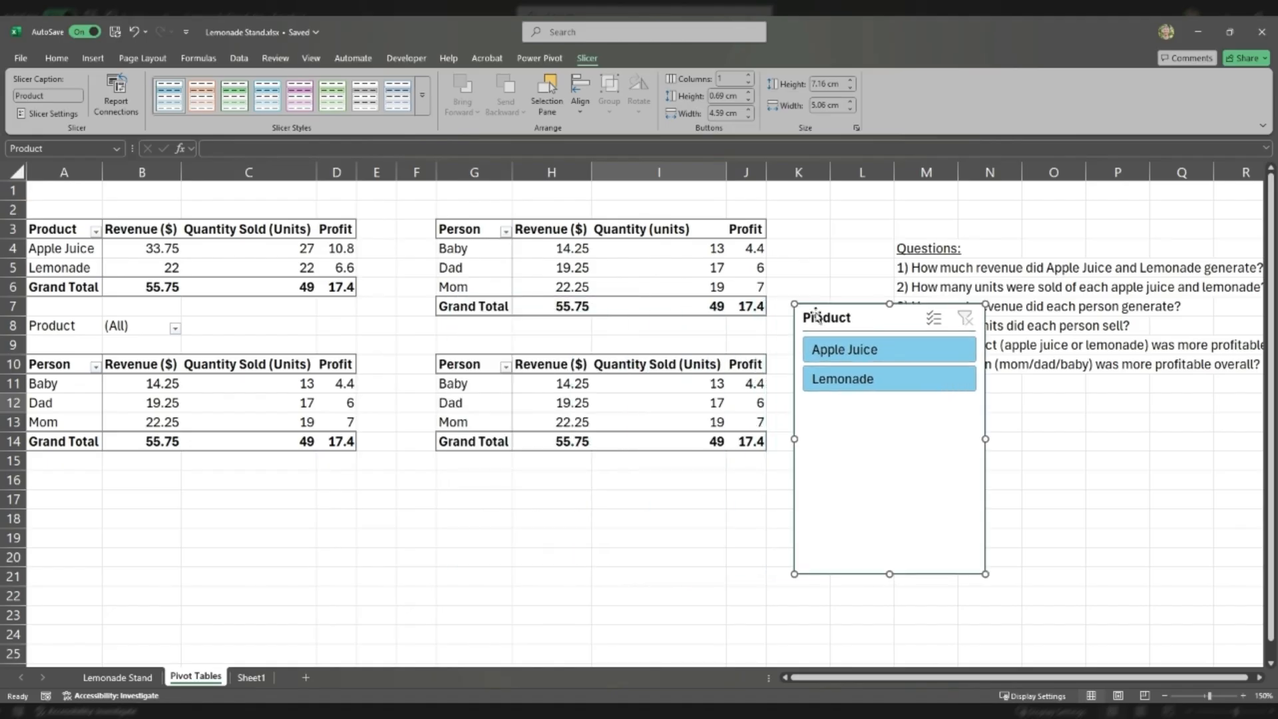
{"action": "left_click_drag", "start_coordinate": [792, 304], "coordinate": [810, 359]}
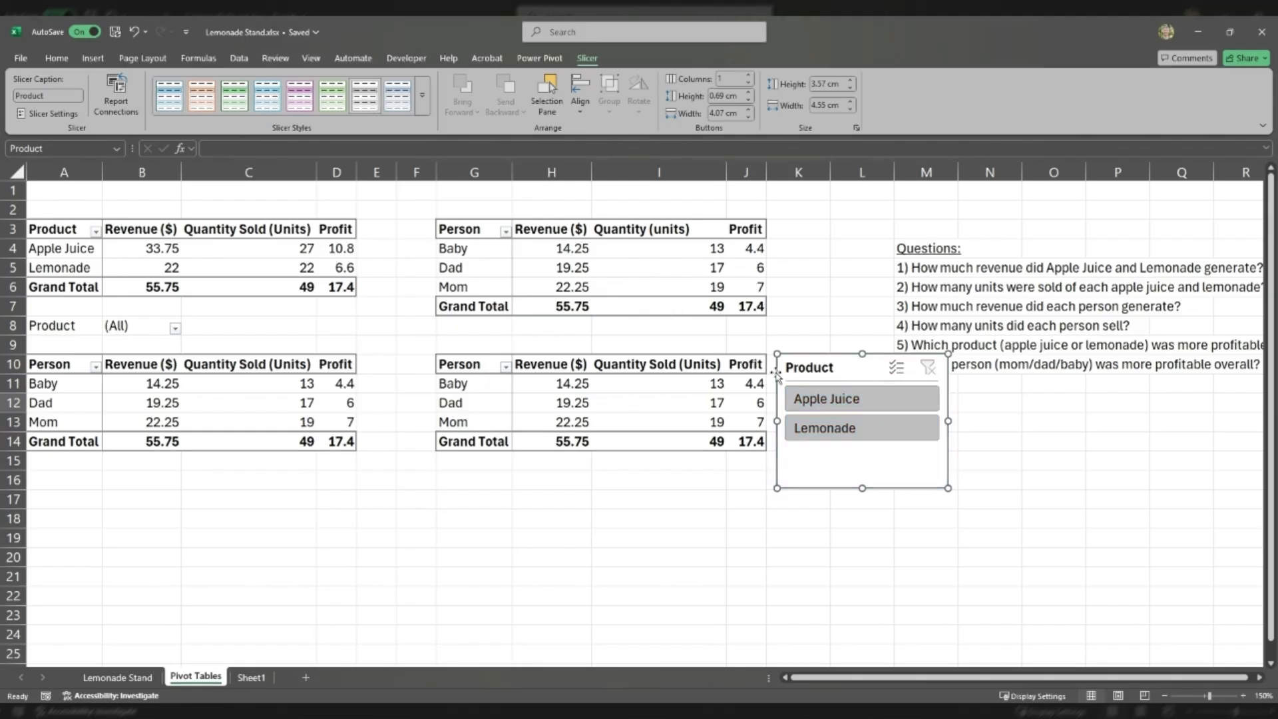
{"action": "left_click", "coordinate": [619, 405]}
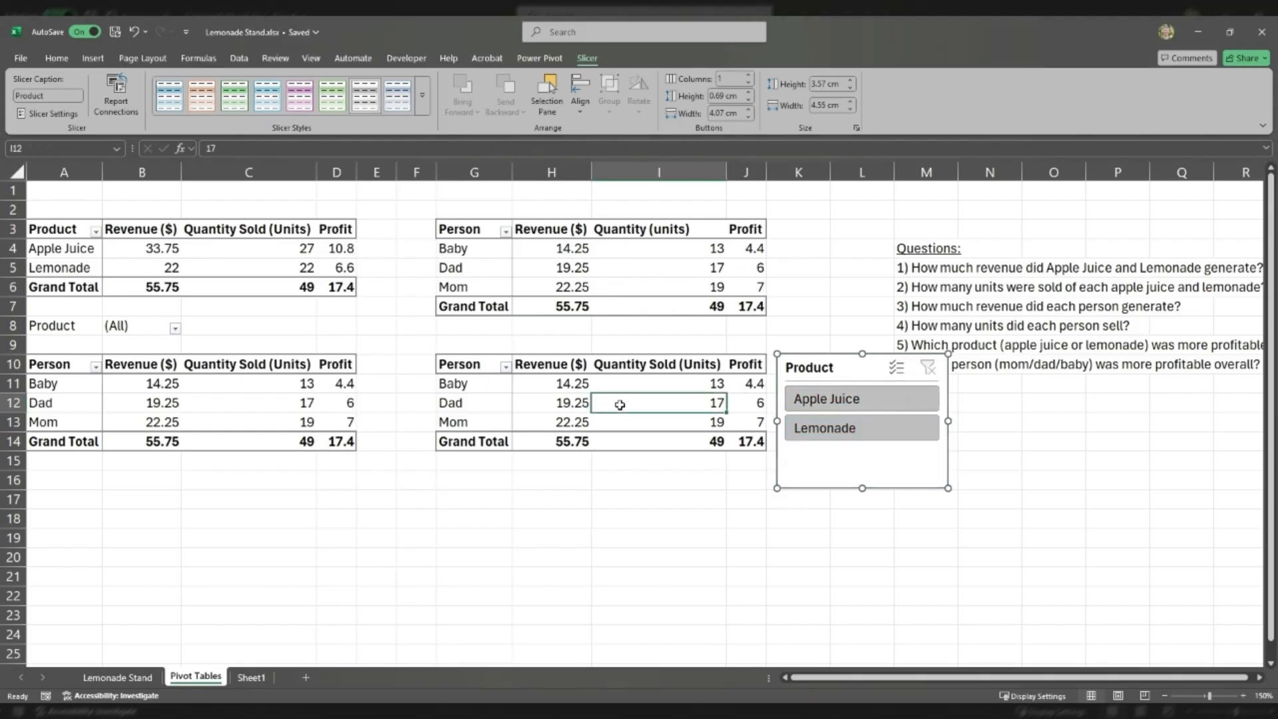
- Filter the G10 PivotTable with the Product slicer, first to Apple Juice and then to Lemonade
{"action": "left_click", "coordinate": [830, 371]}
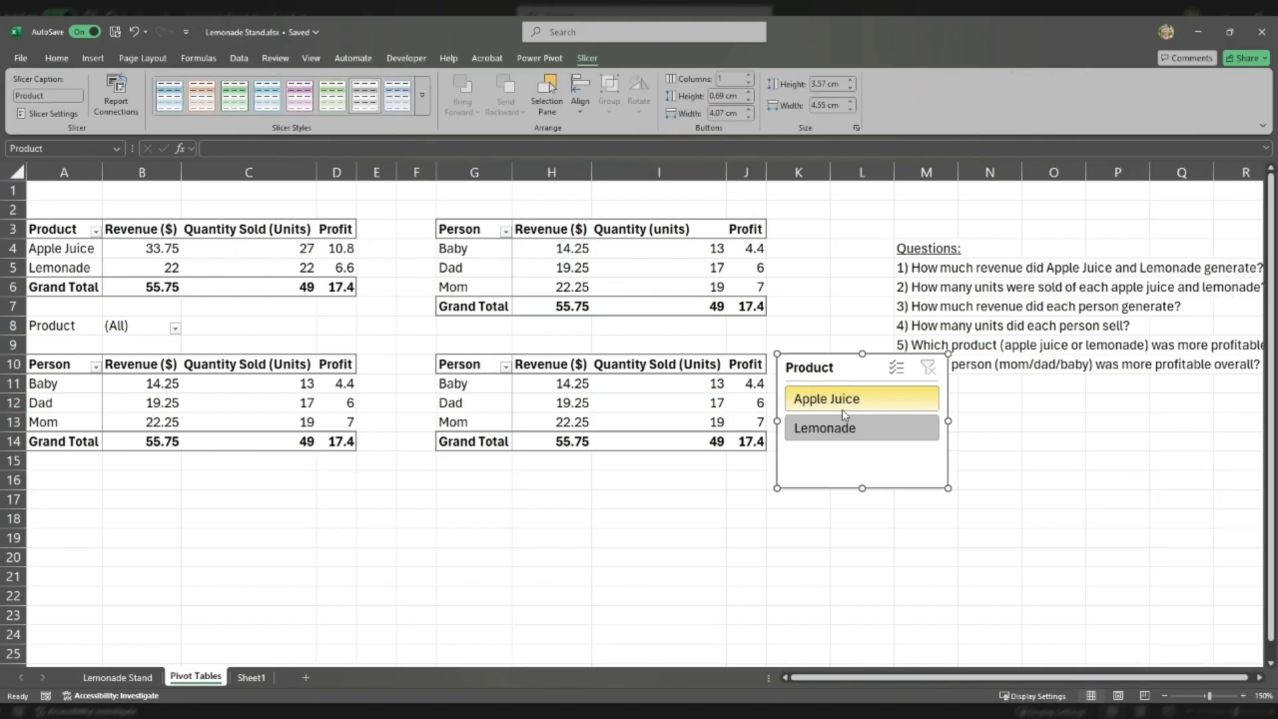
{"action": "left_click", "coordinate": [653, 406]}
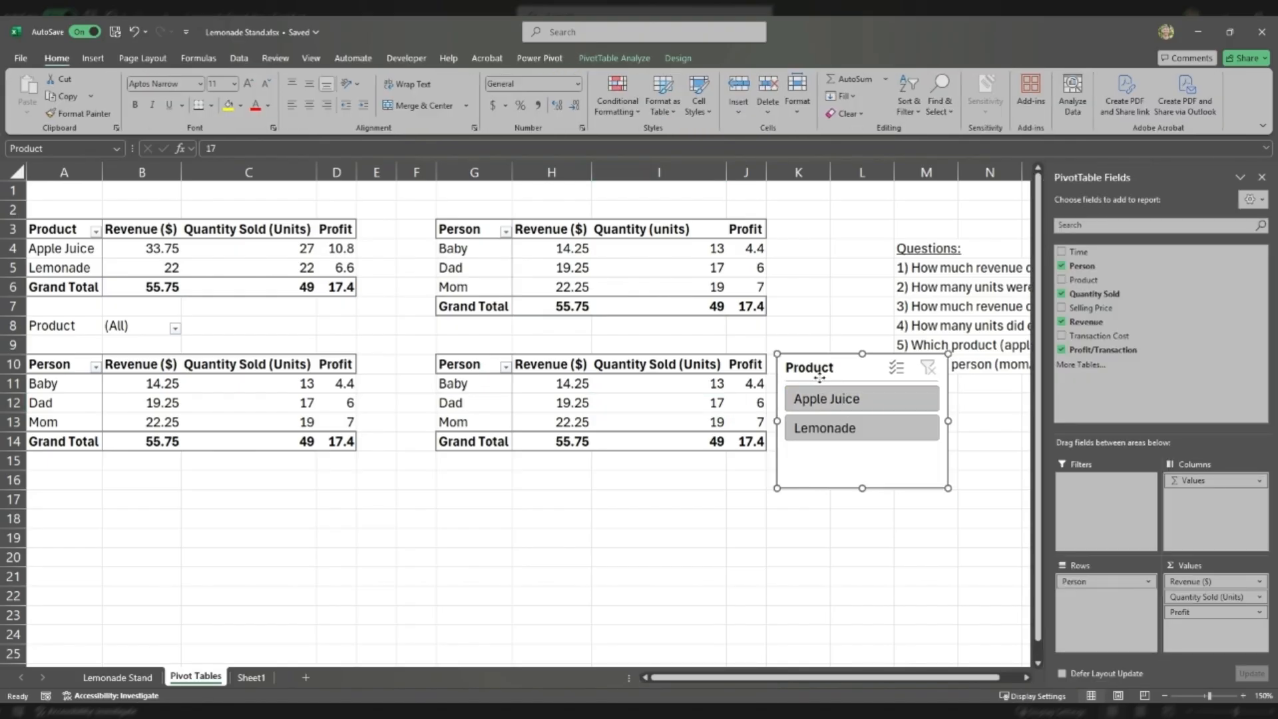
{"action": "left_click", "coordinate": [820, 376]}
{"action": "left_click", "coordinate": [836, 407]}
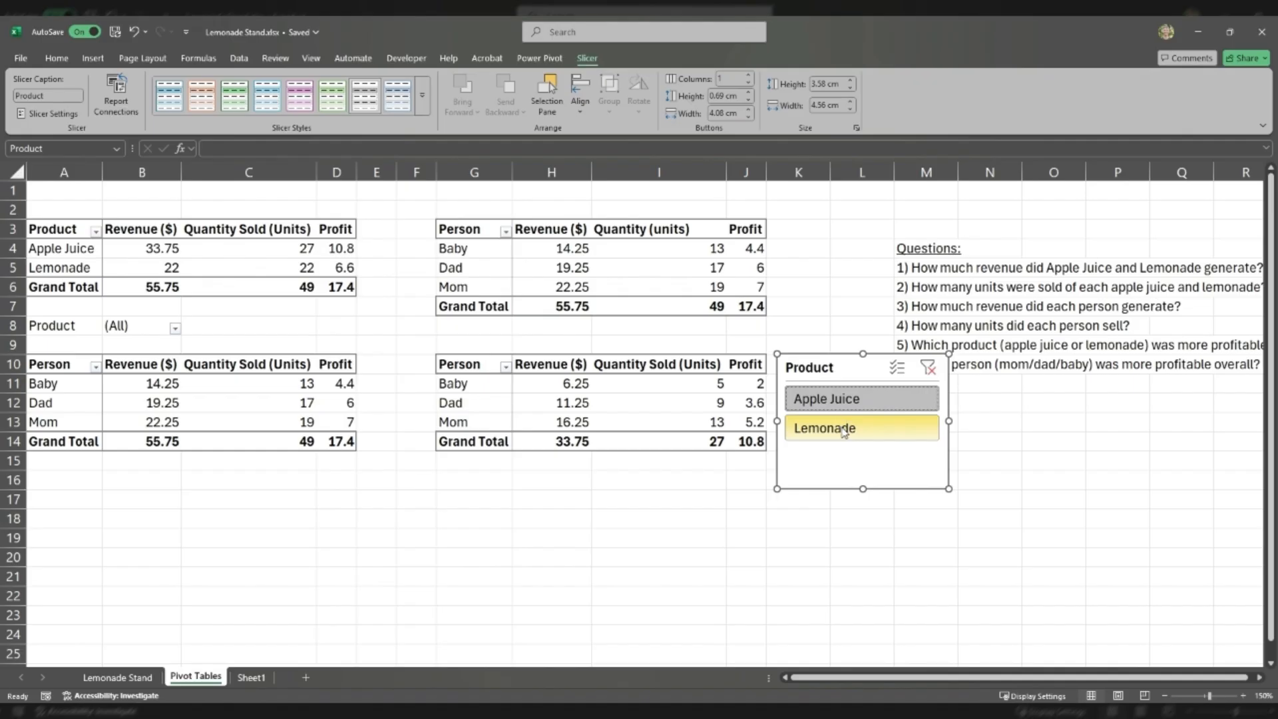
{"action": "left_click", "coordinate": [842, 429]}
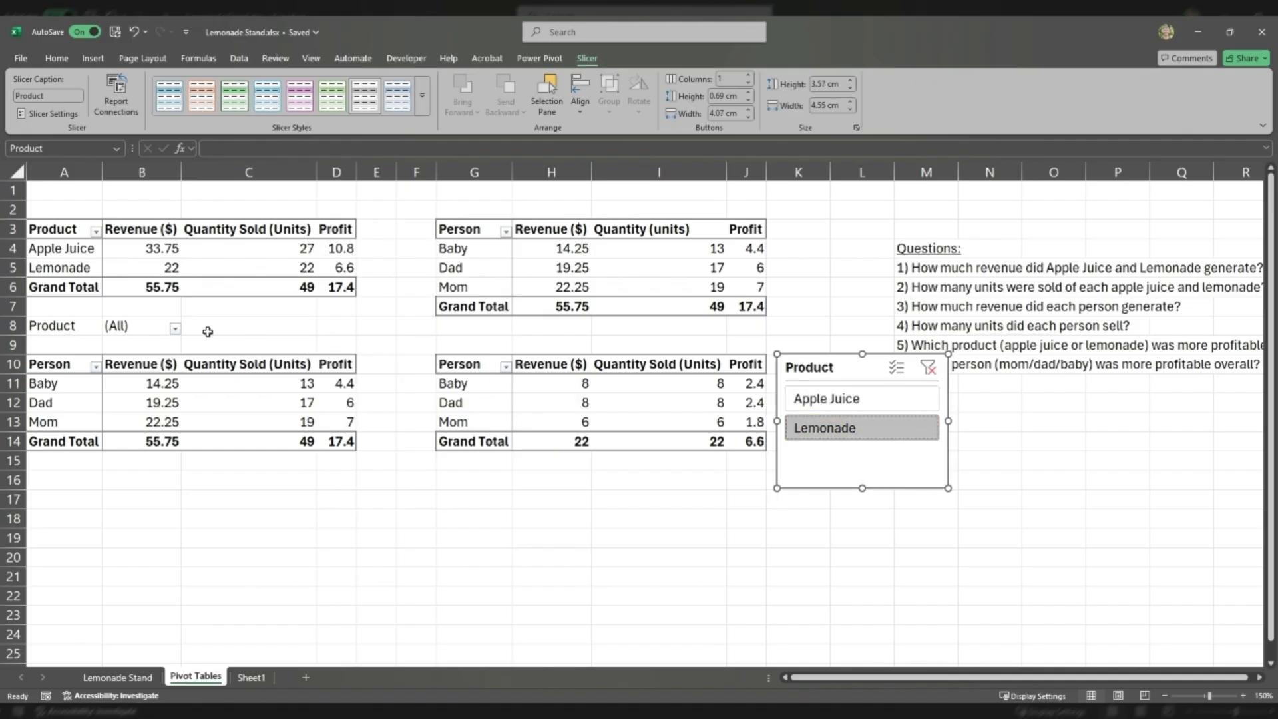
- Filter the A10 PivotTable to Lemonade with its Product filter to compare it with the slicer-filtered G10 PivotTable
{"action": "left_click", "coordinate": [175, 330]}
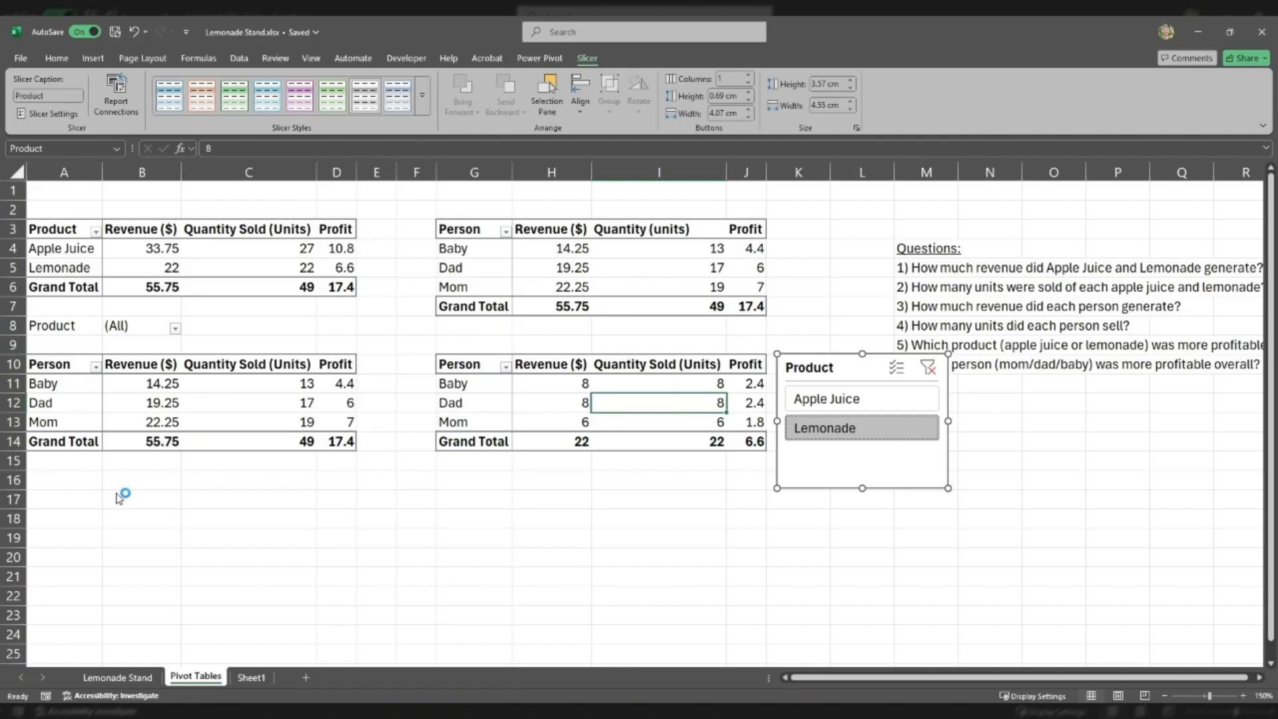
{"action": "left_click", "coordinate": [163, 384]}
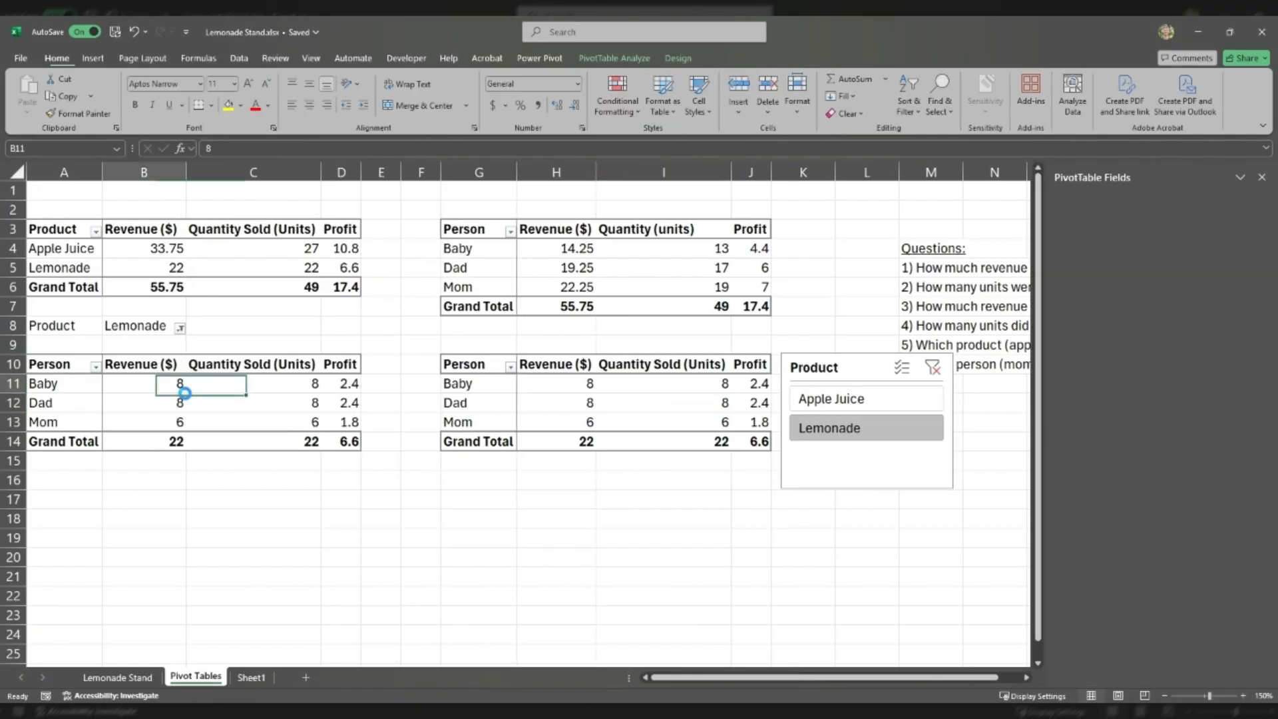
{"action": "left_click", "coordinate": [559, 402]}
- Reset the Product filter of the A10 PivotTable to (All) and clear the Product slicer's filter on the G10 PivotTable
{"action": "left_click", "coordinate": [280, 387]}
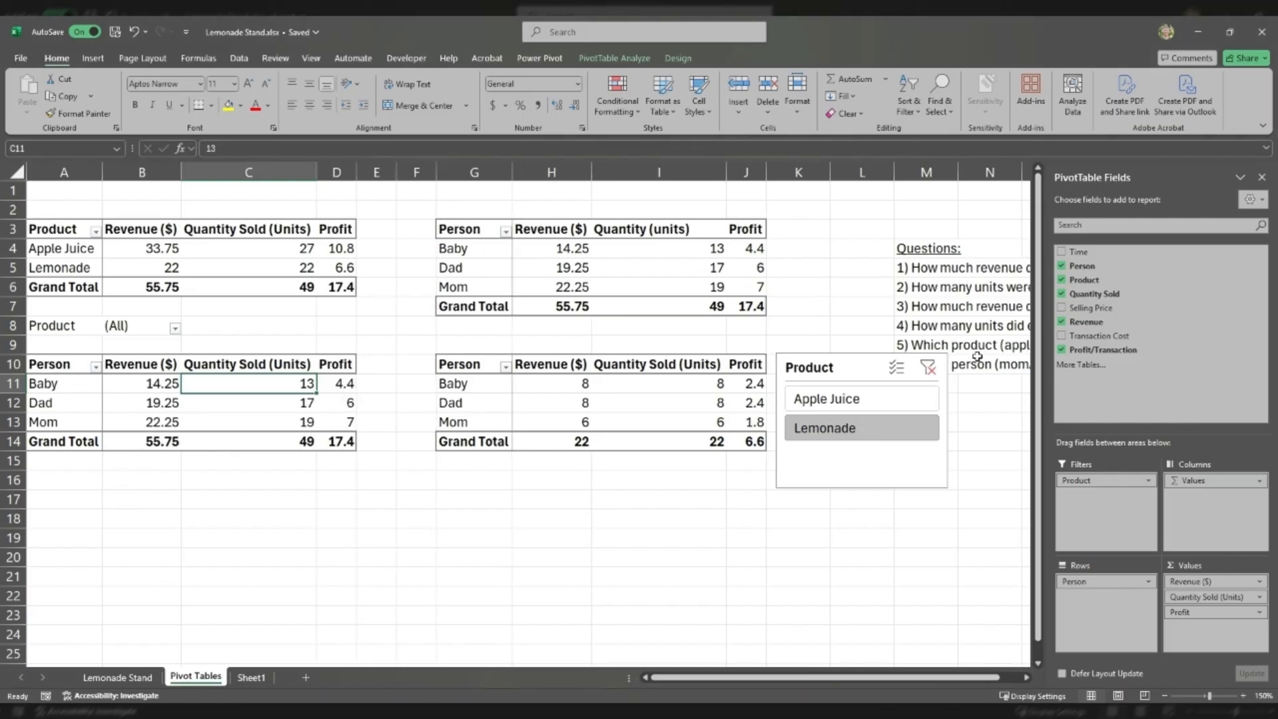
{"action": "left_click", "coordinate": [929, 367]}
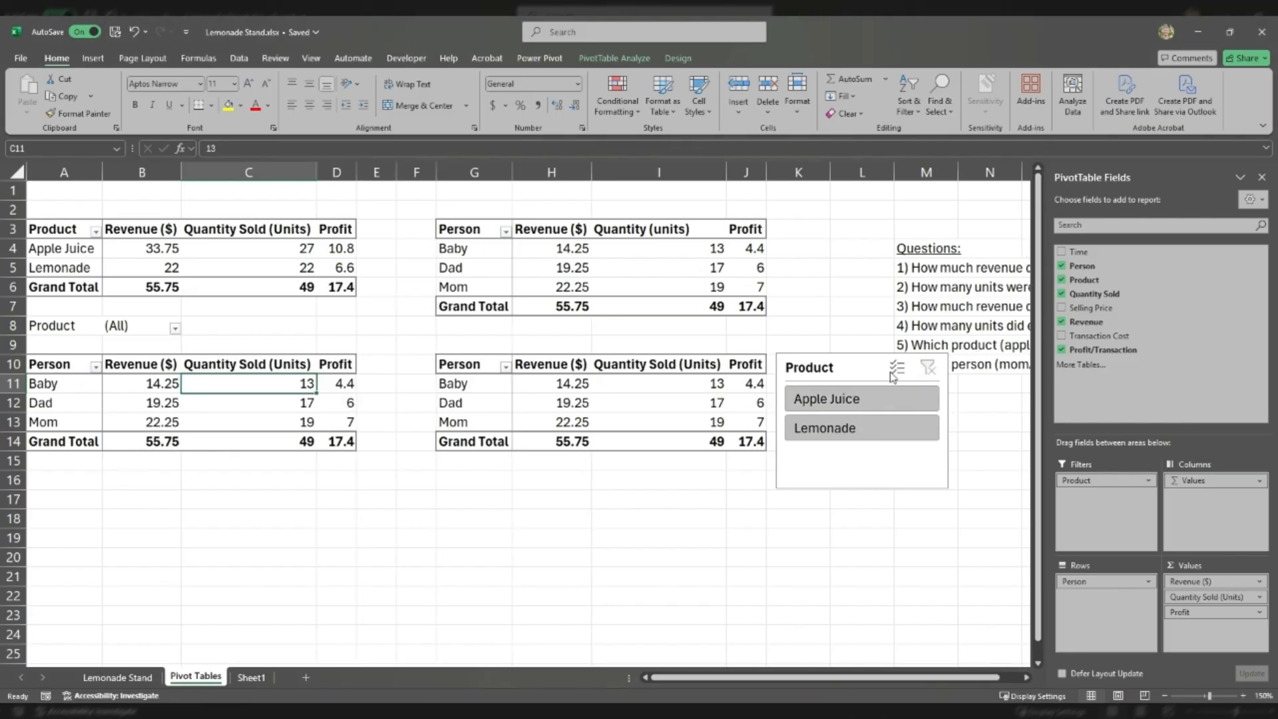
{"action": "left_click", "coordinate": [604, 408]}
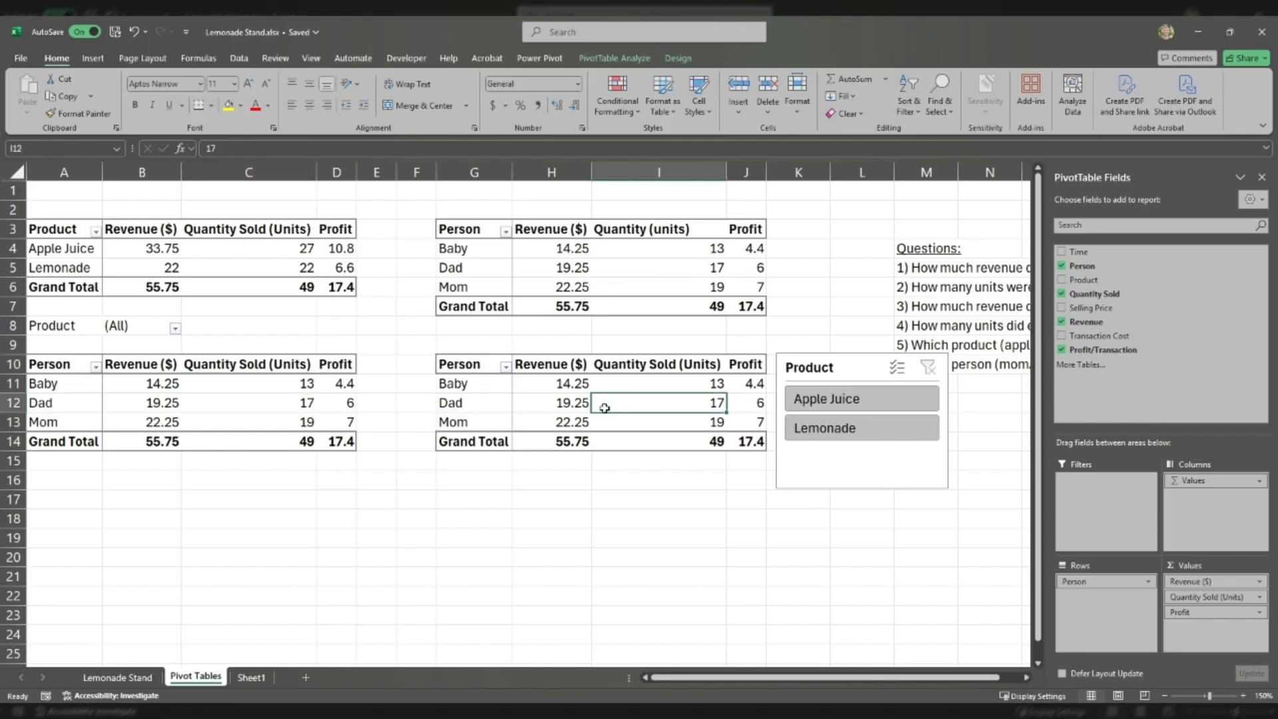